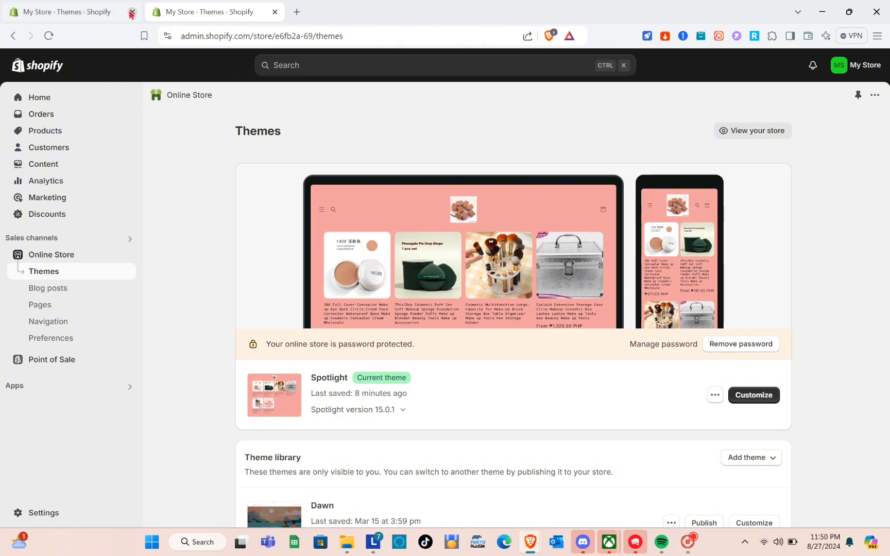
Step: Close the duplicate Themes tab and visit the Theme Store from the popular free themes section
left_click(132, 12)
scroll(412, 280, "down", 3)
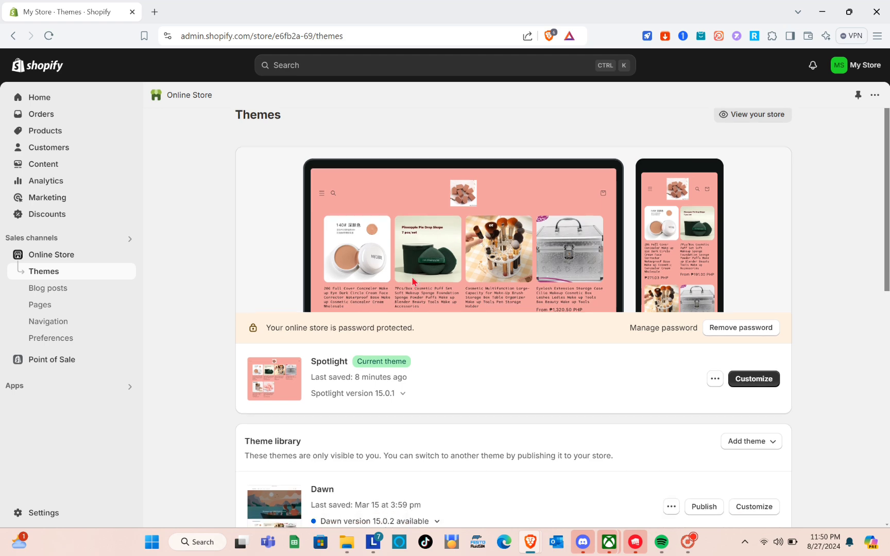
scroll(412, 281, "down", 4)
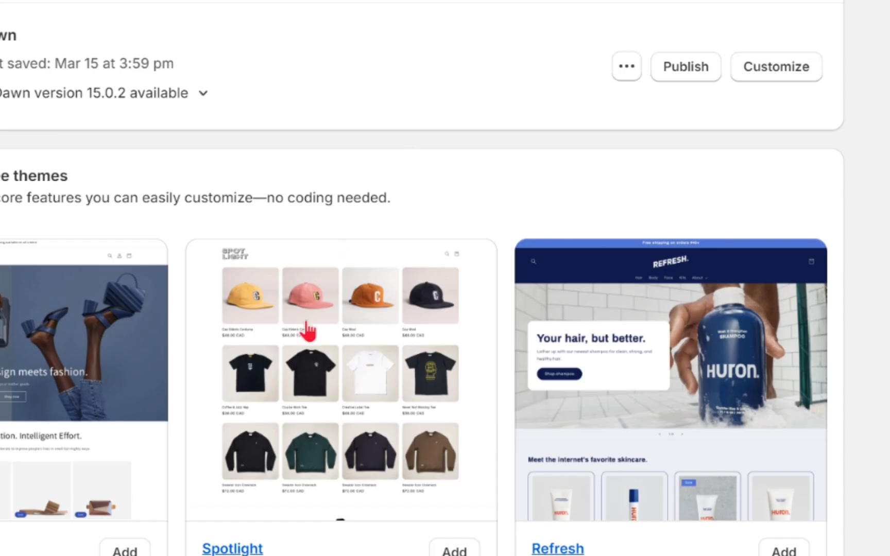
scroll(479, 302, "up", 3)
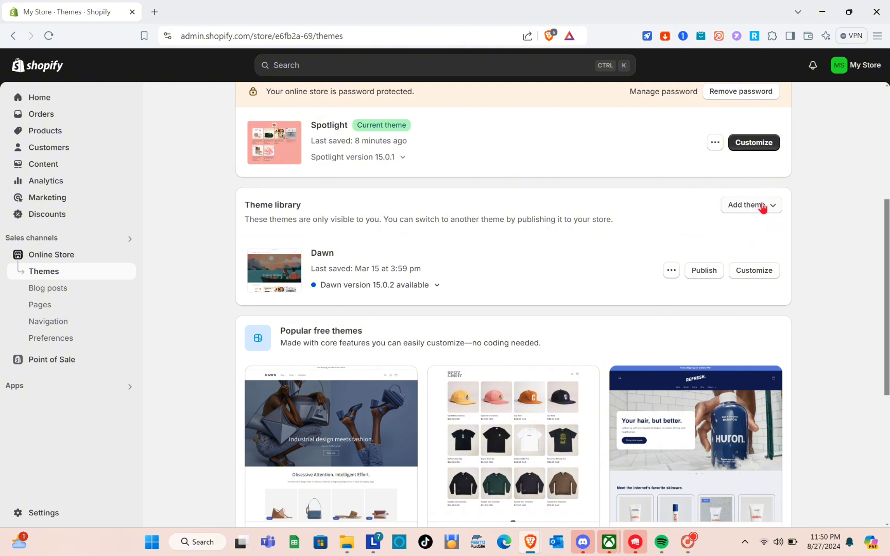
scroll(605, 341, "down", 5)
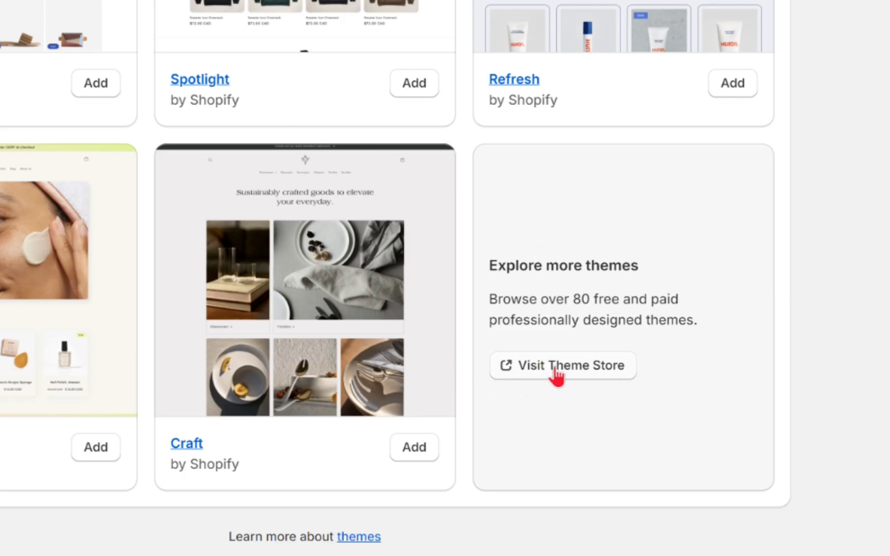
left_click(555, 367)
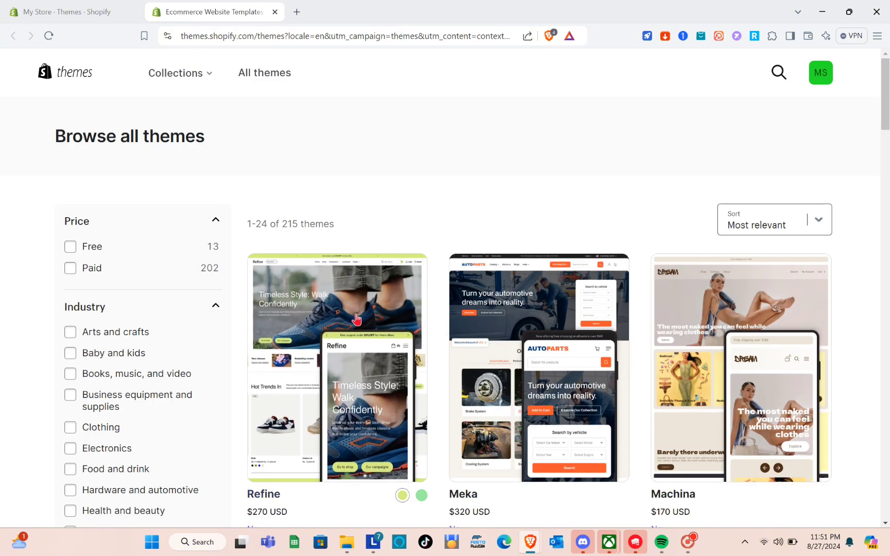
Step: Search the theme store for "presti" and open the Prestige theme's page
scroll(424, 387, "down", 3)
scroll(424, 387, "down", 6)
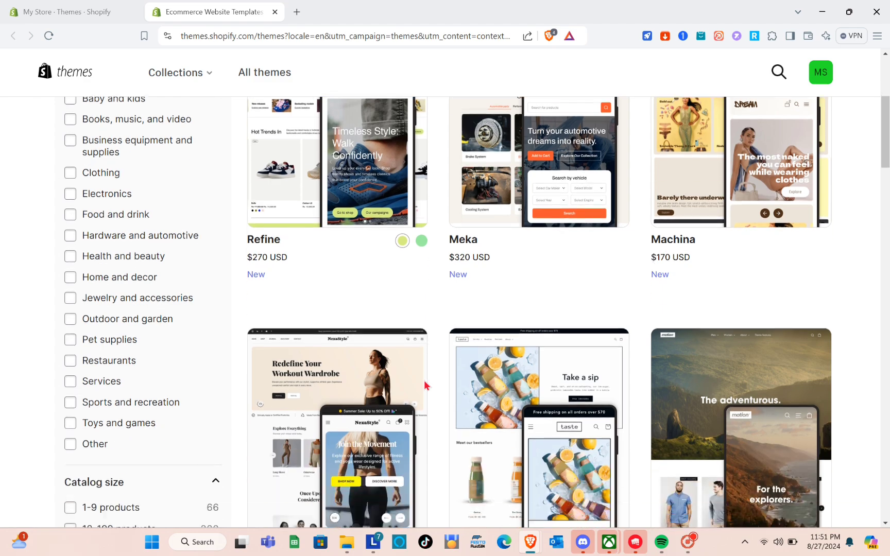
scroll(424, 386, "down", 9)
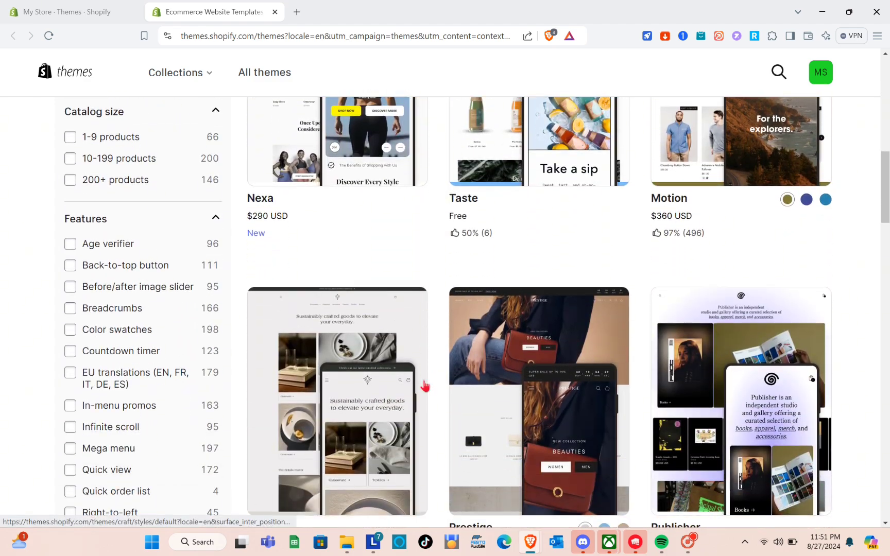
scroll(424, 385, "down", 3)
scroll(423, 383, "up", 20)
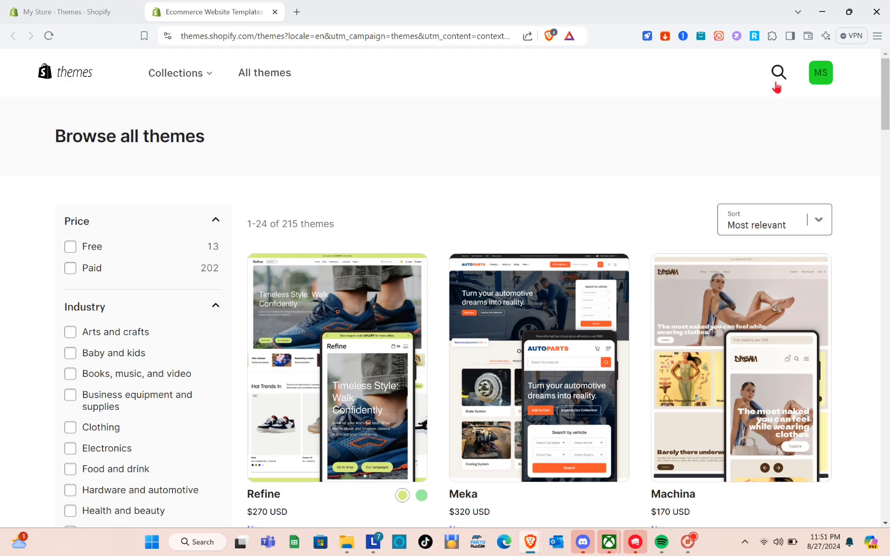
left_click(779, 73)
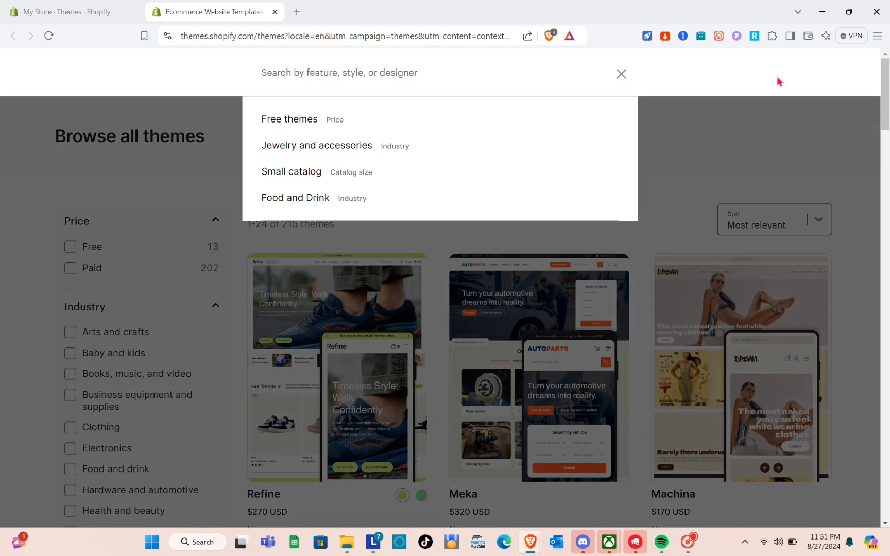
type("presti")
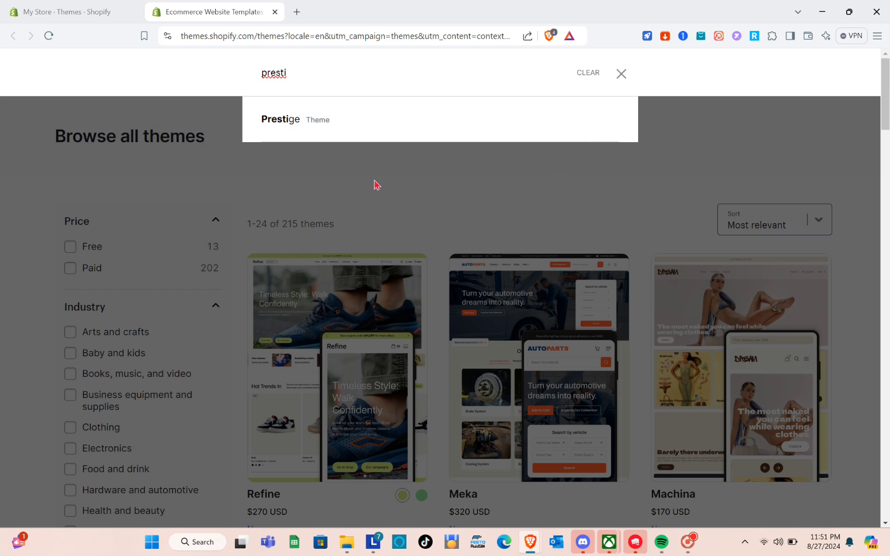
left_click(325, 121)
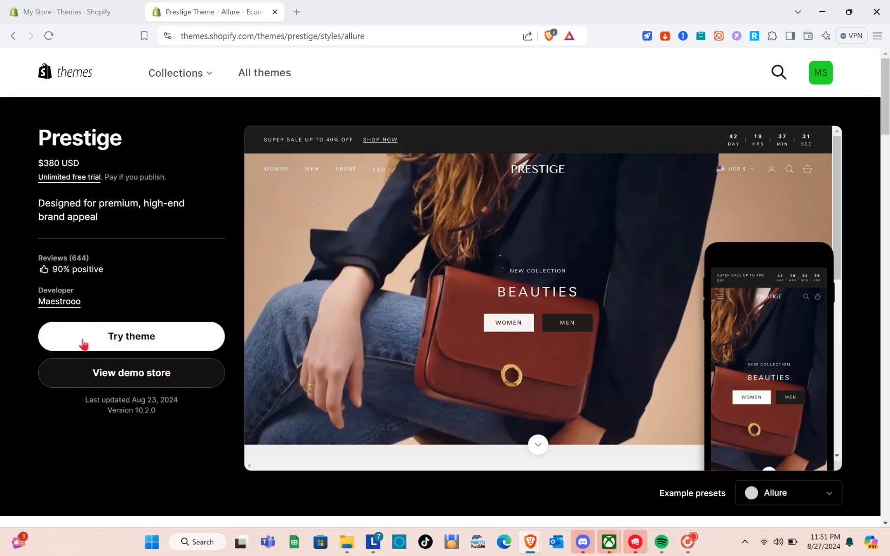
Step: Add Prestige to the store as a trial theme and open it for customization
left_click(220, 427)
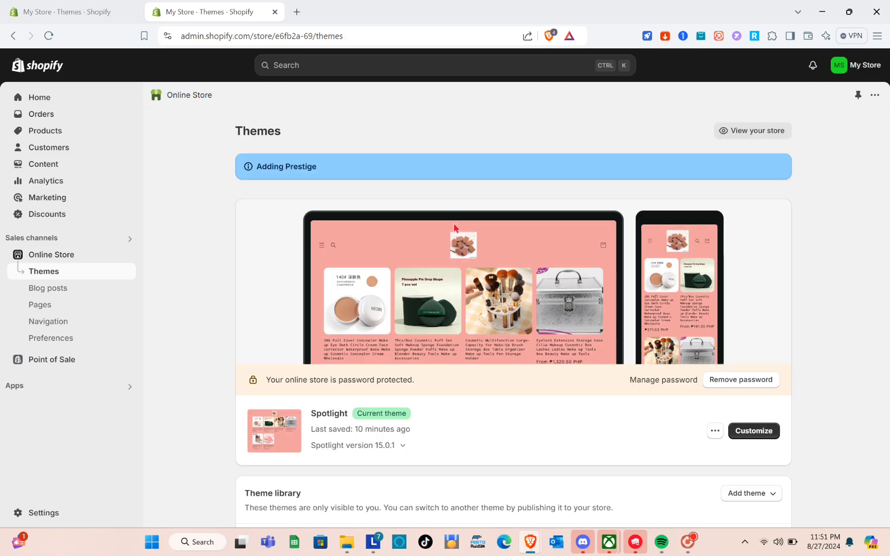
scroll(494, 363, "down", 5)
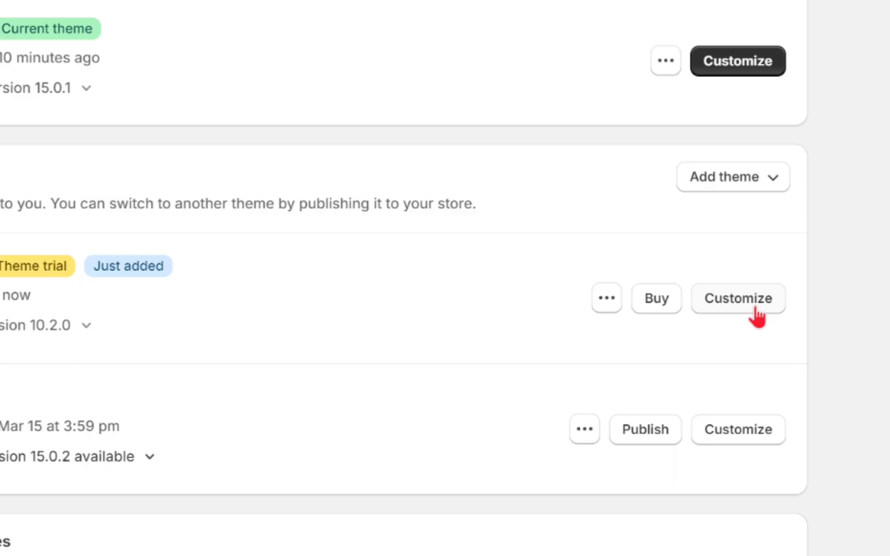
left_click(765, 295)
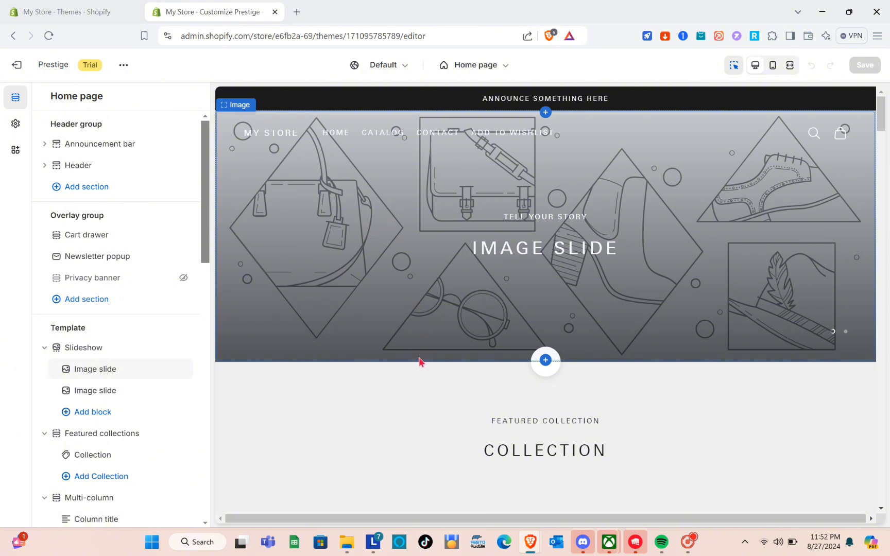
Step: Dismiss the newsletter signup popup in the Prestige home page preview
scroll(475, 364, "down", 15)
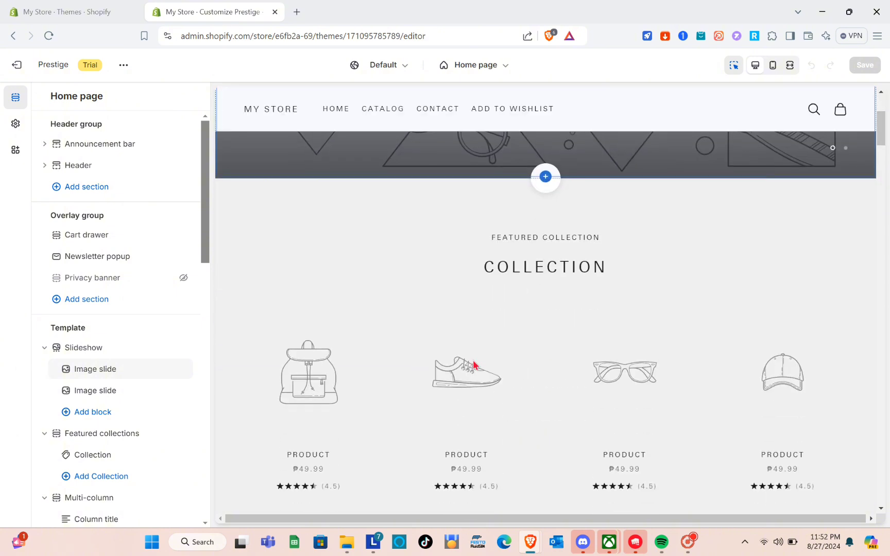
scroll(474, 364, "down", 4)
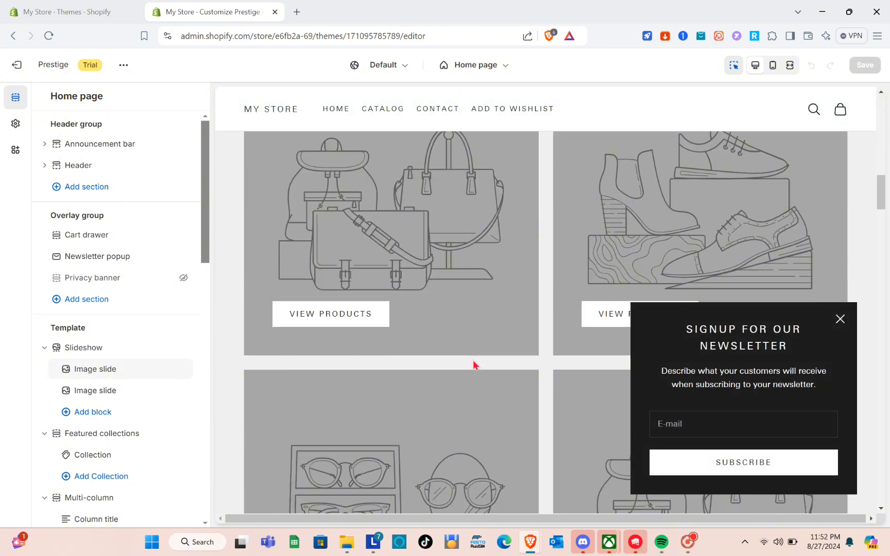
left_click(842, 321)
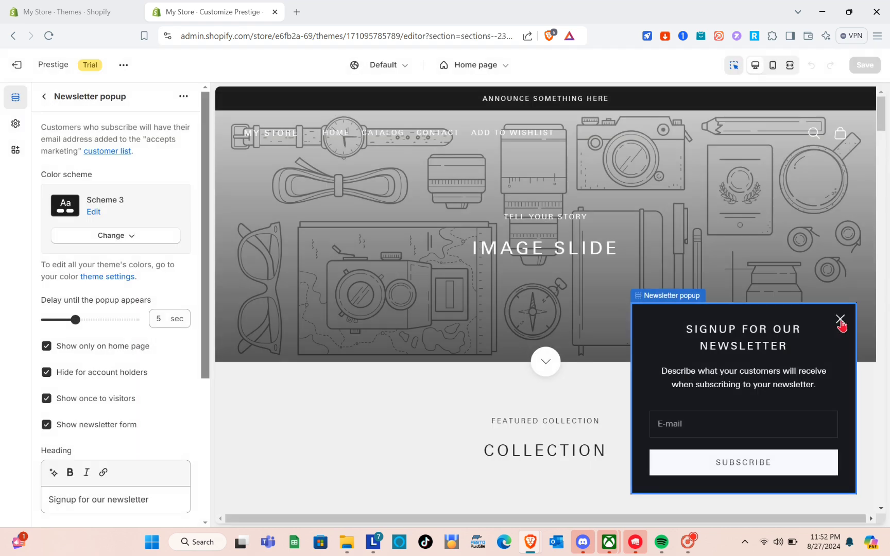
left_click(841, 319)
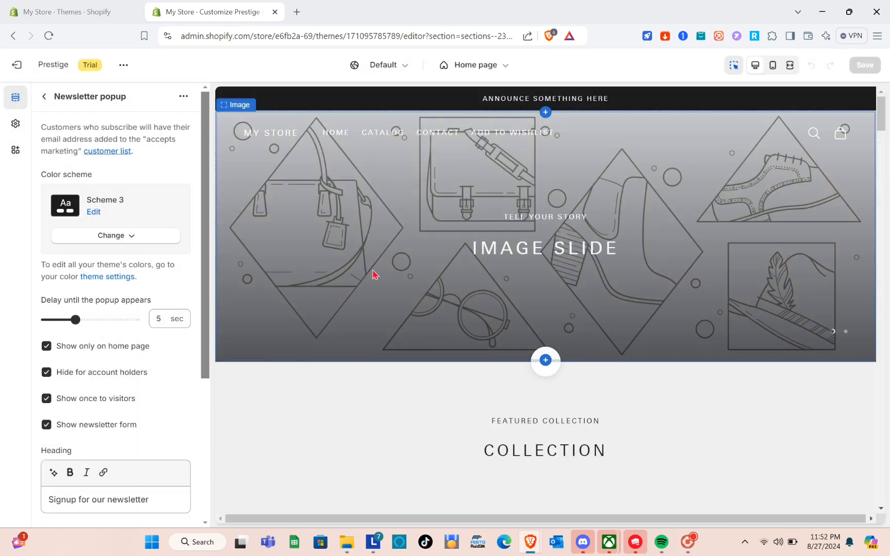
Step: Look over the slideshow, the list of page templates and the featured collection in the home page preview
scroll(415, 261, "down", 2)
scroll(415, 261, "up", 2)
scroll(415, 262, "down", 6)
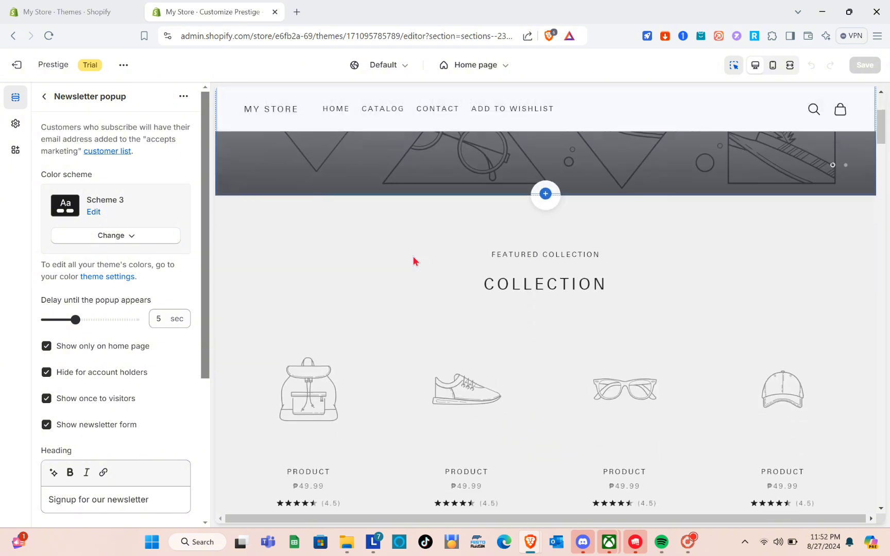
left_click(503, 67)
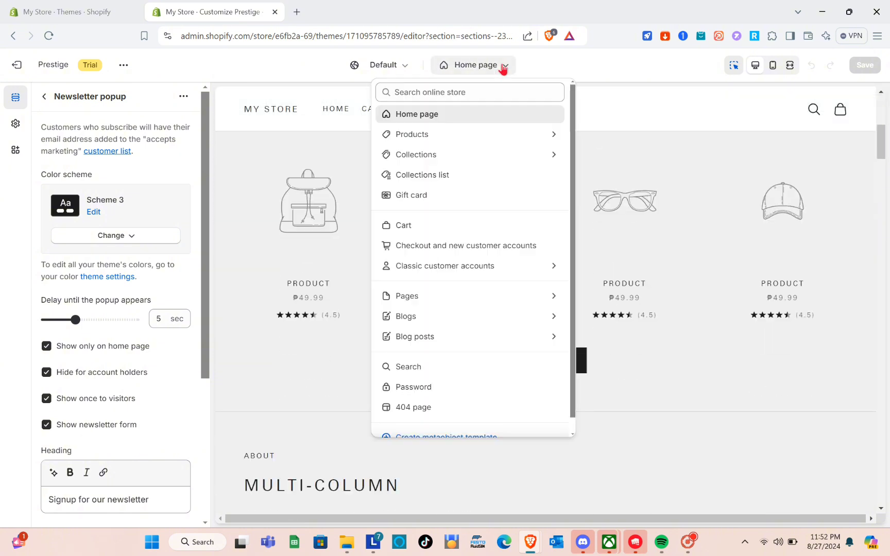
left_click(503, 69)
scroll(467, 266, "down", 1)
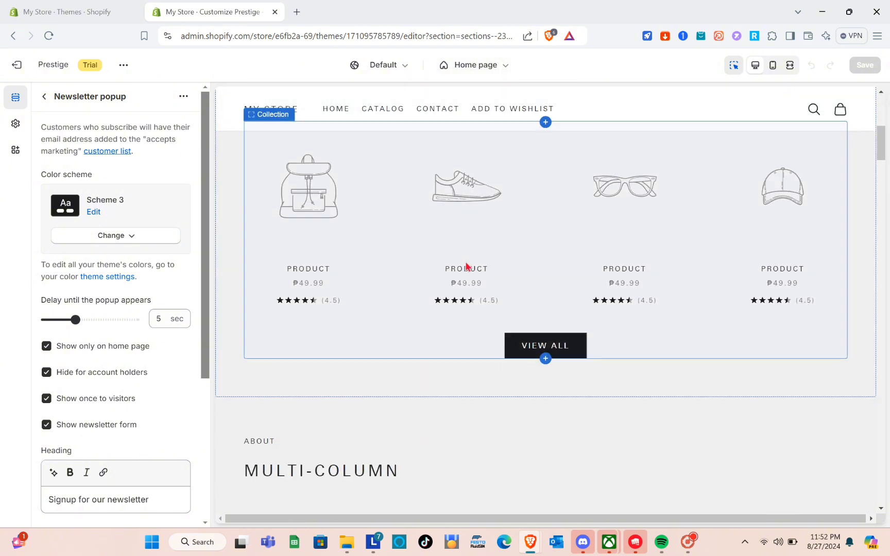
scroll(467, 266, "up", 2)
scroll(467, 266, "down", 2)
scroll(467, 266, "up", 2)
scroll(467, 266, "down", 1)
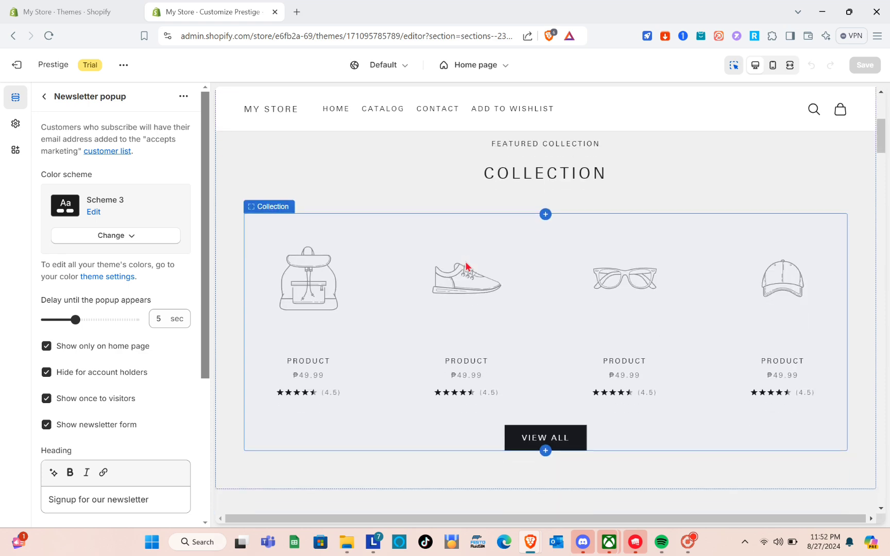
scroll(468, 266, "up", 3)
Step: Review the remaining home page sections, from the multi-column text to the blog posts and store benefits
scroll(431, 265, "down", 10)
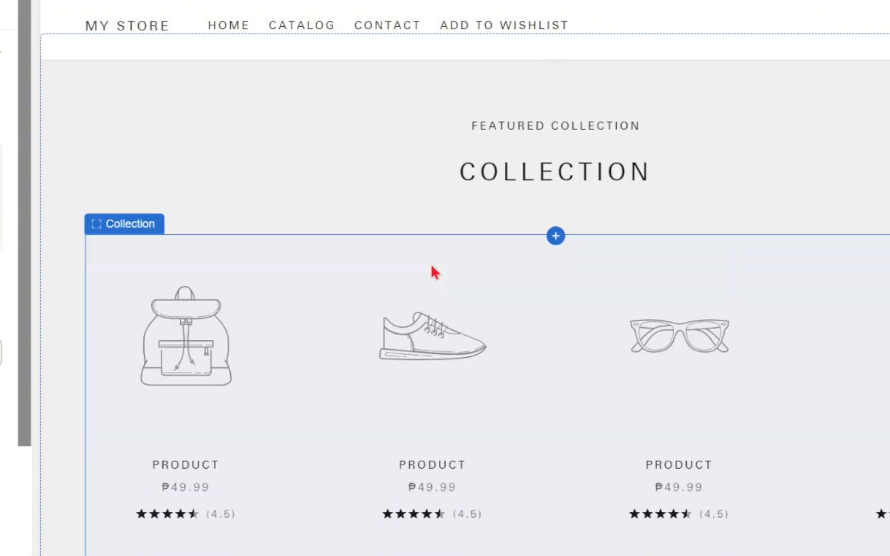
scroll(431, 266, "down", 2)
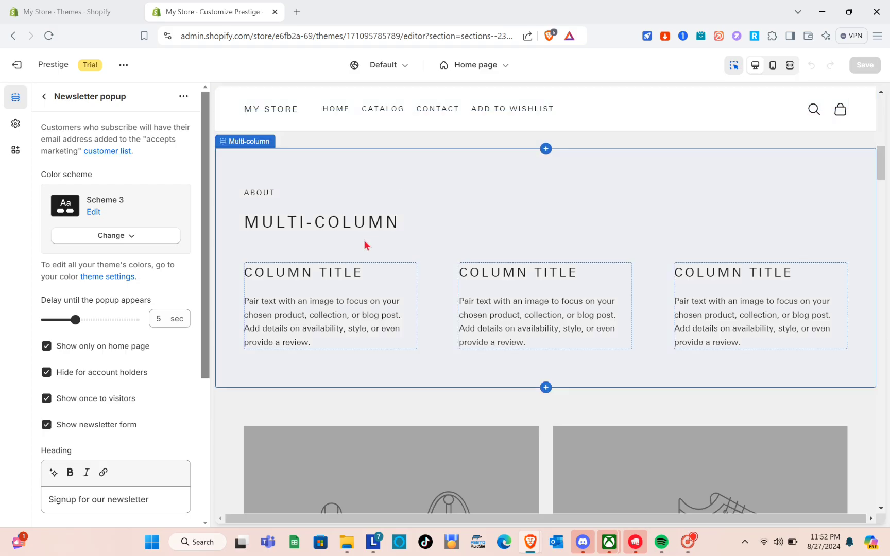
scroll(344, 191, "down", 6)
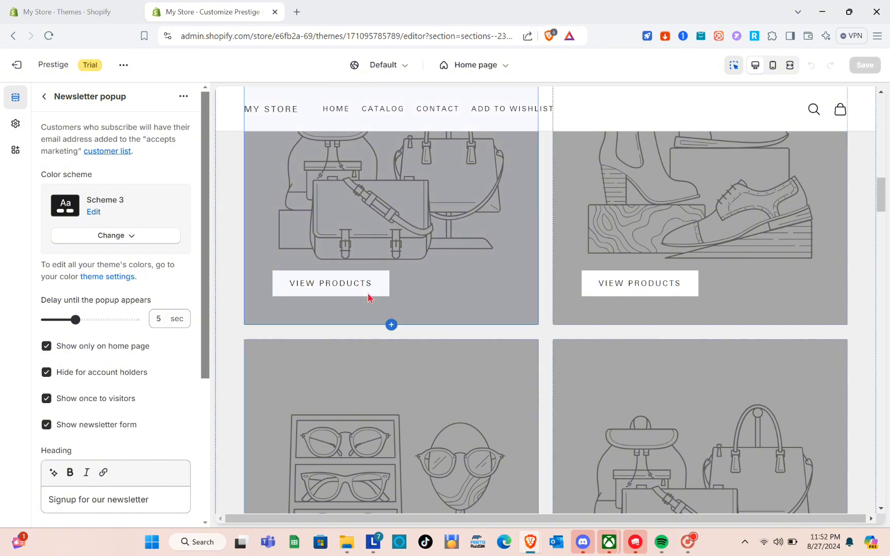
scroll(369, 298, "down", 4)
scroll(369, 298, "down", 10)
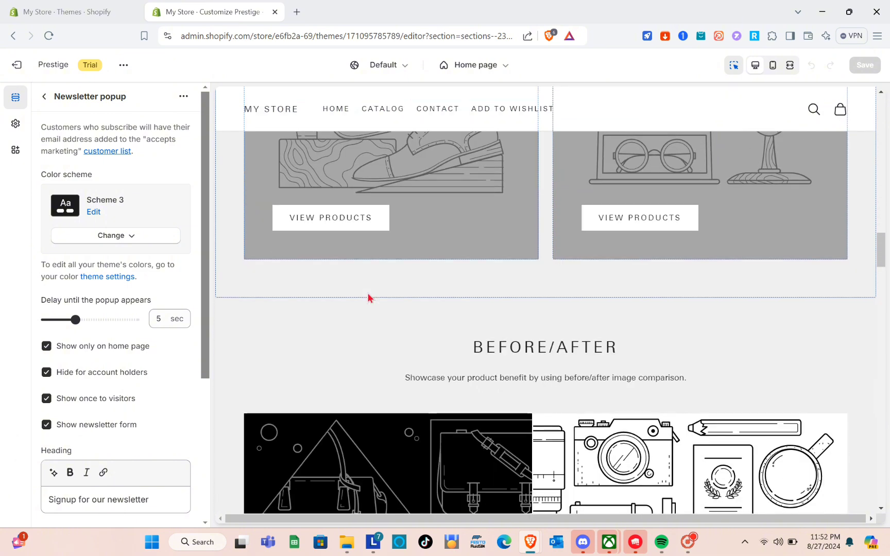
scroll(369, 298, "down", 8)
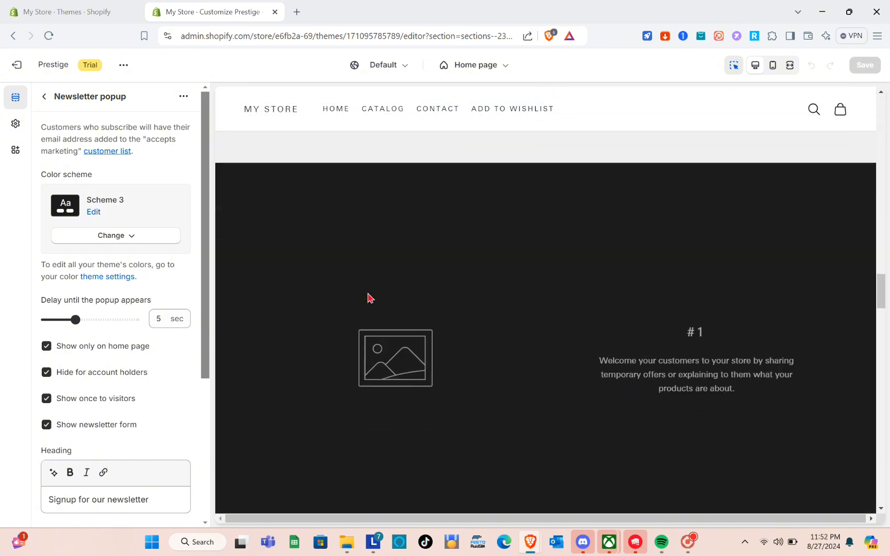
scroll(369, 297, "down", 8)
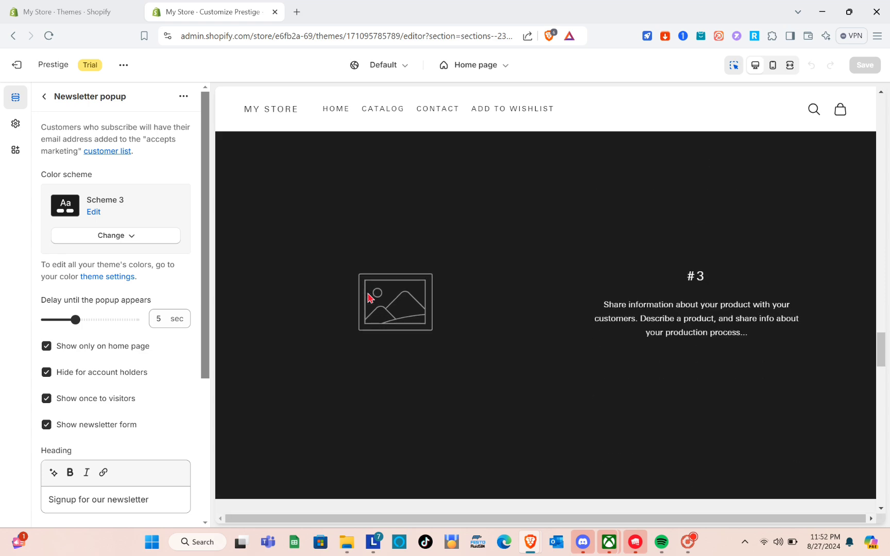
scroll(369, 297, "down", 12)
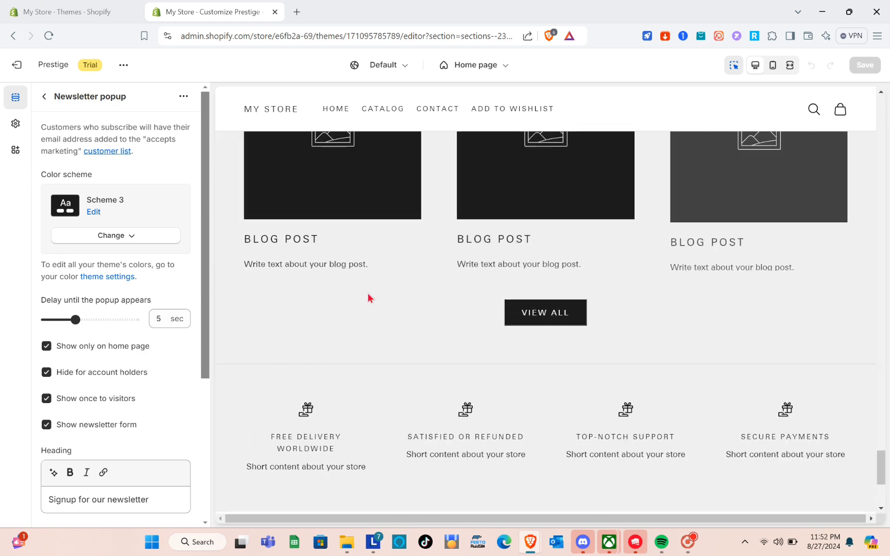
scroll(368, 298, "up", 15)
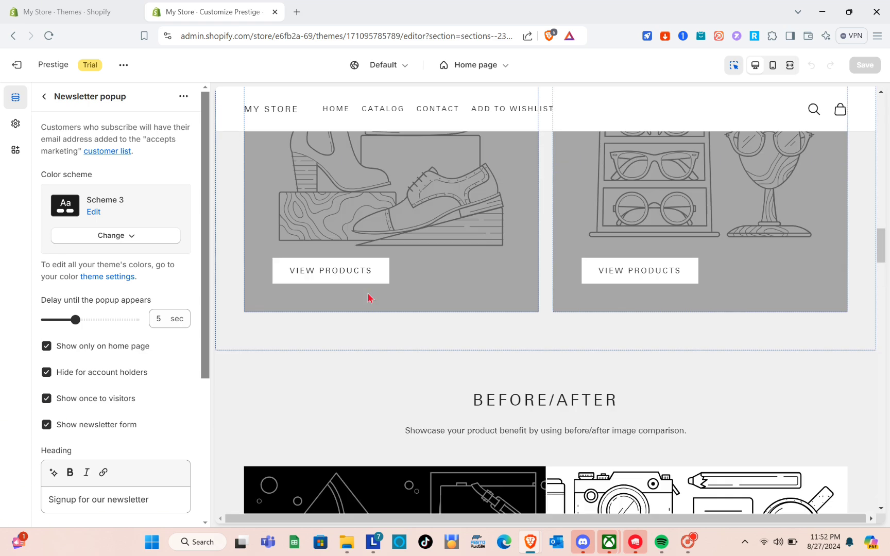
scroll(369, 298, "up", 10)
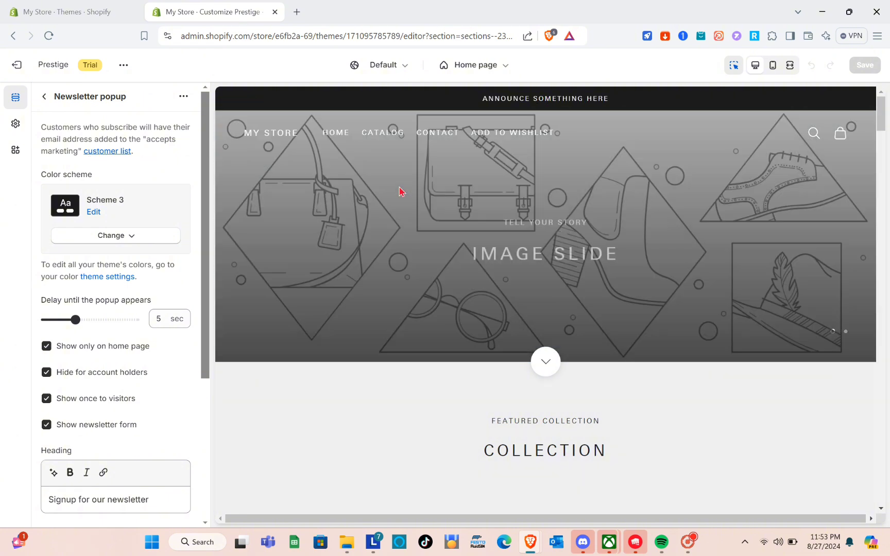
Step: Open the slideshow's image slide for editing and look over its settings and the store's available image files
left_click(403, 163)
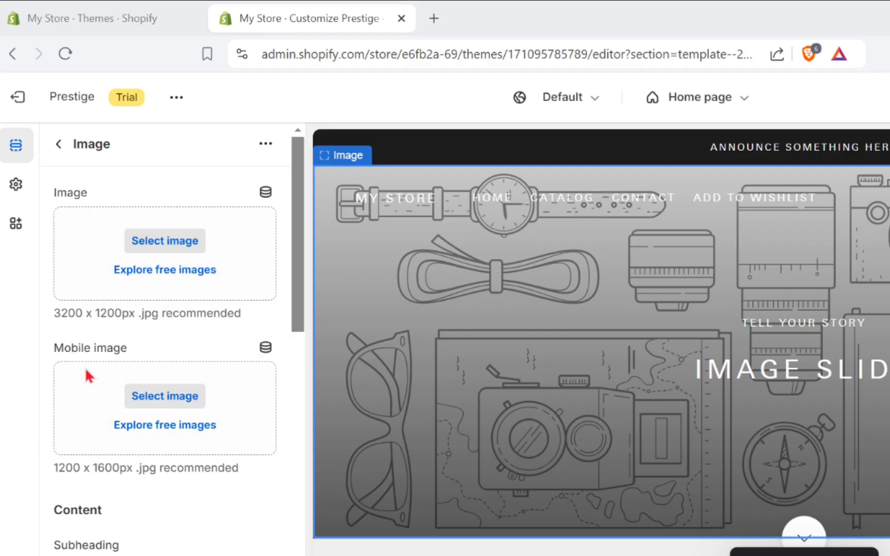
scroll(190, 462, "down", 11)
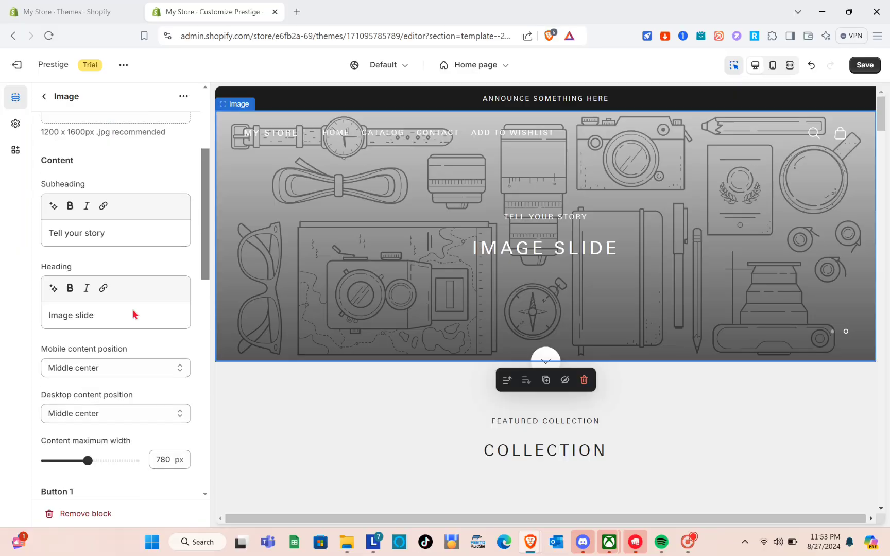
scroll(190, 462, "up", 11)
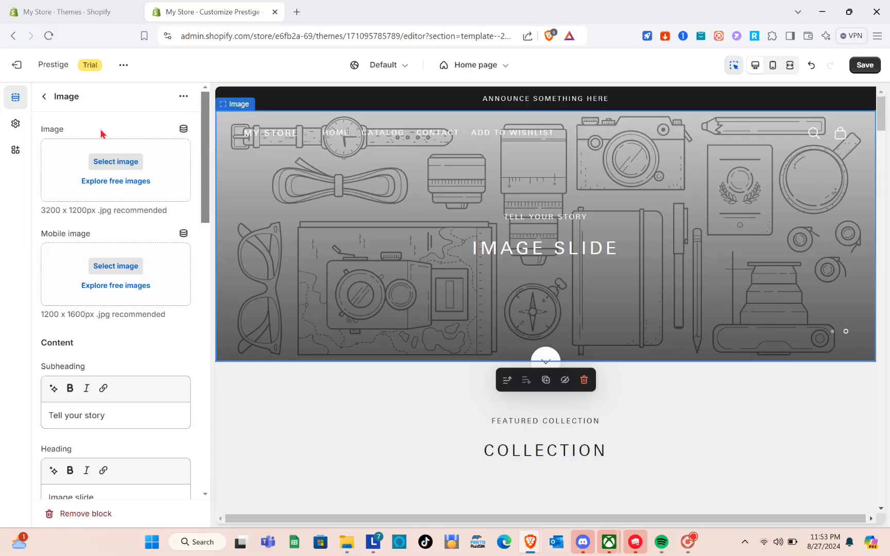
left_click(113, 165)
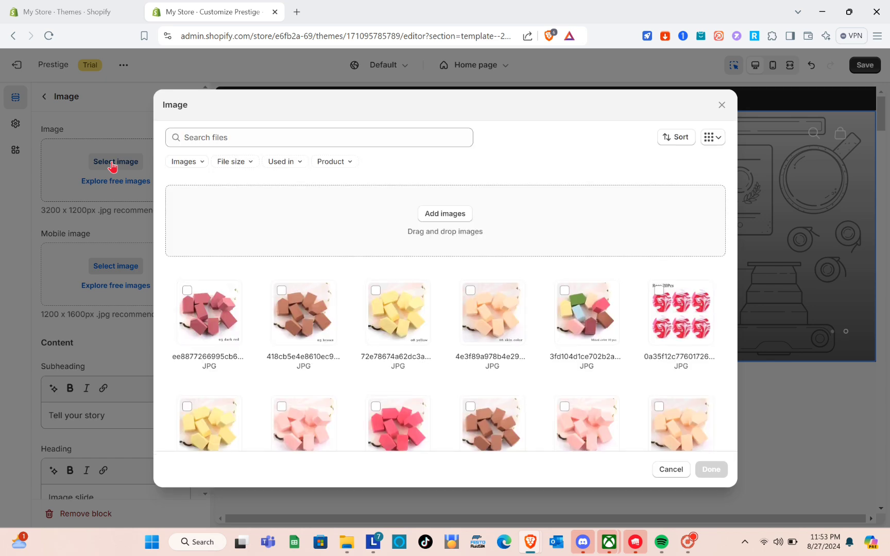
left_click(721, 105)
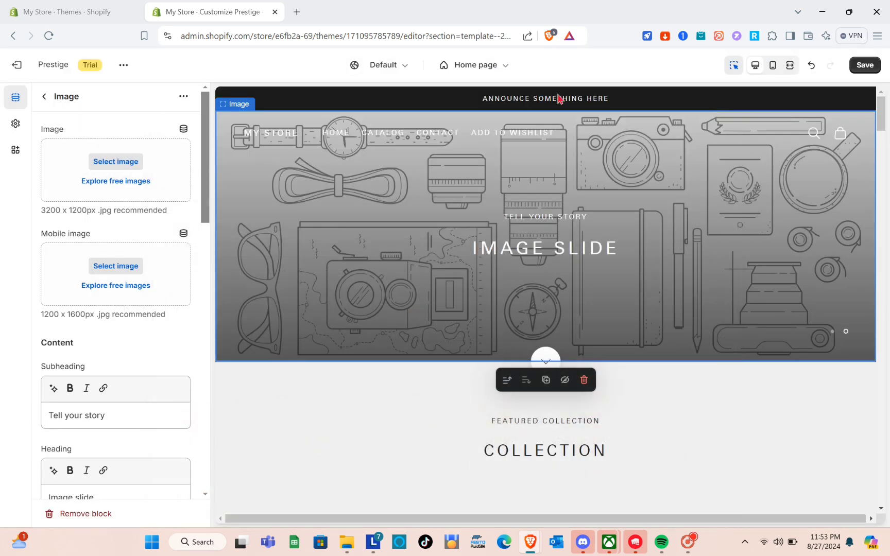
left_click(98, 181)
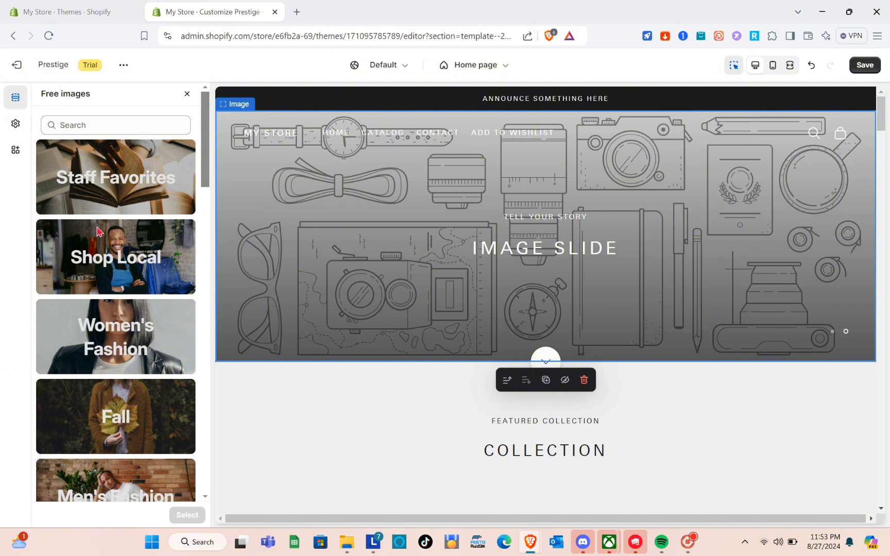
left_click(98, 124)
type("m")
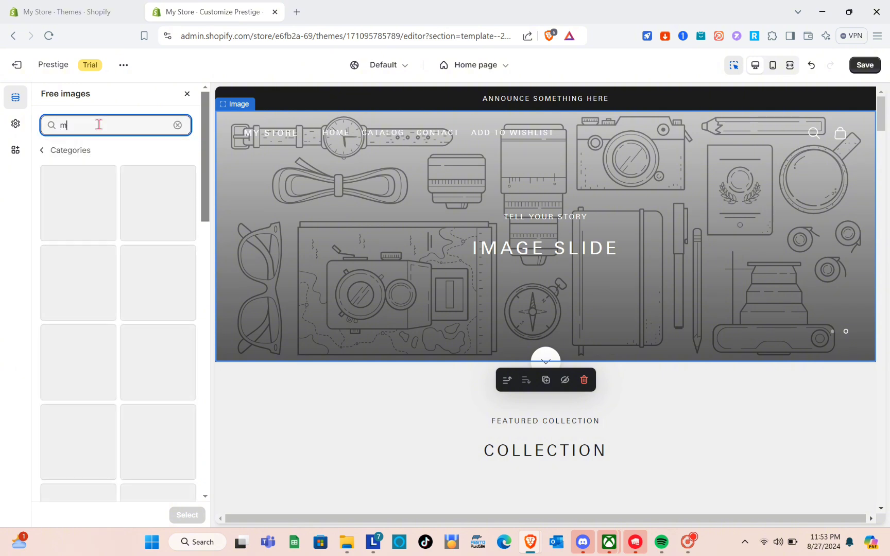
type("ake up")
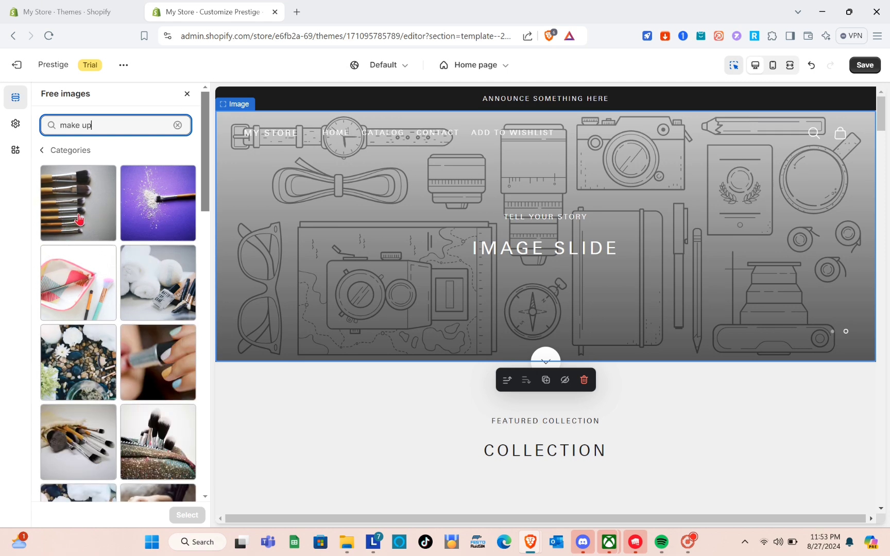
scroll(150, 370, "down", 1)
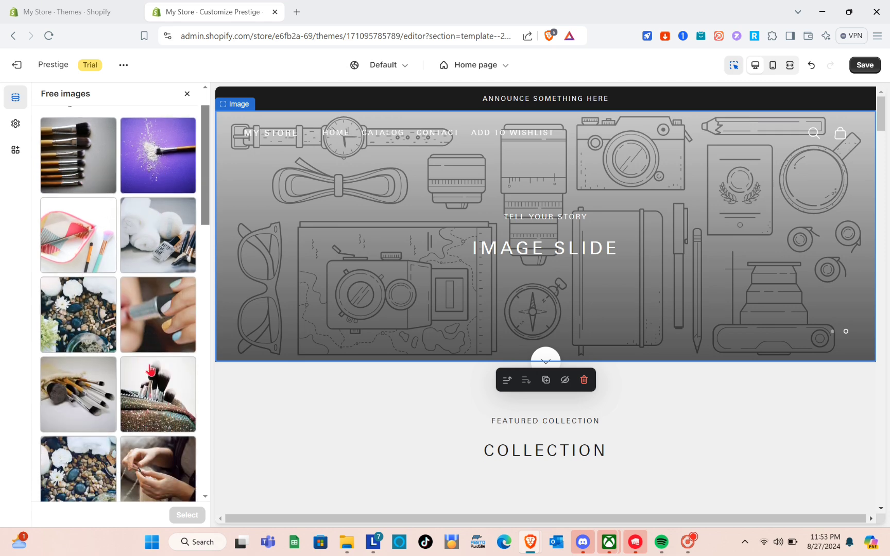
left_click(93, 394)
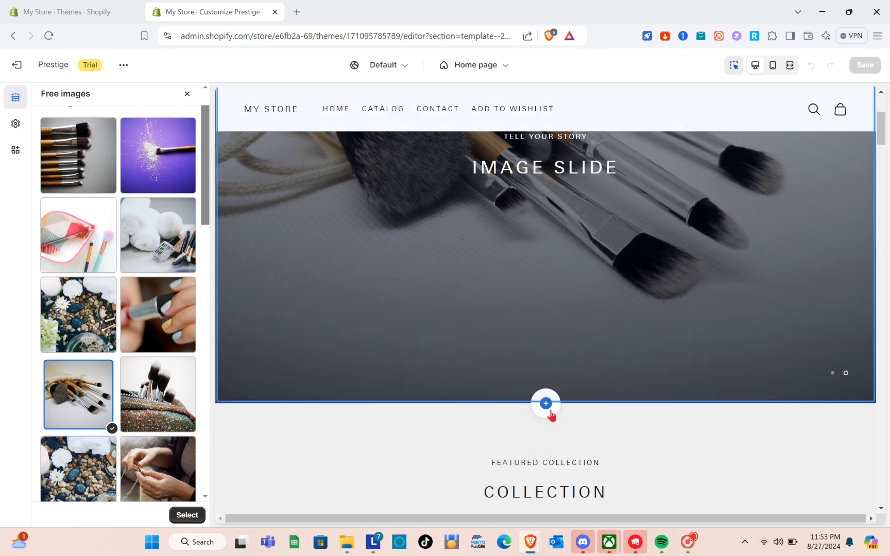
left_click(187, 95)
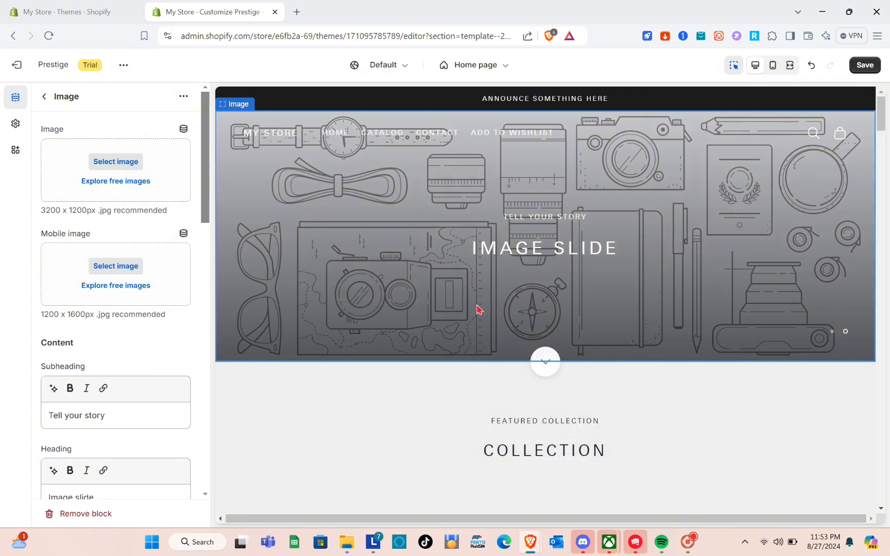
Step: Search the free images for "make up" and set make-up-brushes-in-a-line as the slide's image
left_click(106, 181)
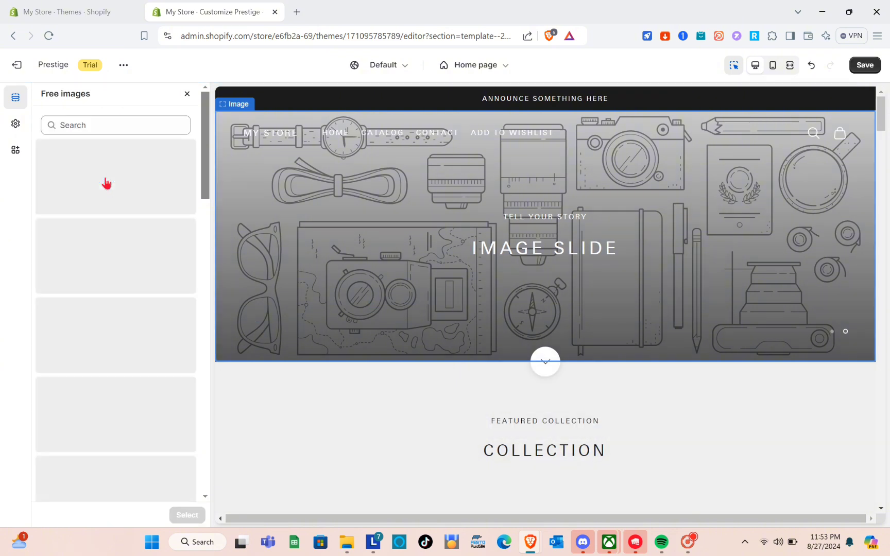
left_click(119, 123)
type("make up")
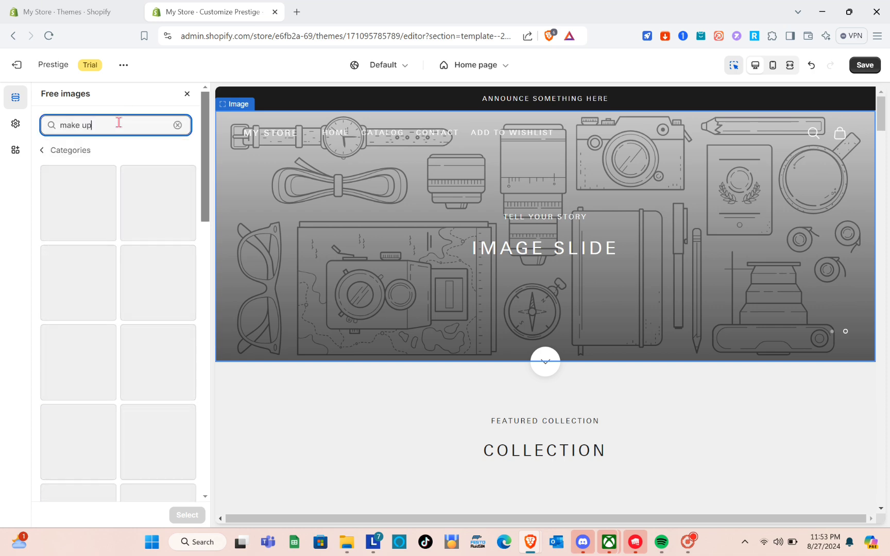
left_click(95, 227)
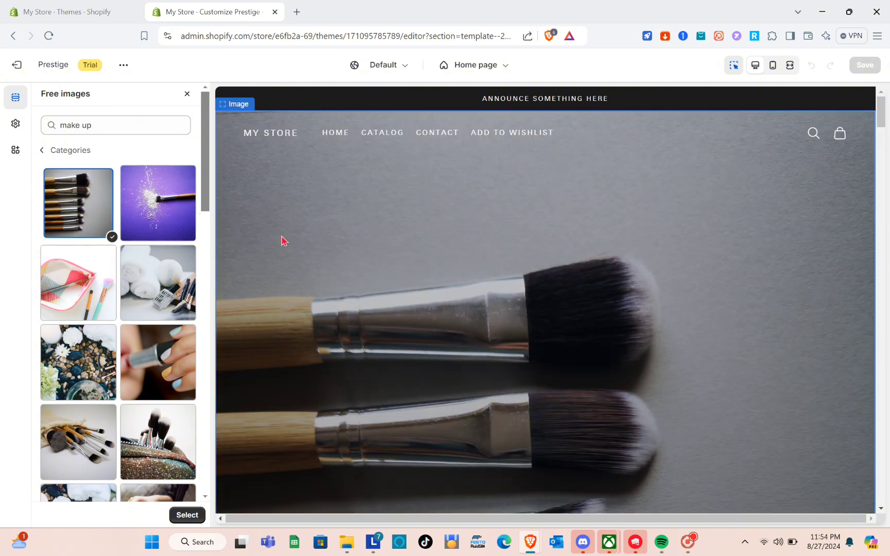
left_click(181, 518)
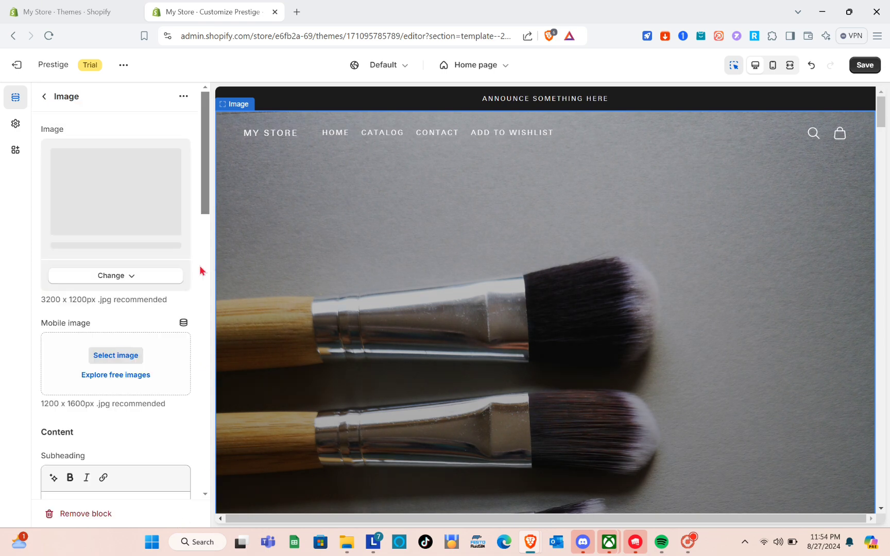
scroll(311, 353, "down", 5)
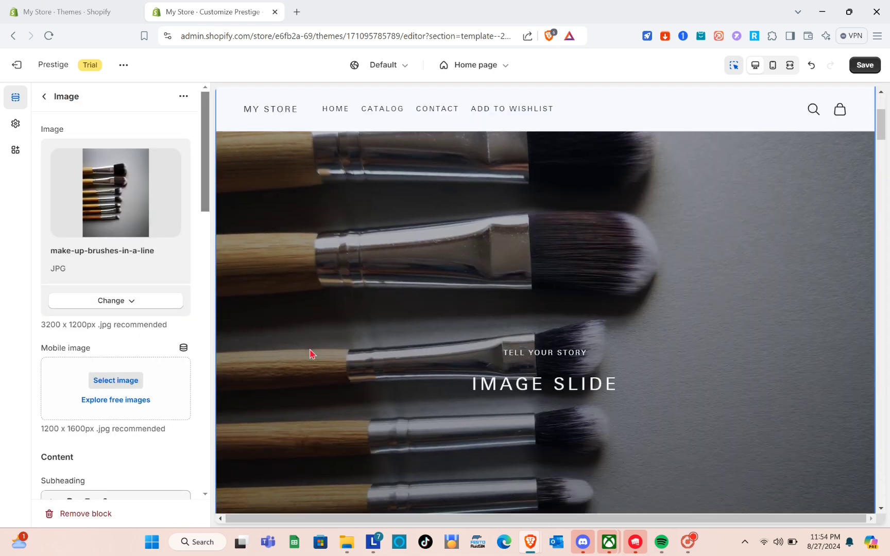
scroll(310, 354, "up", 2)
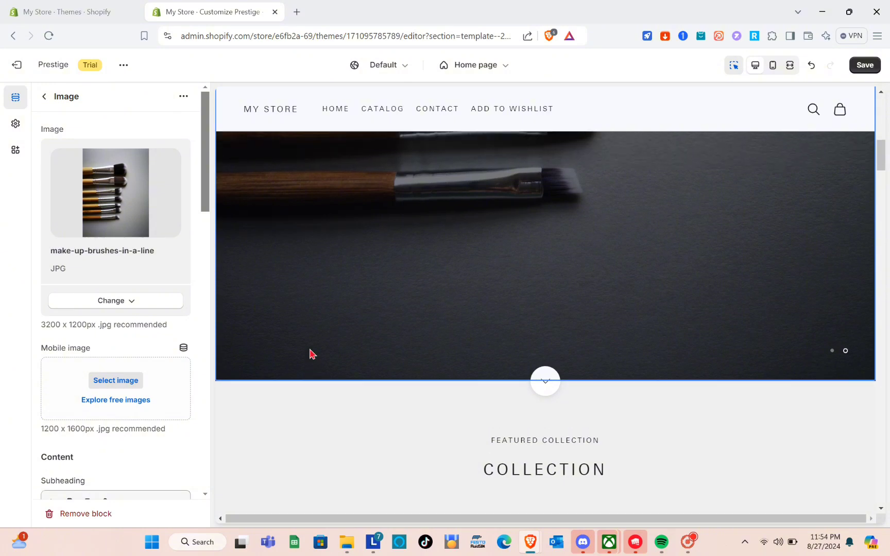
scroll(311, 353, "down", 1)
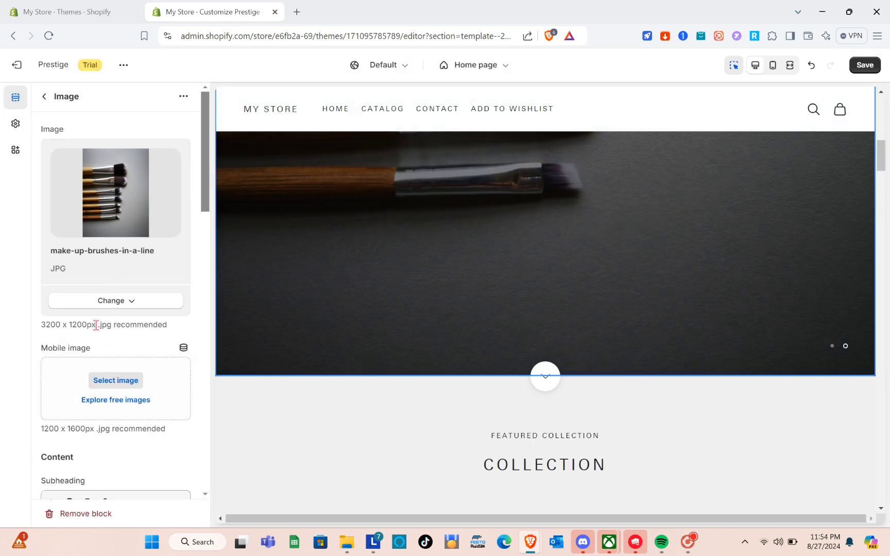
Step: Set the slide's mobile image to eyeshadow-explosion, found by searching the free images for "make up"
scroll(102, 338, "down", 3)
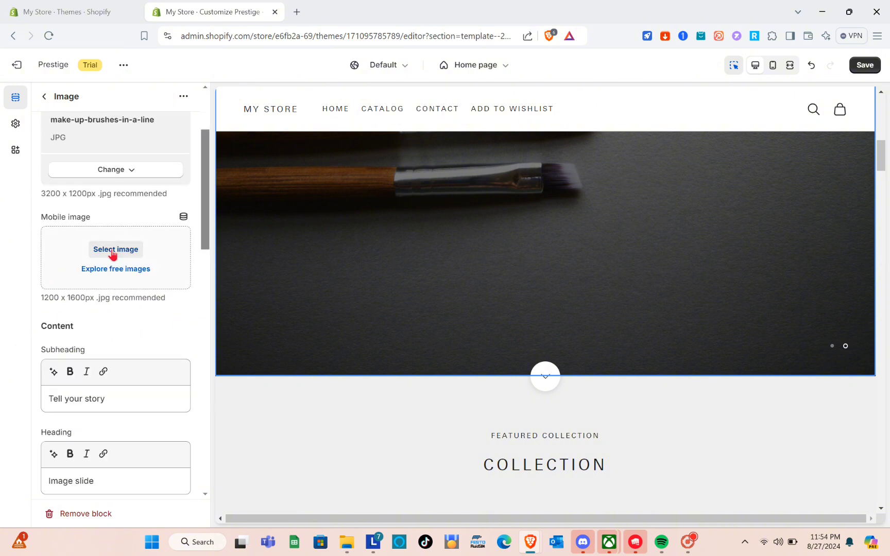
left_click(113, 272)
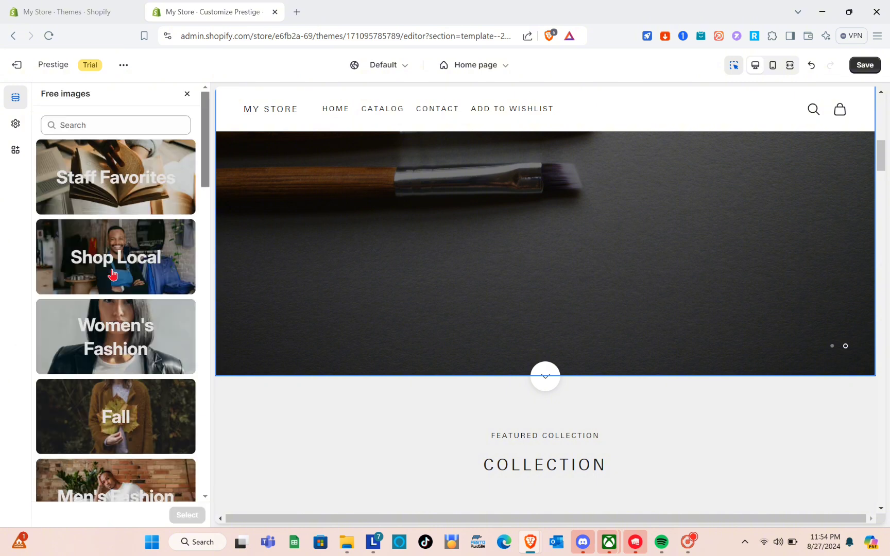
left_click(119, 124)
type("make up")
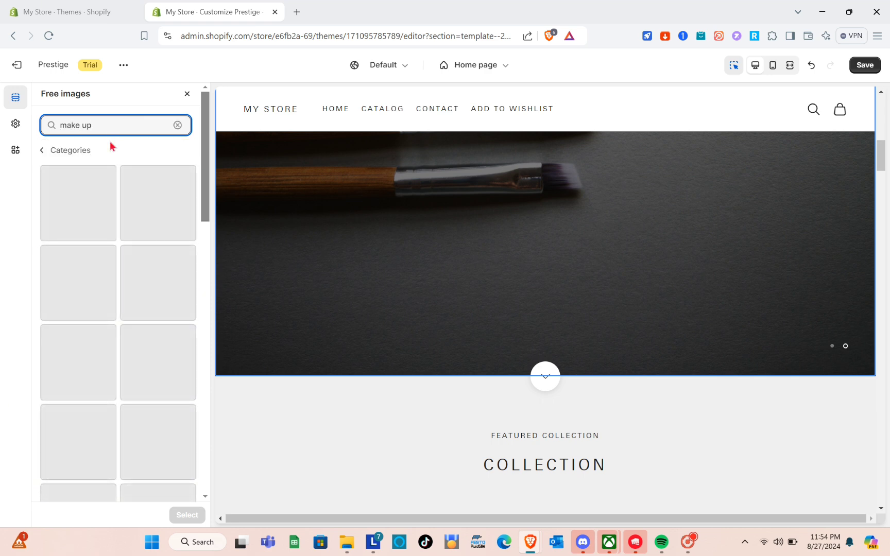
left_click(151, 208)
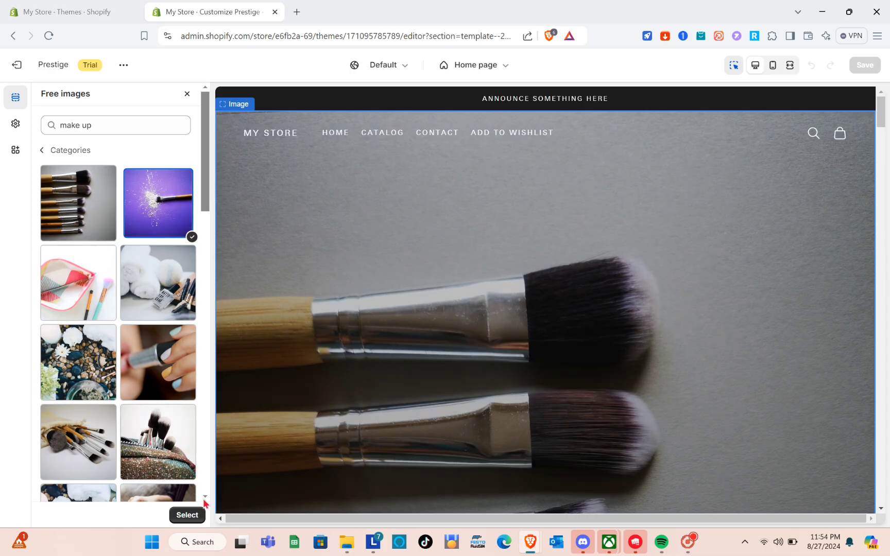
left_click(188, 516)
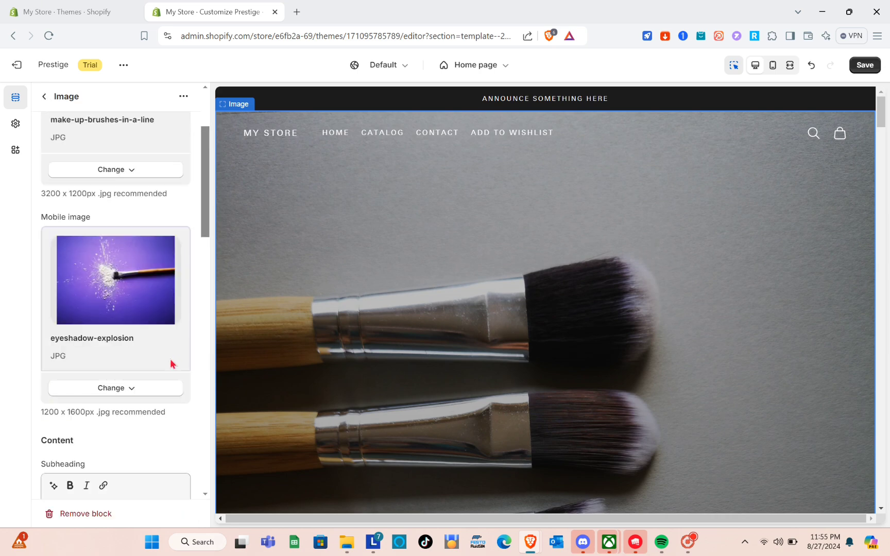
Step: Check the slide in the mobile preview, then return to the desktop preview
scroll(164, 292, "up", 3)
scroll(164, 292, "down", 1)
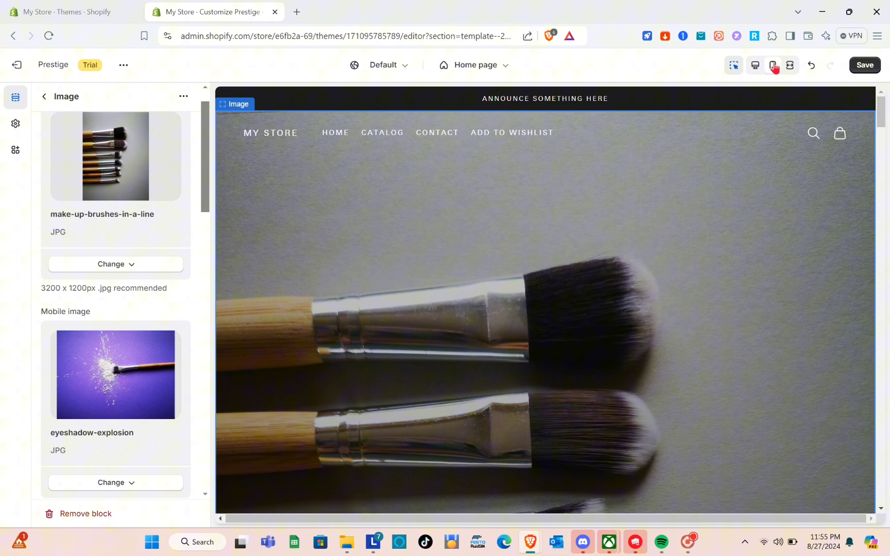
left_click(774, 116)
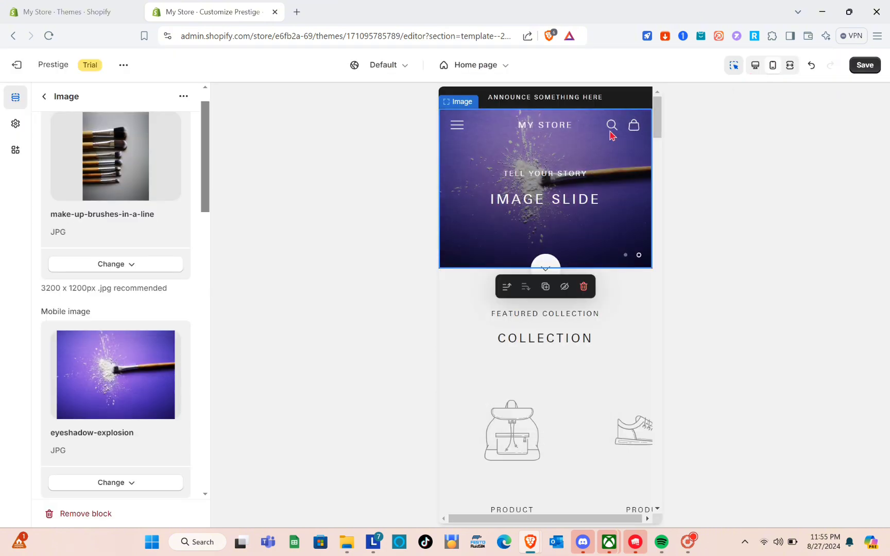
left_click(755, 65)
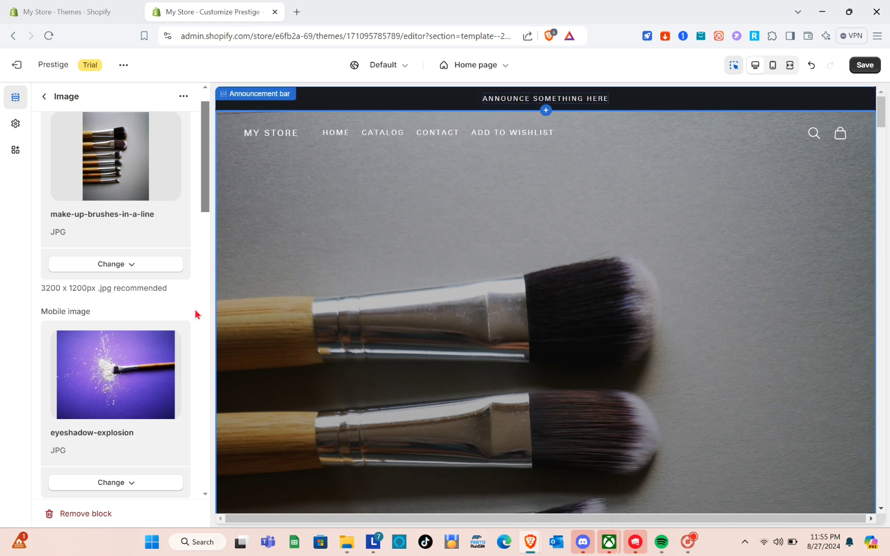
Step: Replace the image slide's subheading with "HELLO"
scroll(109, 358, "down", 4)
scroll(108, 355, "down", 1)
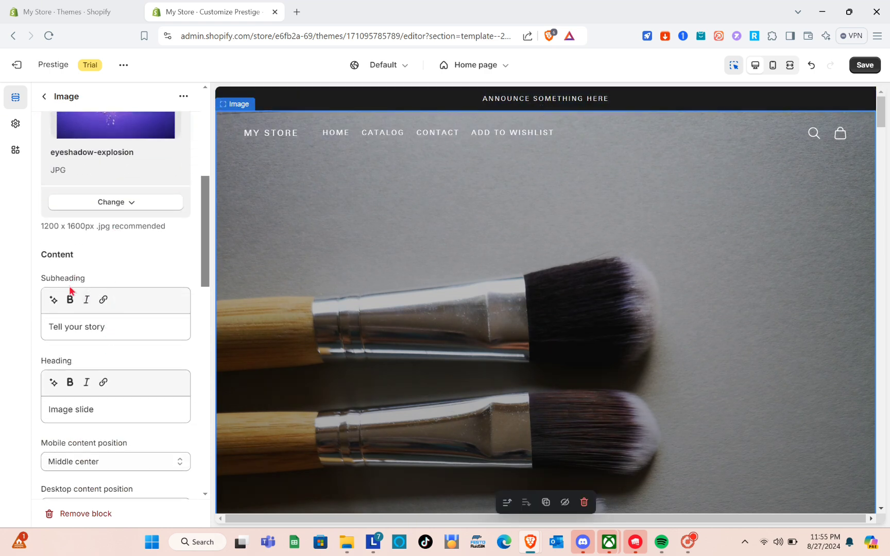
left_click(105, 329)
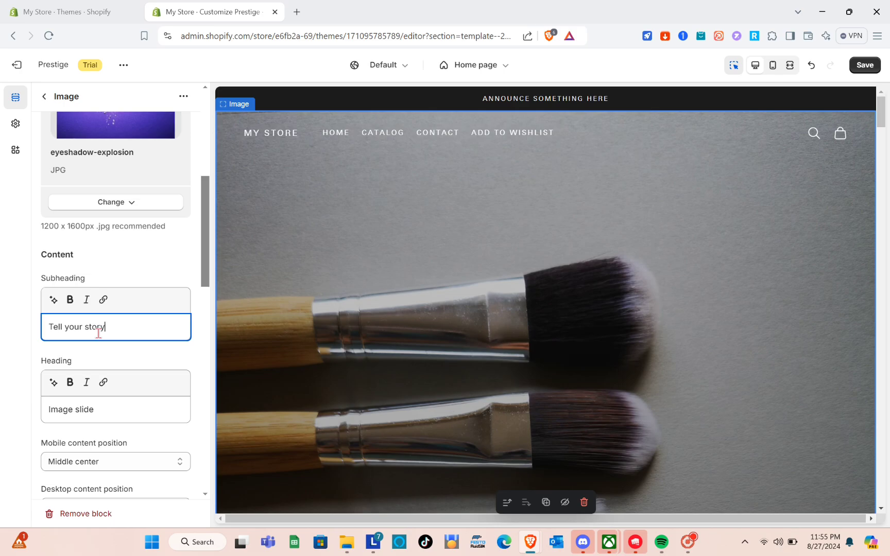
scroll(99, 333, "down", 1)
scroll(98, 333, "up", 1)
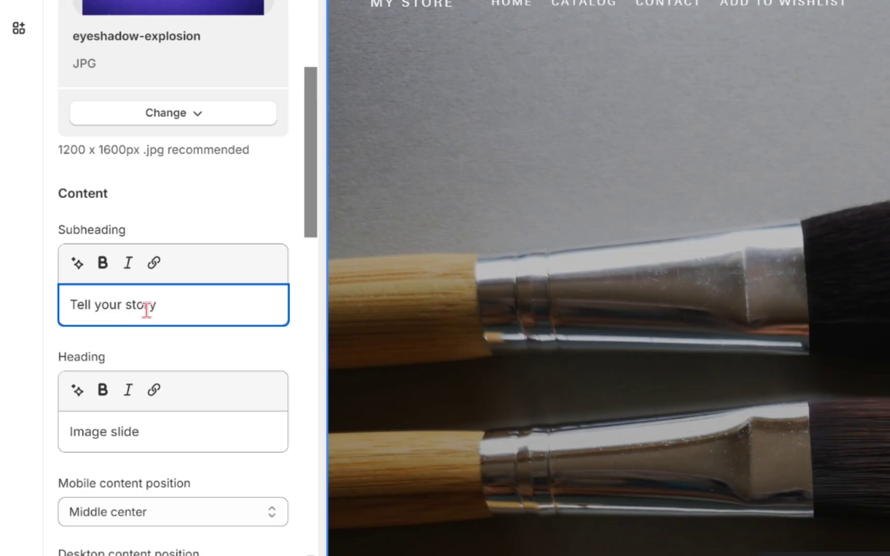
key("BackSpace")
key("BackSpace")
key("BackSpace")
key("BackSpace")
key("BackSpace")
key("BackSpace")
key("BackSpace")
key("BackSpace")
key("BackSpace")
key("BackSpace")
key("BackSpace")
key("BackSpace")
key("BackSpace")
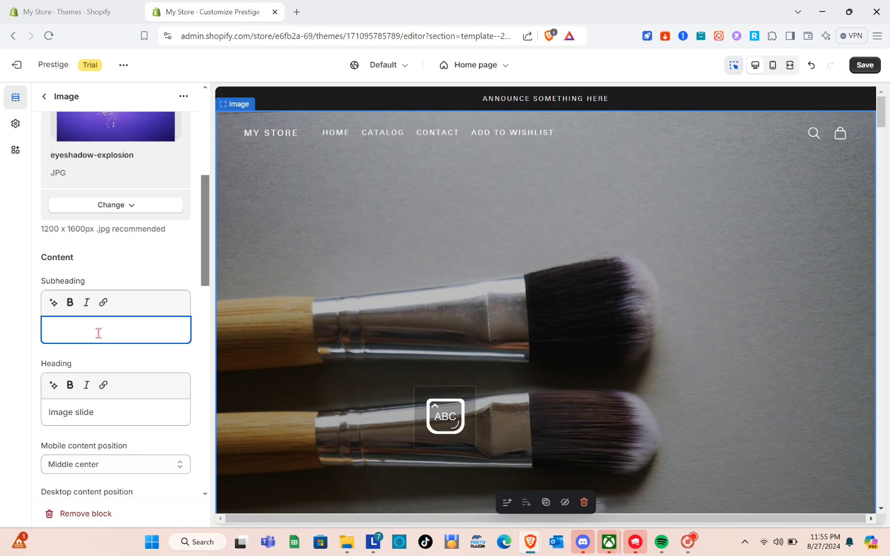
key("BackSpace")
type("HELLO")
left_click(128, 354)
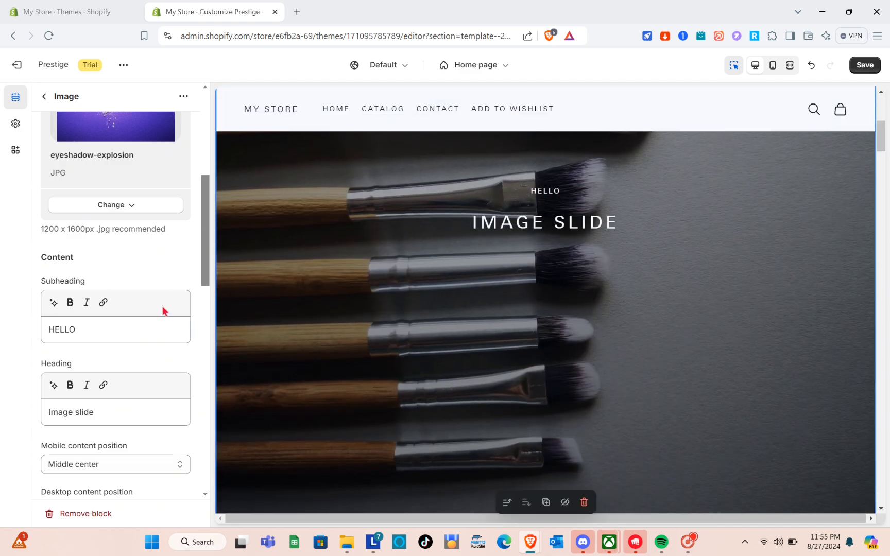
Step: Replace the image slide's heading with "MAKE UP"
left_click(114, 417)
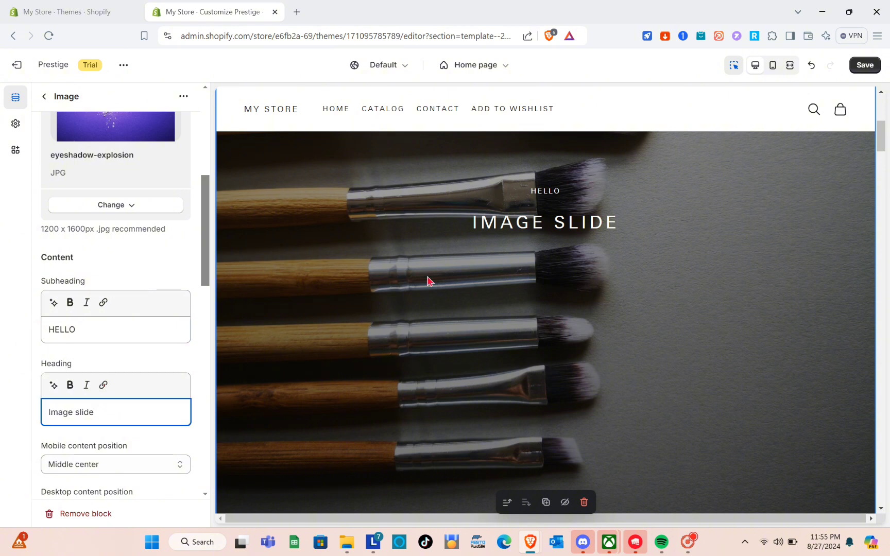
key("BackSpace")
key("BackSpace")
key("BackSpace")
key("BackSpace")
key("BackSpace")
key("BackSpace")
key("BackSpace")
key("BackSpace")
key("BackSpace")
key("BackSpace")
key("BackSpace")
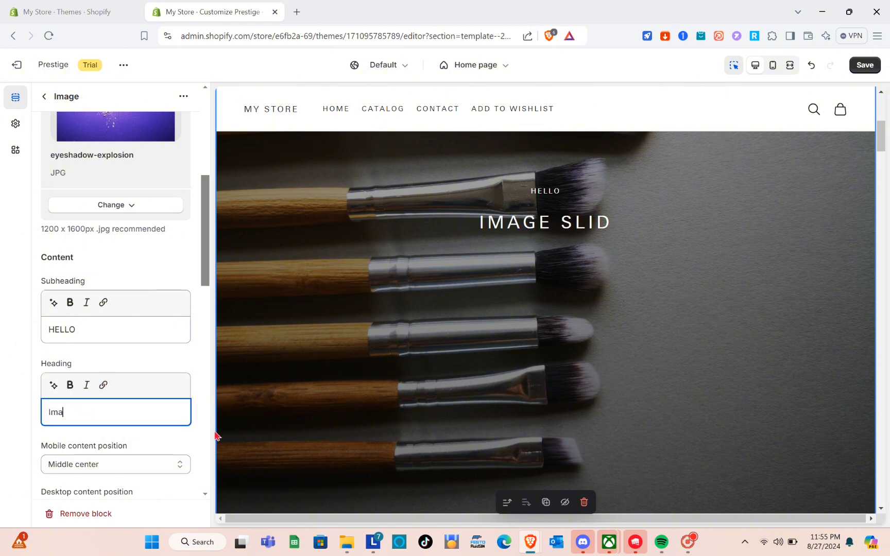
key("Caps_Lock")
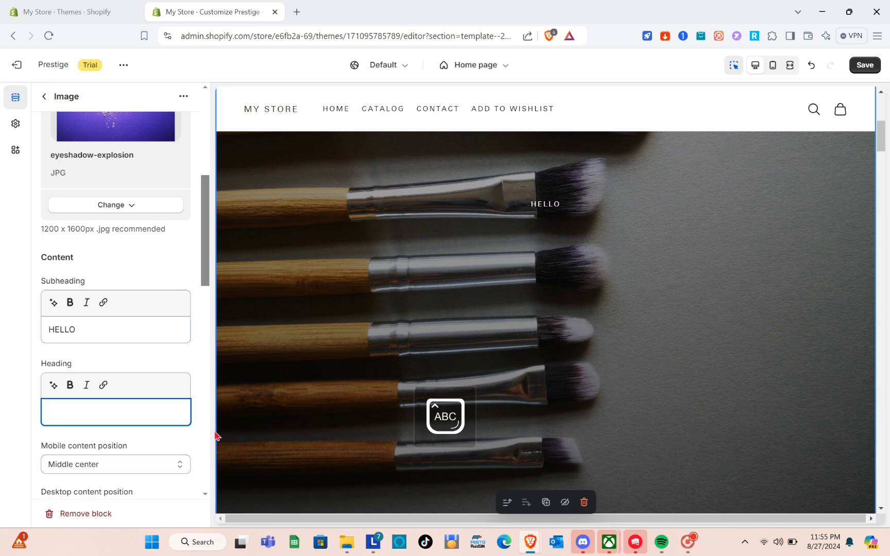
type("MAKE UP")
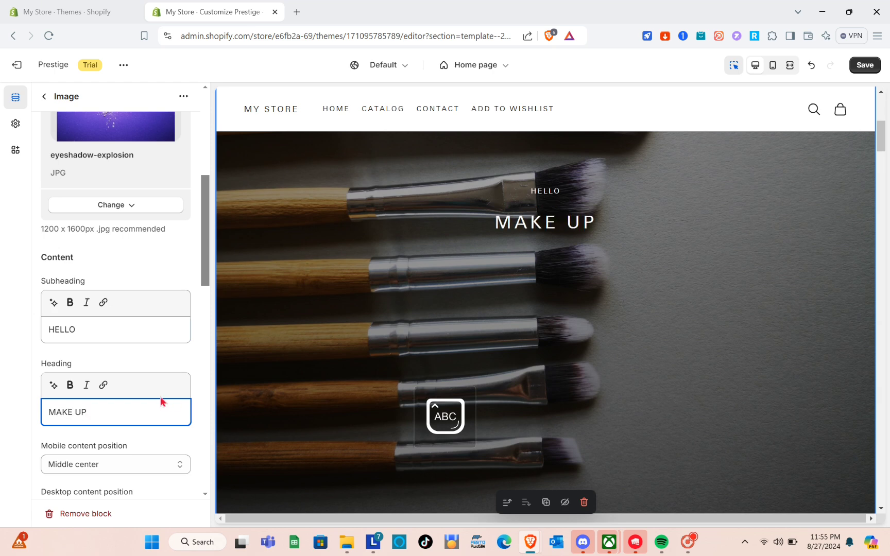
Step: Look through the position options for the slide's mobile and desktop content
scroll(138, 364, "down", 2)
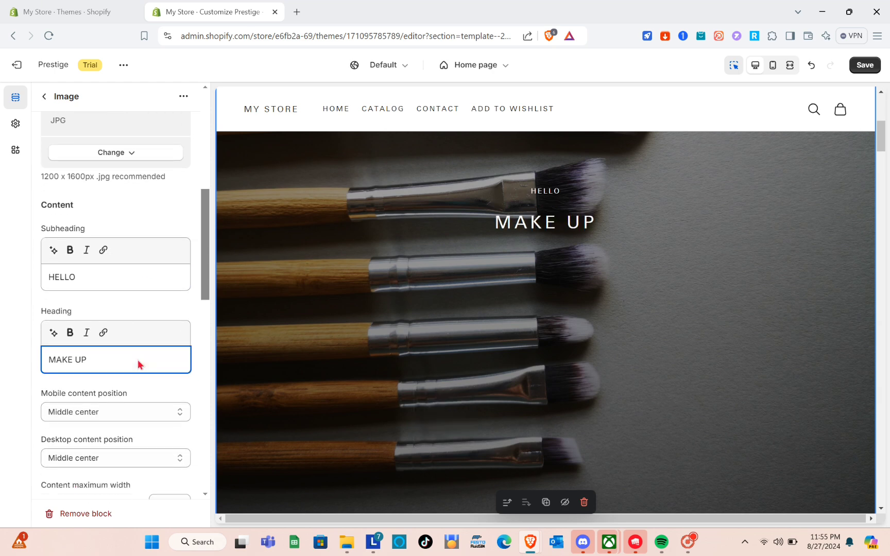
left_click(120, 368)
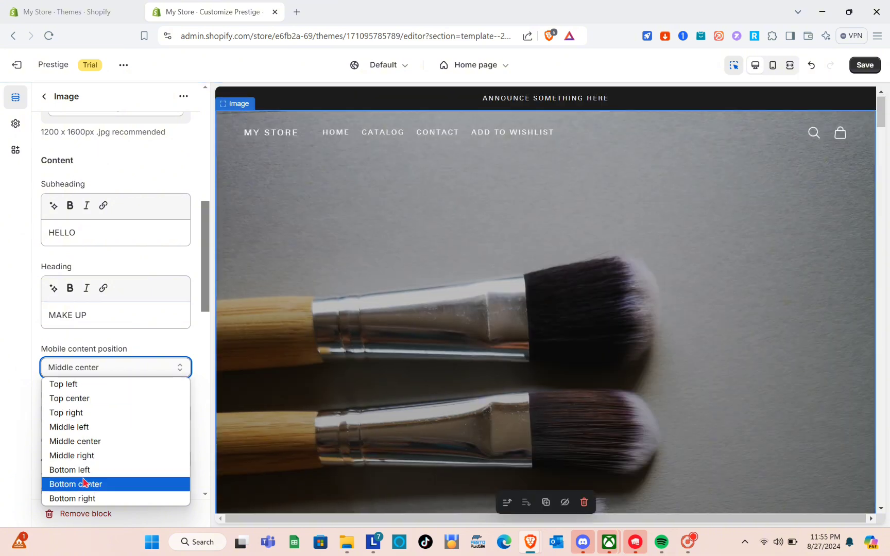
left_click(178, 343)
scroll(177, 342, "down", 2)
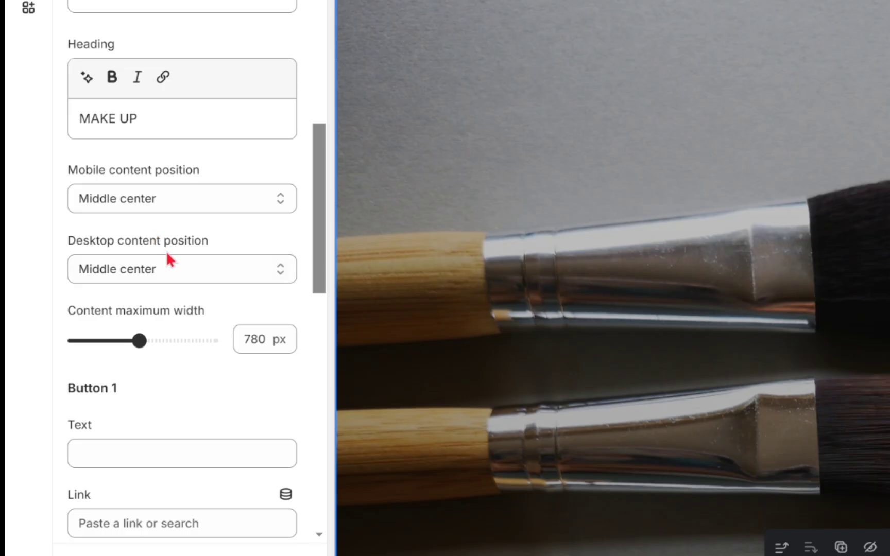
left_click(169, 262)
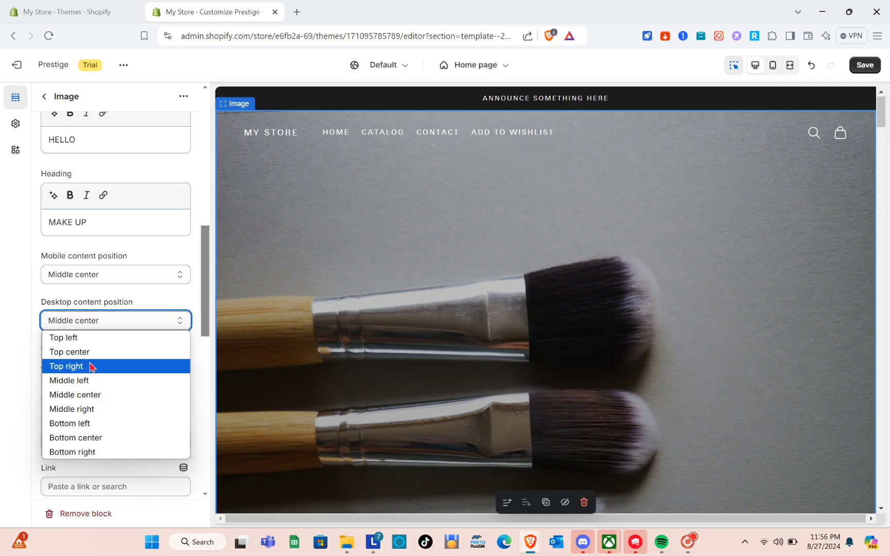
left_click(160, 292)
Step: Set the slide's content maximum width to 700 px
scroll(159, 293, "down", 2)
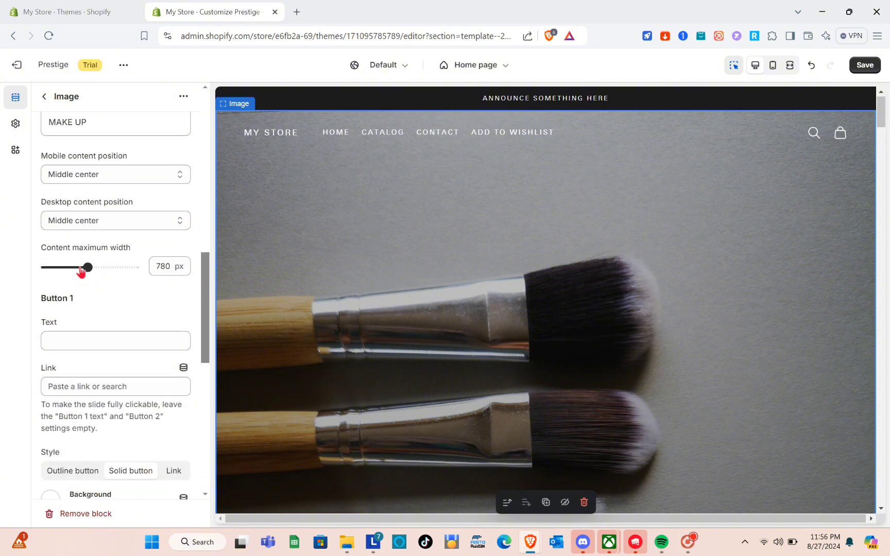
left_click_drag(83, 270, 58, 266)
left_click_drag(59, 267, 79, 267)
Step: Check Button 1's text setting and the kinds of link destinations it offers
scroll(88, 320, "down", 1)
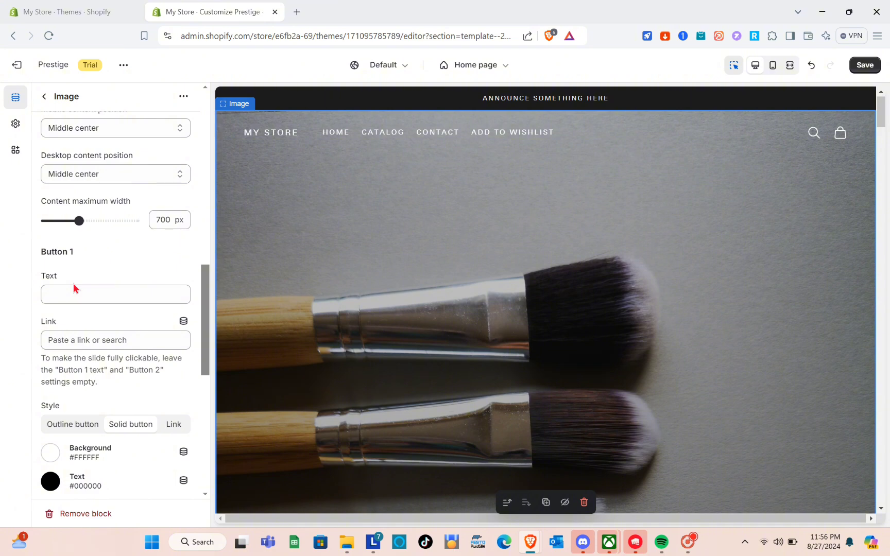
left_click(73, 291)
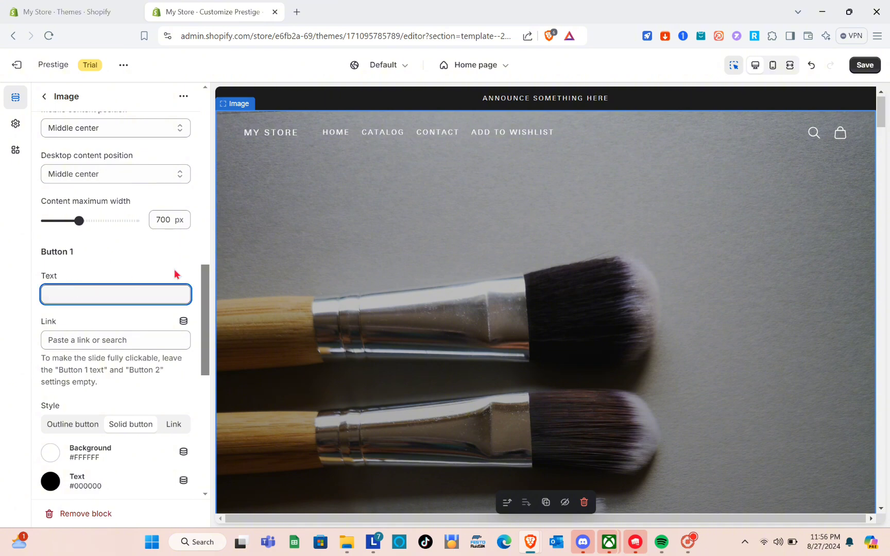
scroll(319, 290, "down", 2)
scroll(320, 290, "up", 2)
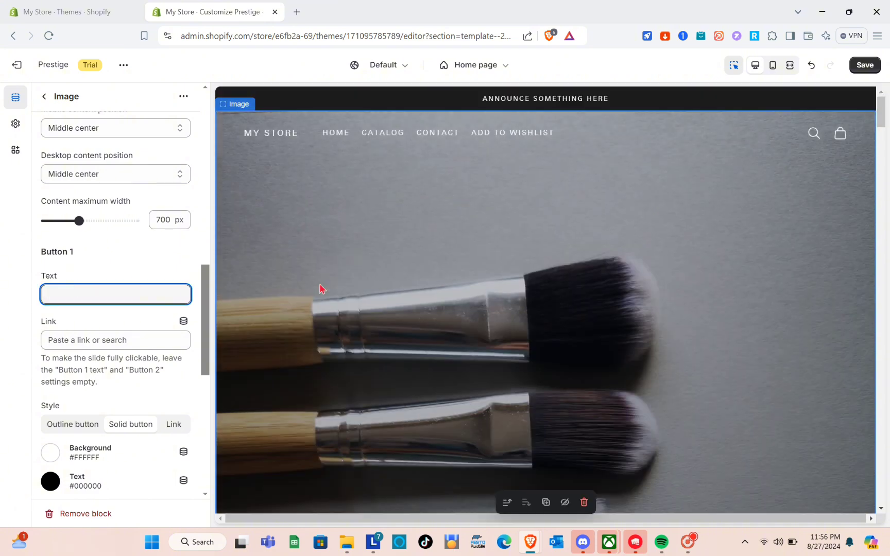
scroll(319, 290, "down", 2)
scroll(320, 288, "down", 5)
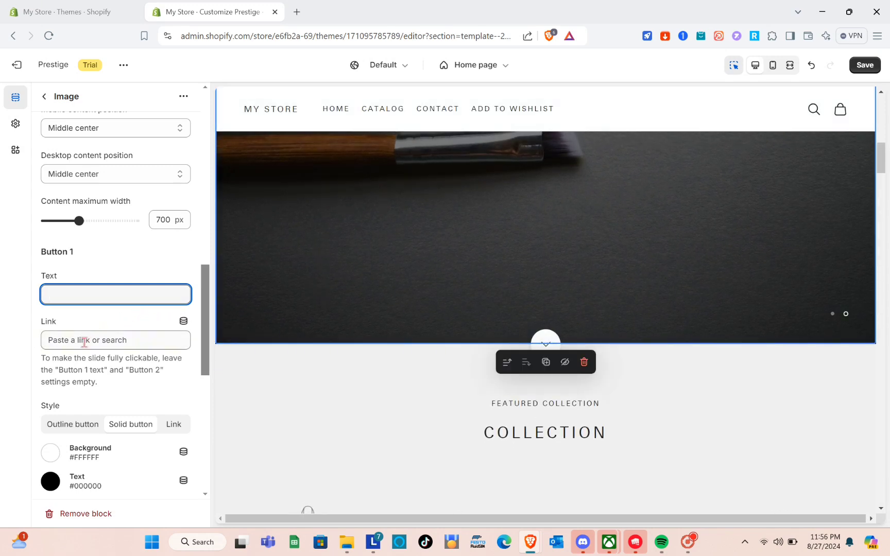
left_click(84, 342)
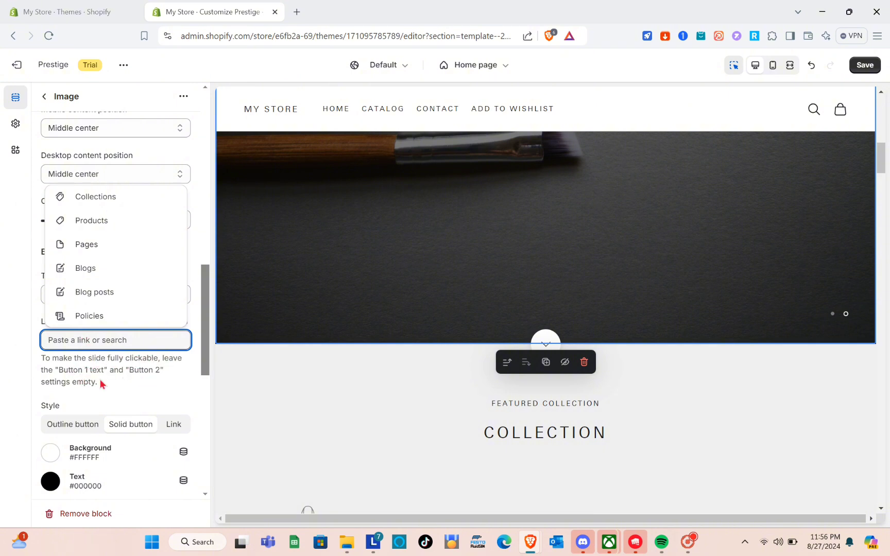
left_click(139, 397)
Step: Set Button 1's background color to the gold tone #D0B771
scroll(139, 397, "down", 2)
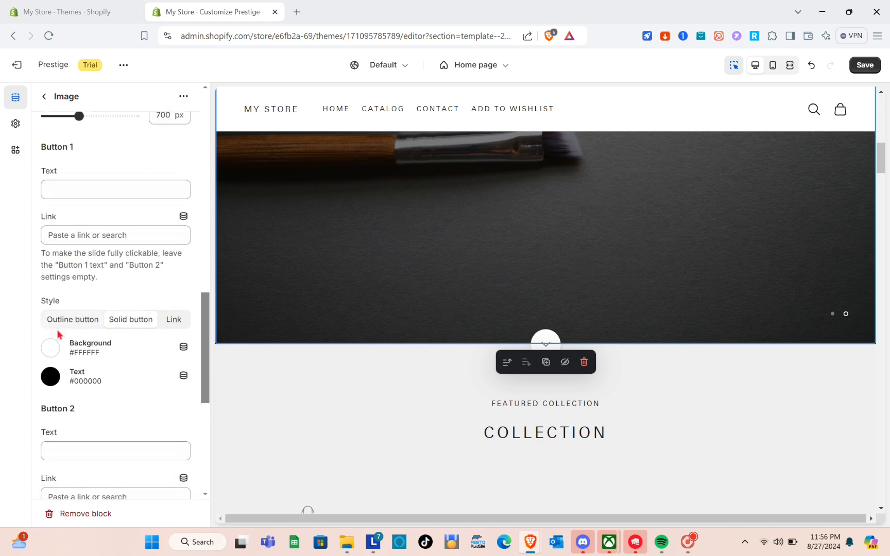
left_click(51, 349)
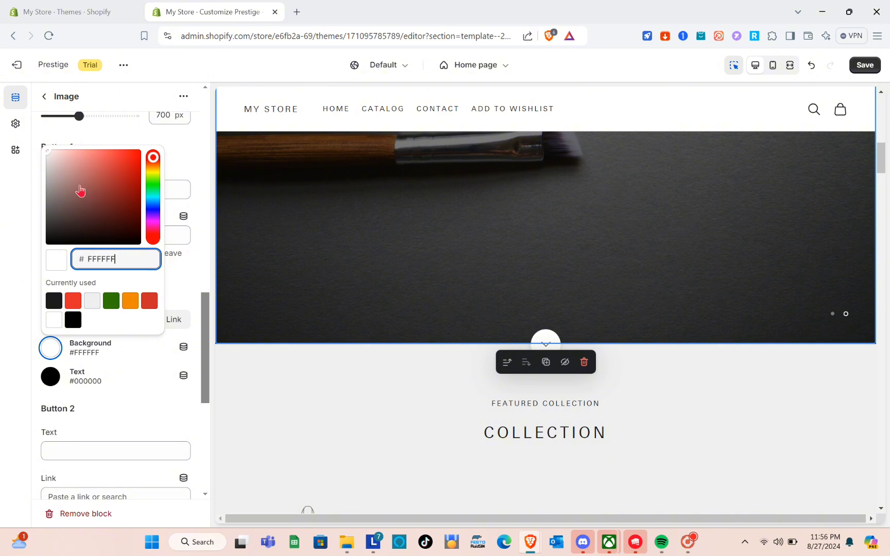
left_click(153, 168)
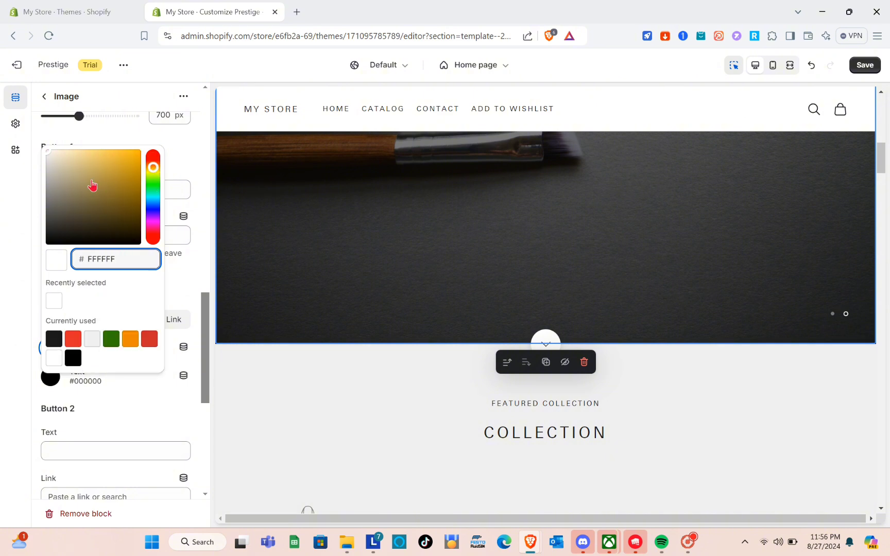
left_click(82, 161)
left_click(90, 167)
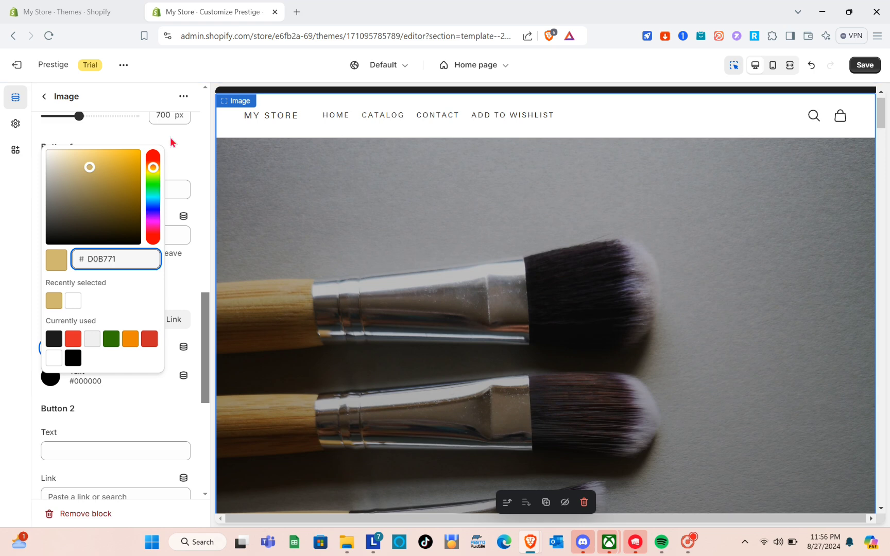
left_click(181, 151)
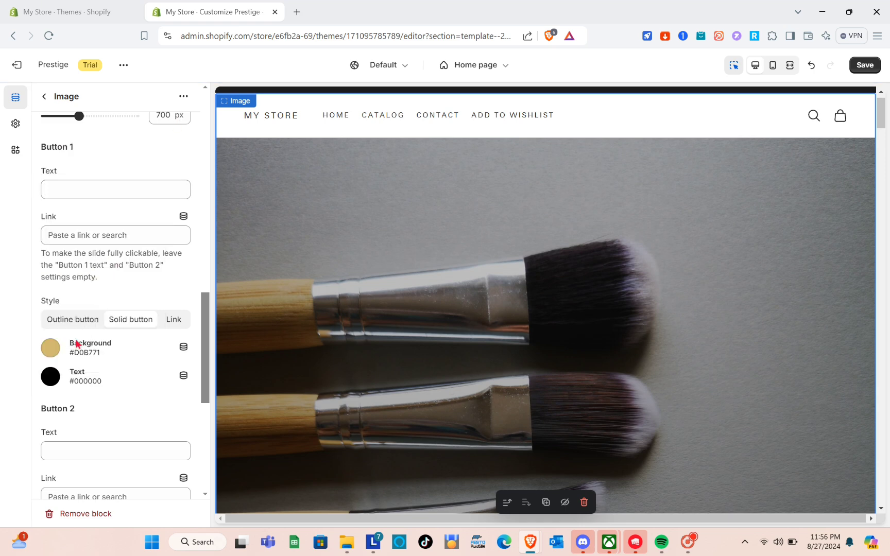
left_click(50, 383)
left_click(50, 383)
Step: Set Button 2's background color to the olive tone #818144
scroll(81, 407, "down", 2)
scroll(82, 406, "down", 5)
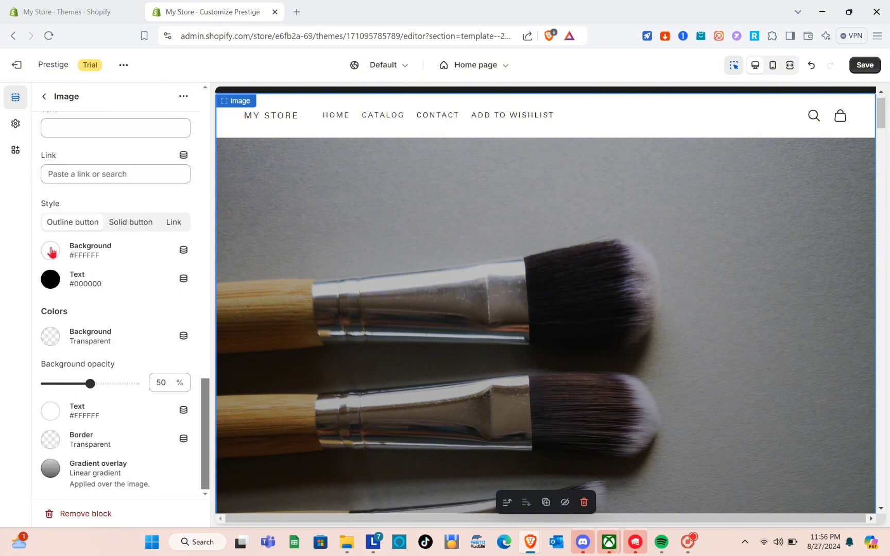
left_click(51, 251)
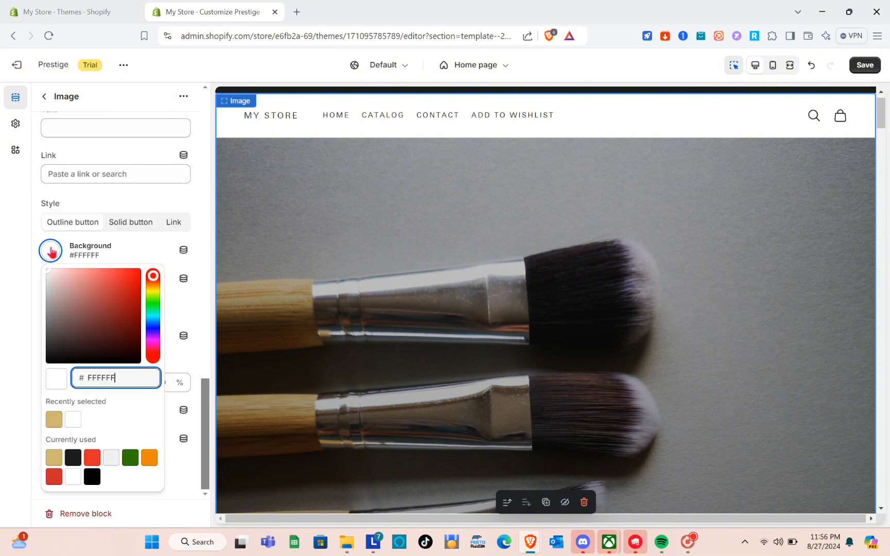
left_click(156, 290)
left_click(91, 315)
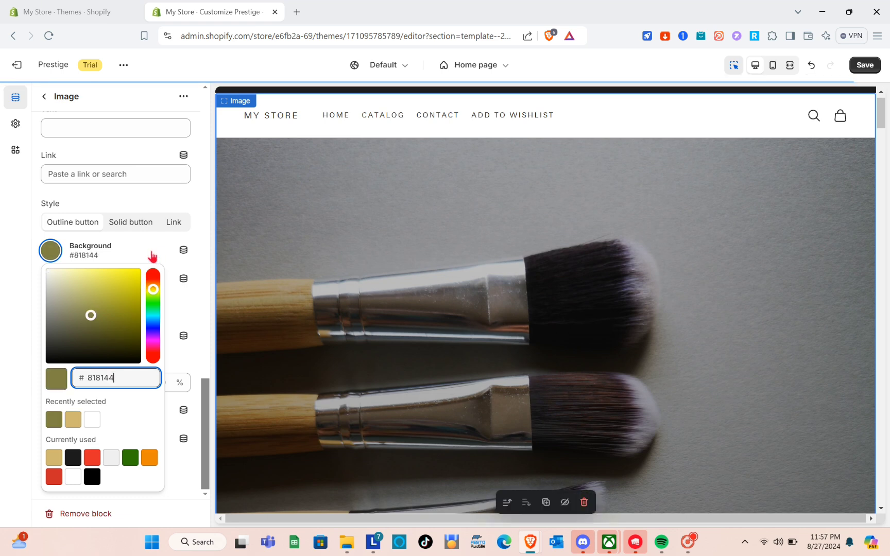
left_click(152, 257)
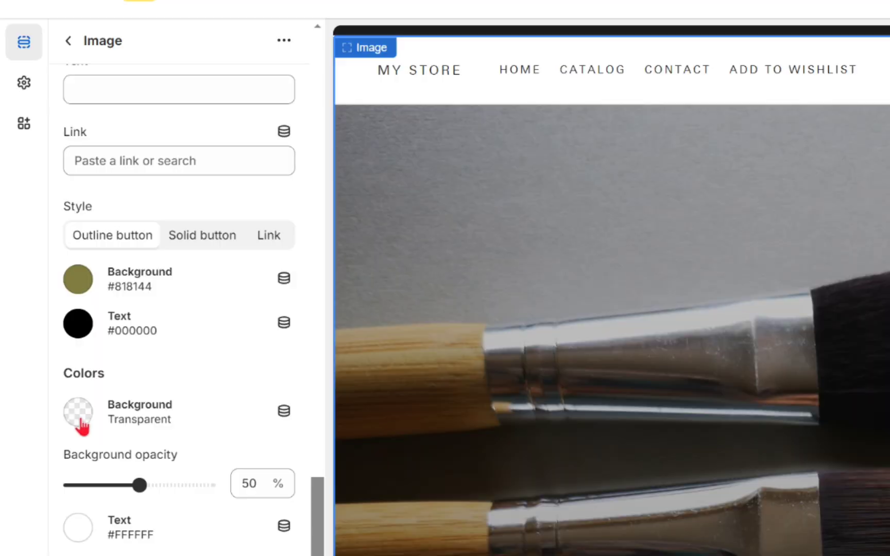
Step: Set the slide's content background color to #D0B771 and its border color to orange #ED8A00
left_click(81, 422)
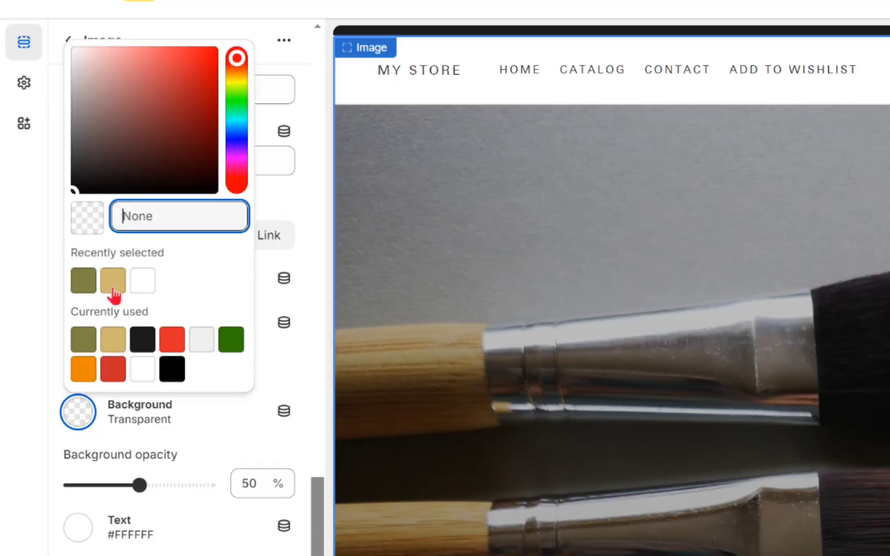
left_click(111, 283)
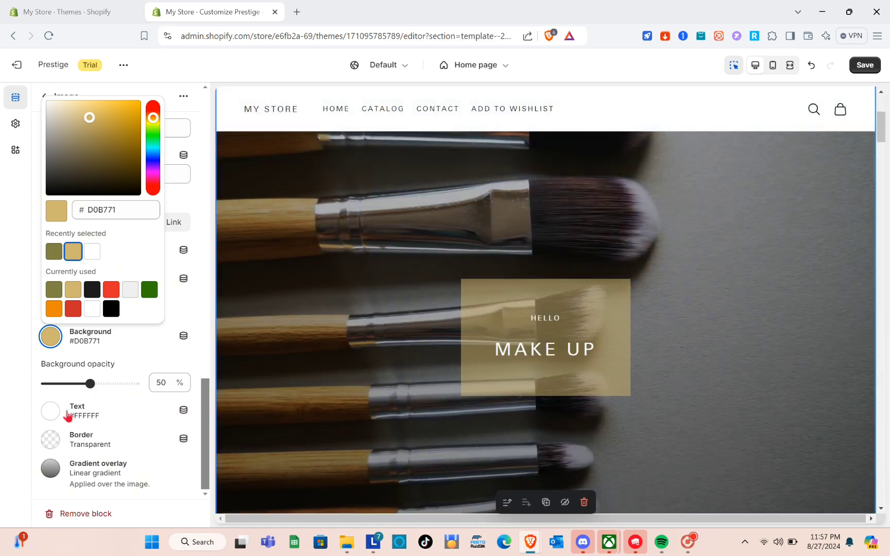
left_click(50, 412)
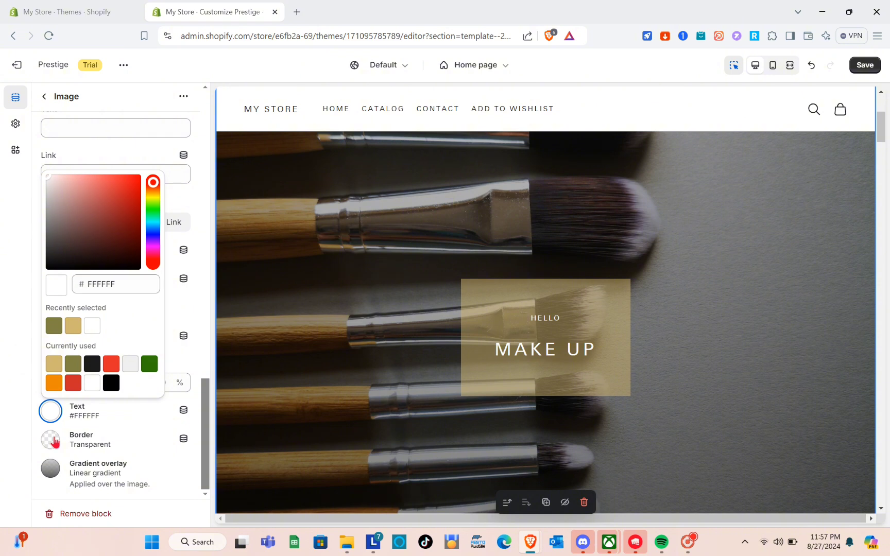
left_click(53, 441)
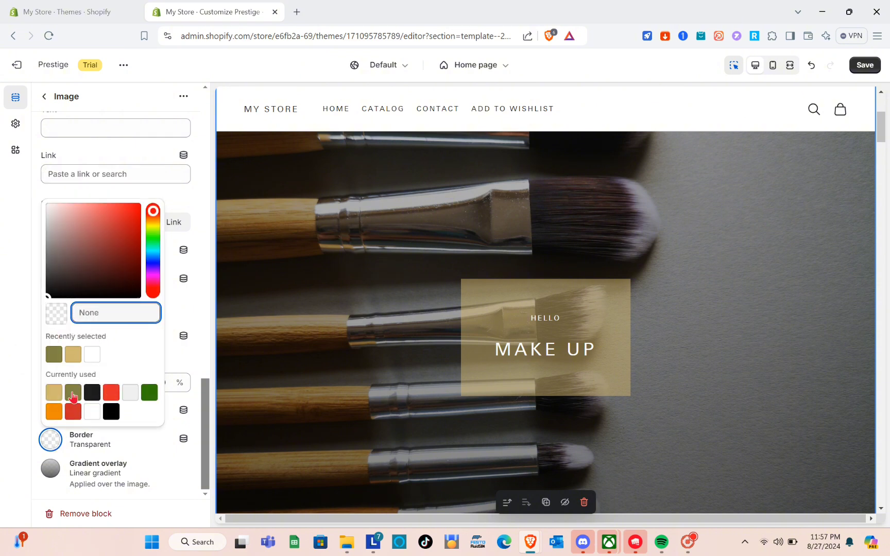
left_click(57, 411)
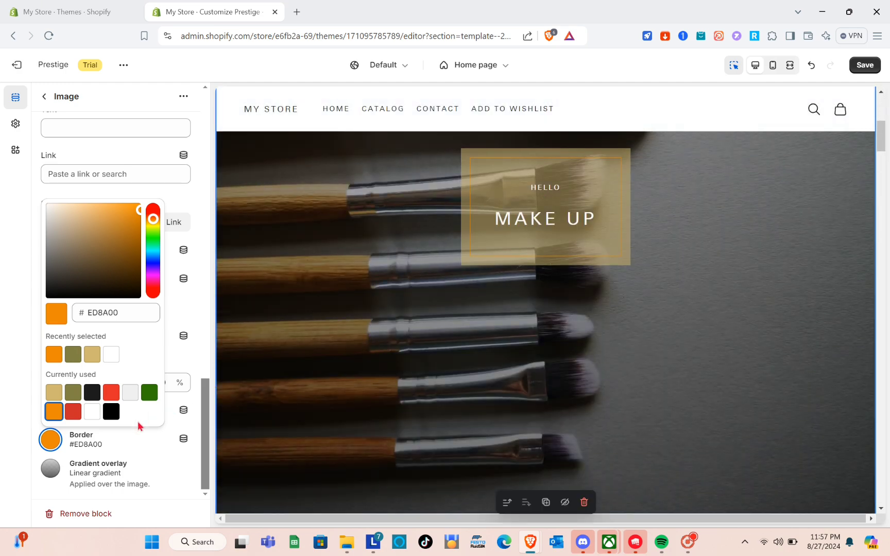
Step: Examine the slide's gradient overlay settings and its available overlay types
left_click(95, 470)
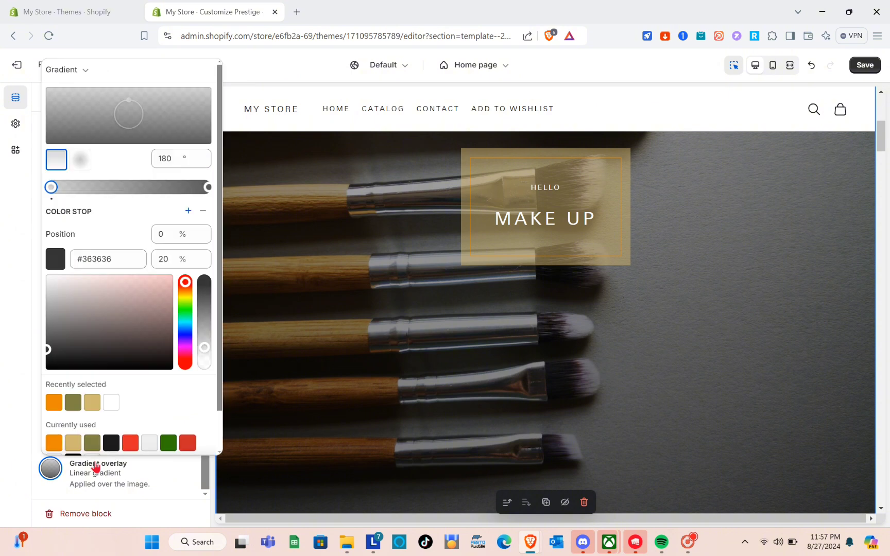
left_click(84, 71)
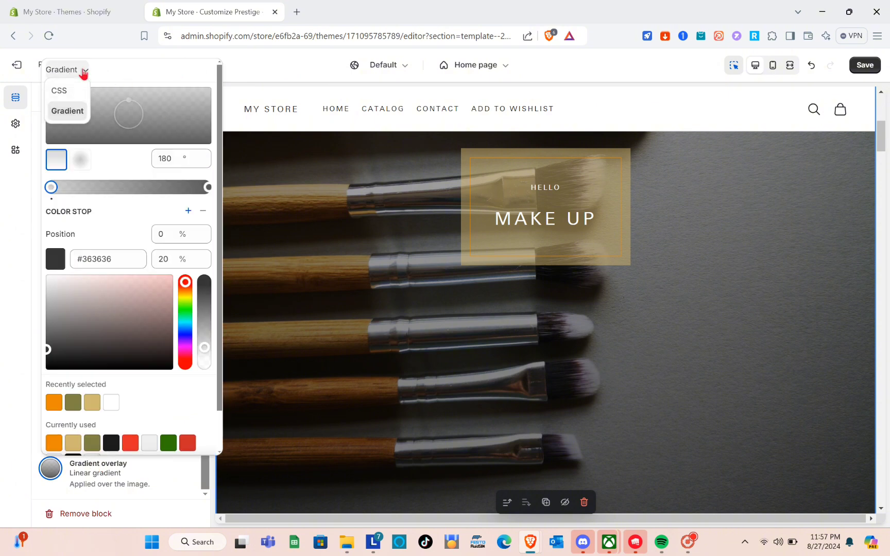
left_click(8, 408)
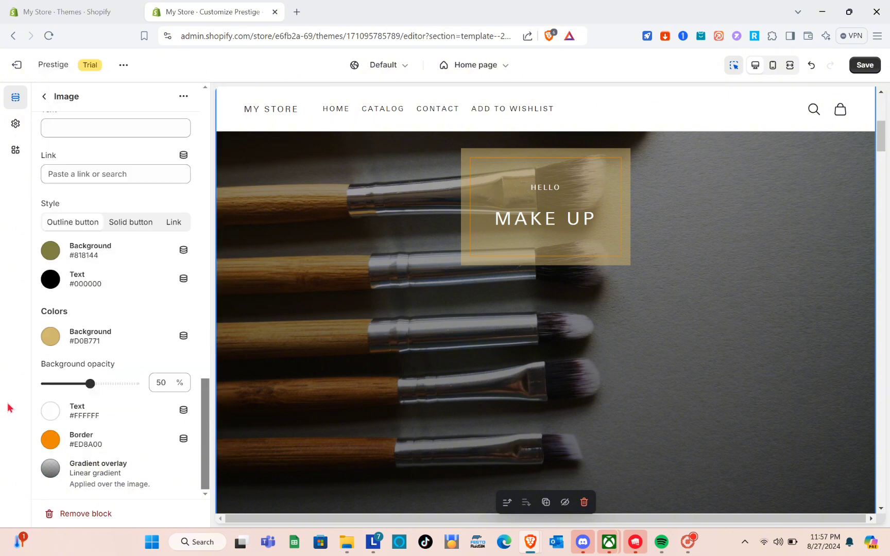
Step: Leave the slide's settings and review the MAKE UP slide and the featured collection beneath it in the preview
scroll(153, 335, "up", 15)
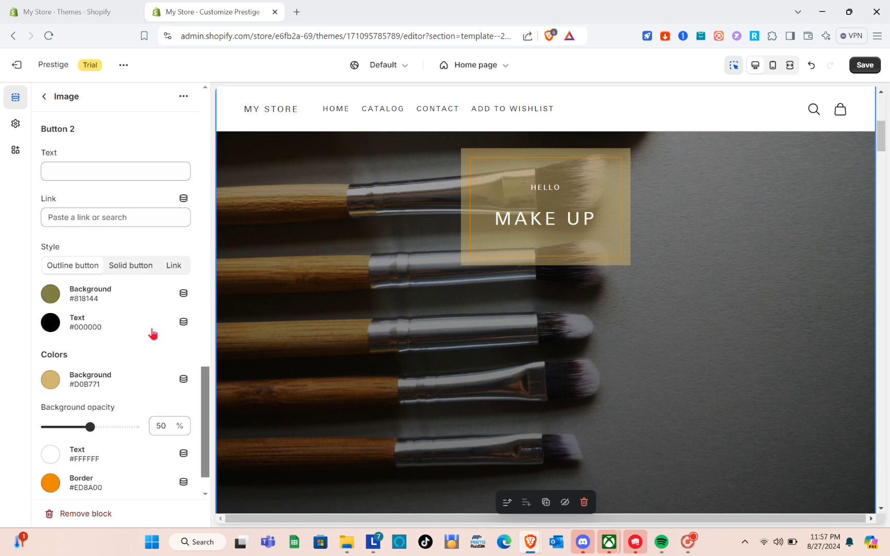
left_click(45, 98)
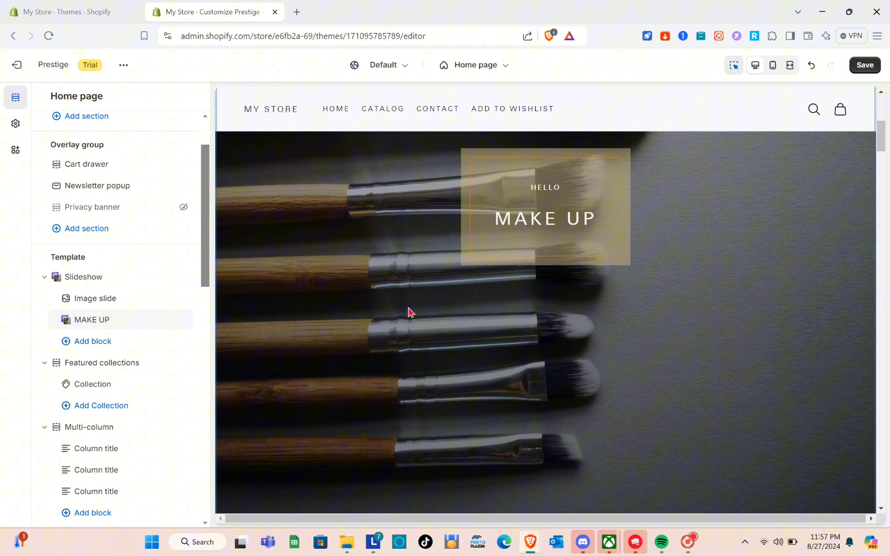
left_click(408, 312)
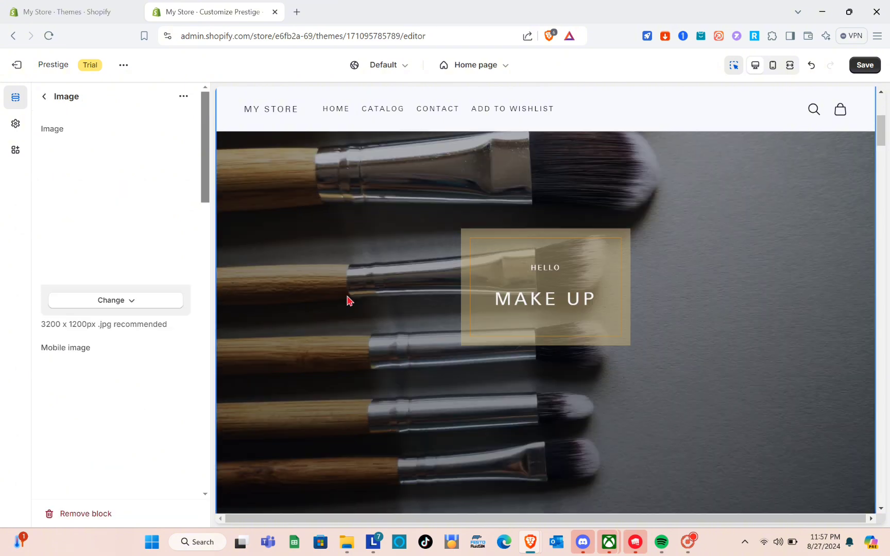
scroll(359, 212, "down", 6)
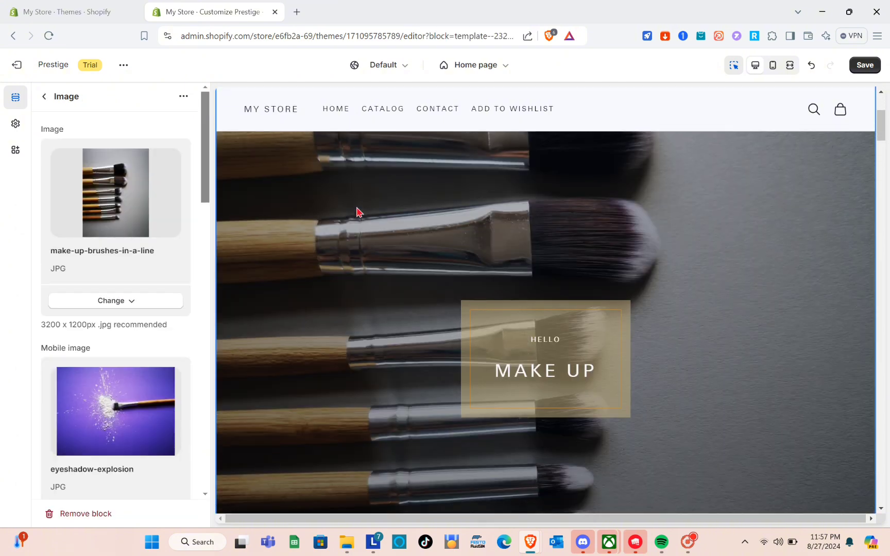
scroll(359, 212, "down", 3)
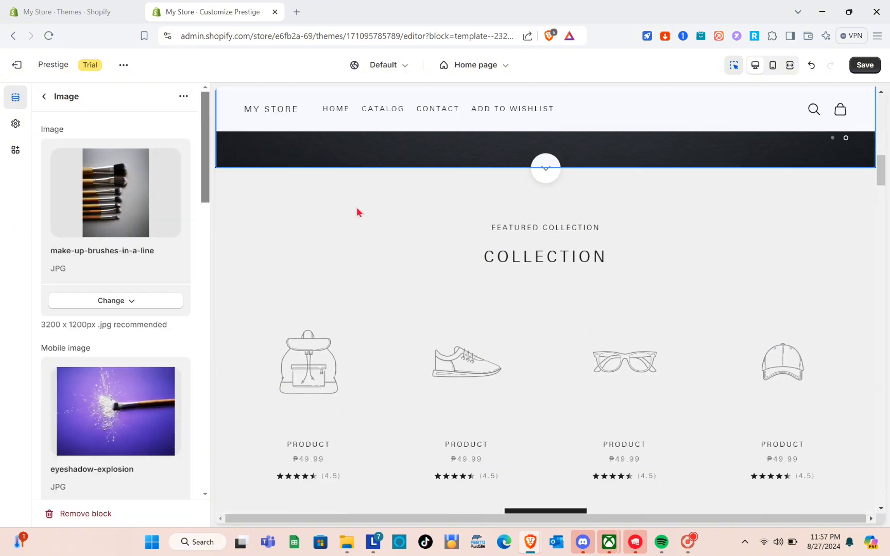
Step: Open the featured collection block's settings and look over the collection tiles further down the home page
left_click(412, 213)
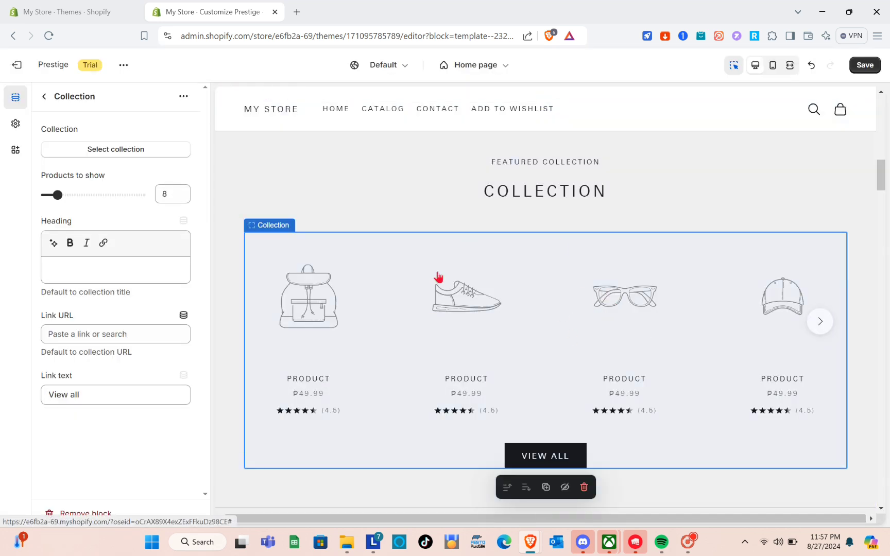
scroll(383, 284, "down", 5)
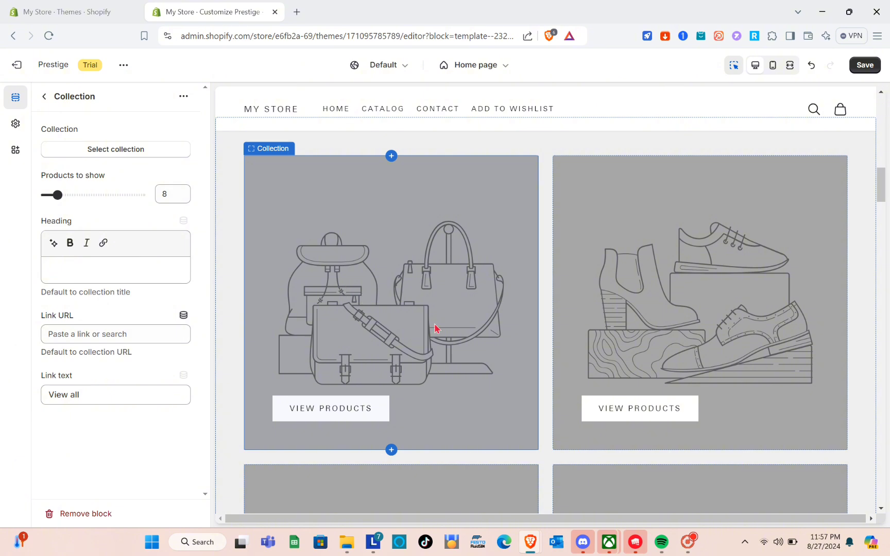
scroll(435, 328, "up", 2)
scroll(435, 328, "down", 3)
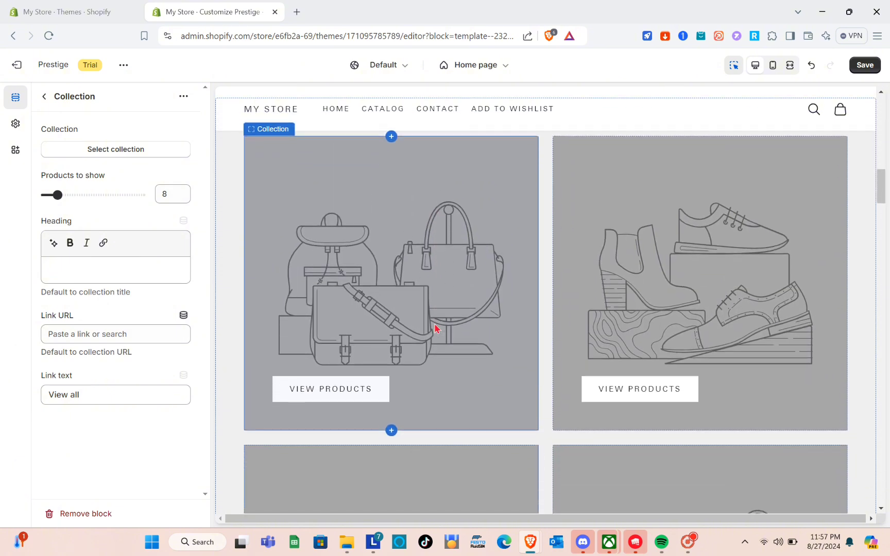
Step: Review the home page's collection tiles, featured collection products and multi-column section in the preview
scroll(435, 328, "down", 5)
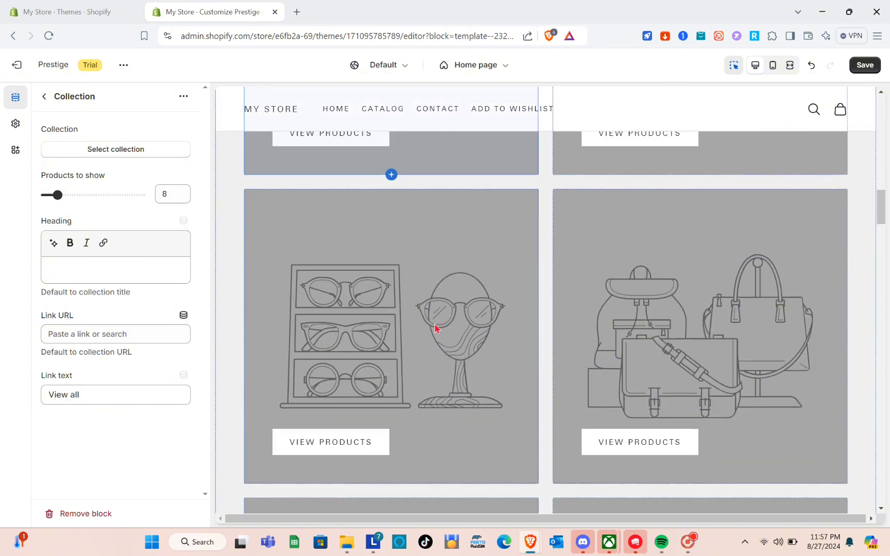
scroll(435, 328, "up", 10)
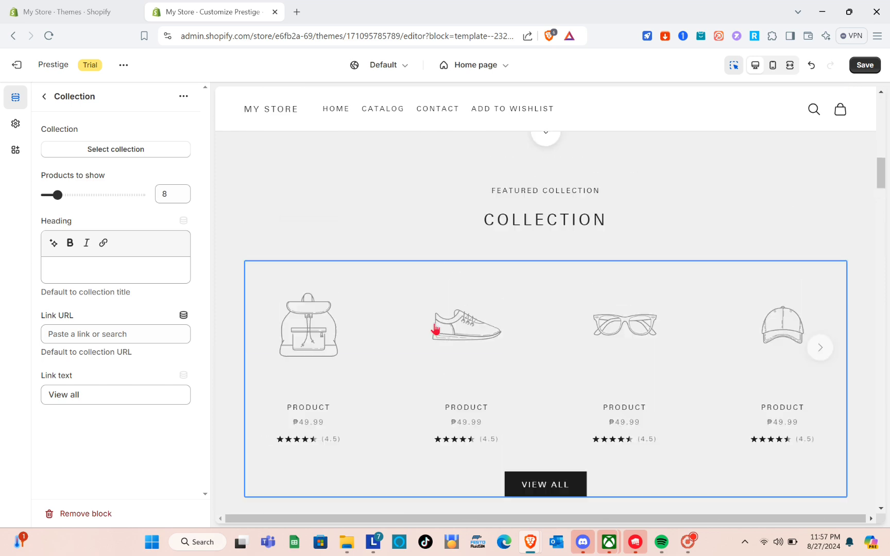
scroll(435, 328, "up", 2)
scroll(435, 327, "down", 3)
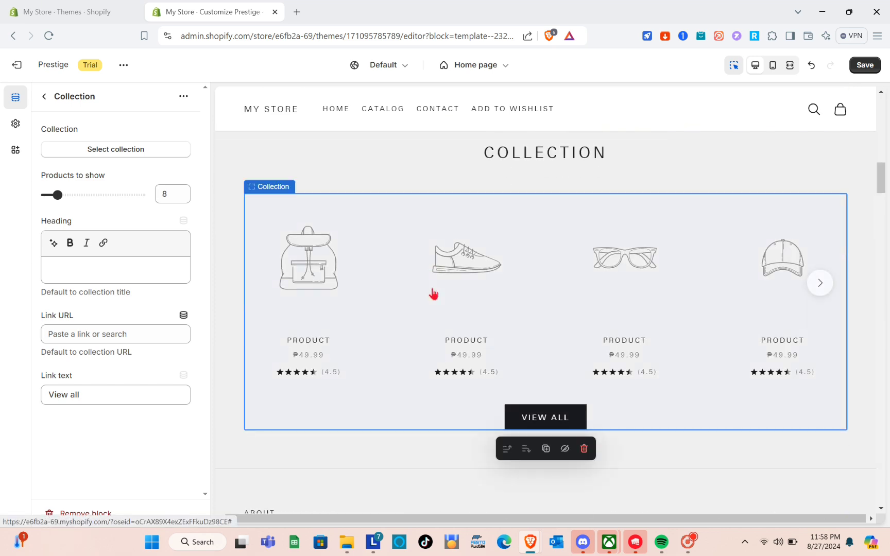
scroll(433, 292, "up", 10)
scroll(433, 292, "down", 13)
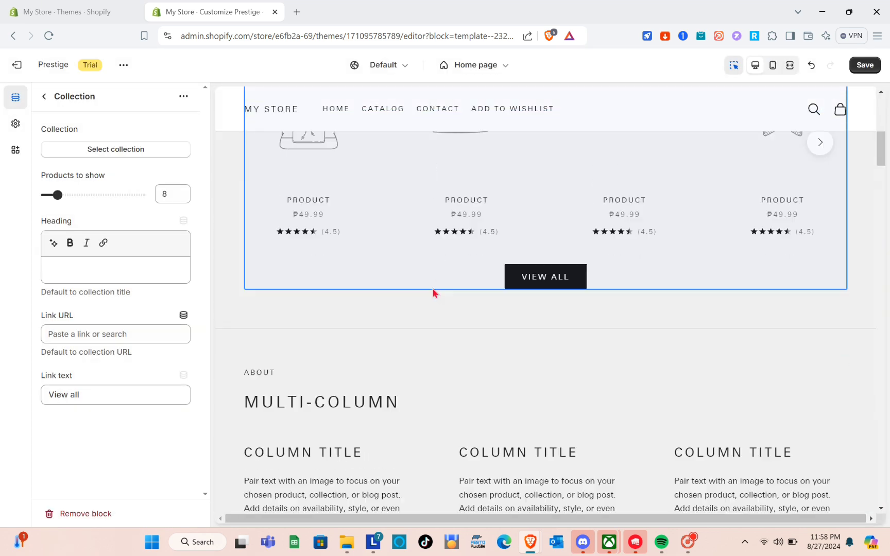
scroll(433, 294, "down", 3)
scroll(470, 294, "up", 2)
scroll(467, 219, "up", 2)
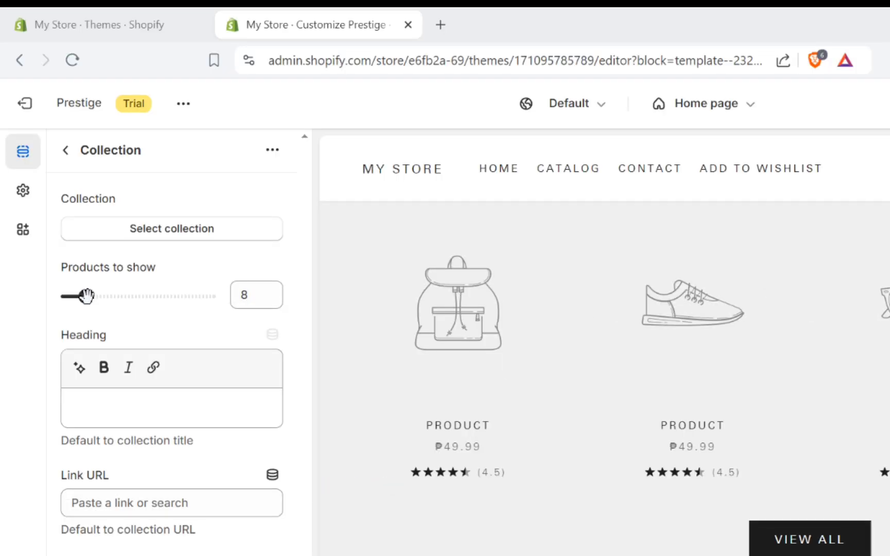
Step: Set the featured collection's number of products to show to 5
left_click_drag(57, 194, 71, 195)
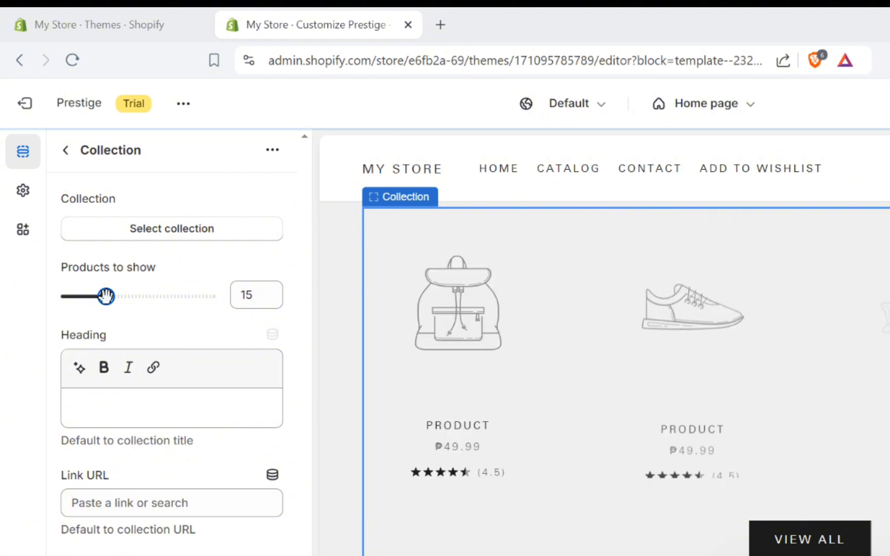
left_click_drag(105, 297, 68, 296)
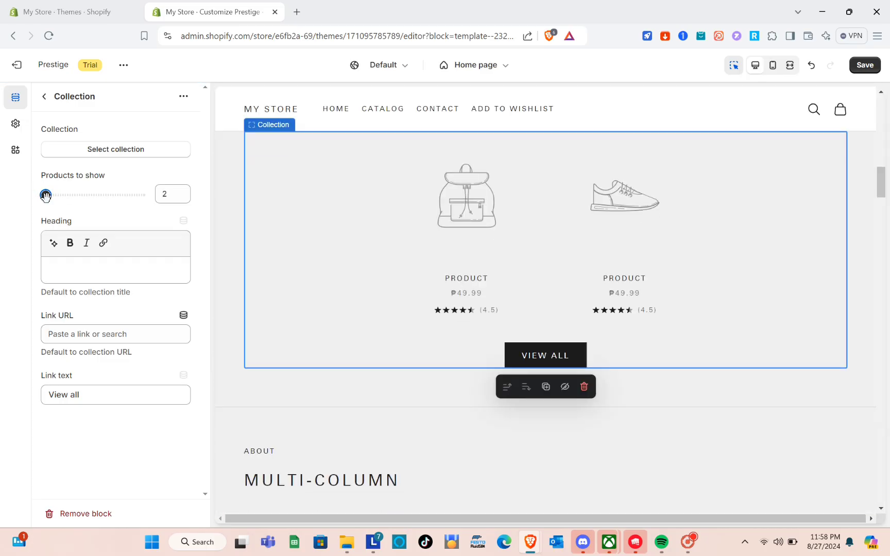
left_click_drag(46, 196, 51, 196)
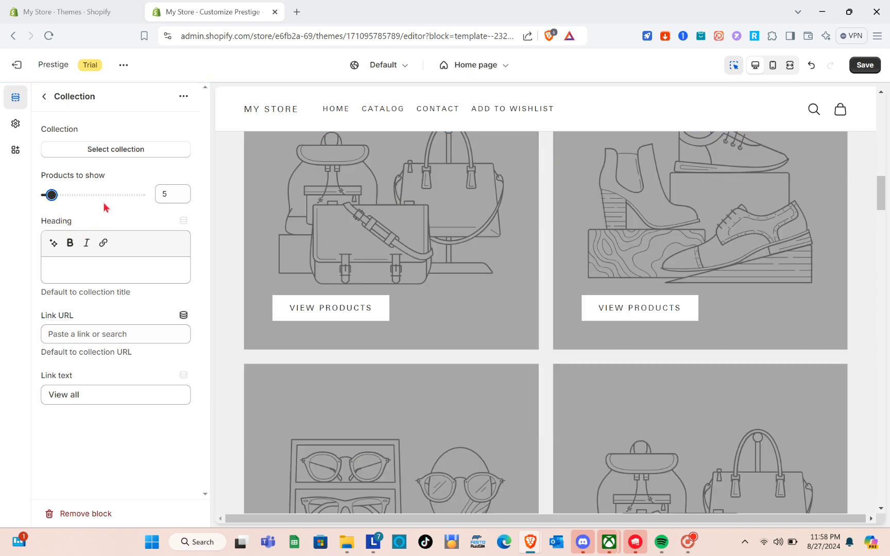
Step: Give the featured collection the heading MAKE UP, check its link options, and leave the block's settings
left_click(85, 268)
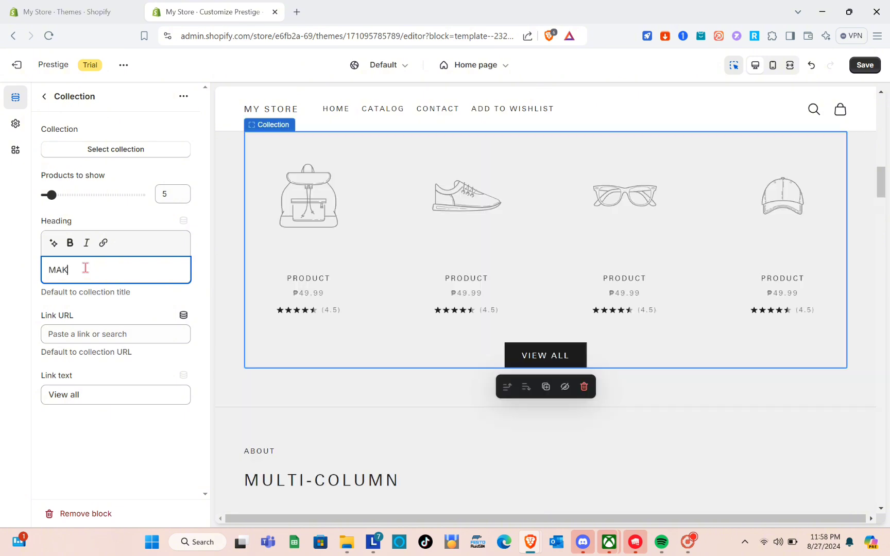
left_click(109, 335)
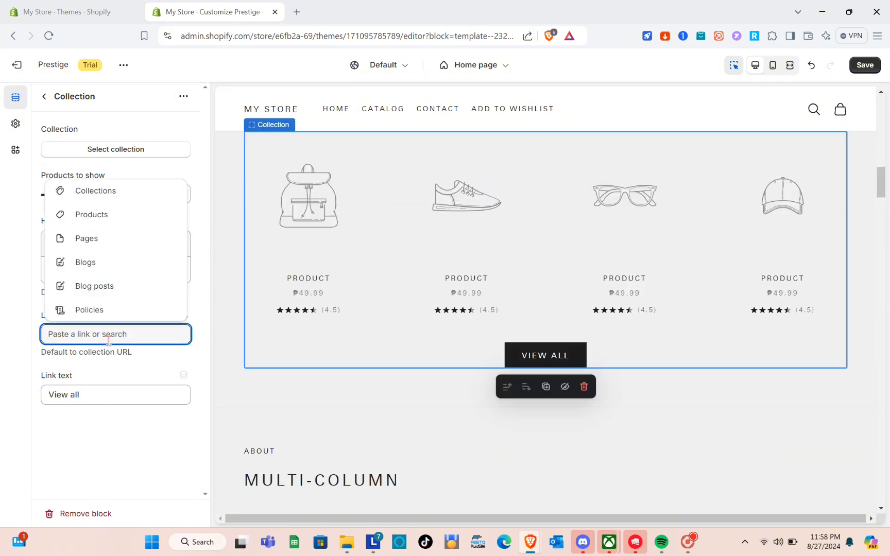
left_click(88, 397)
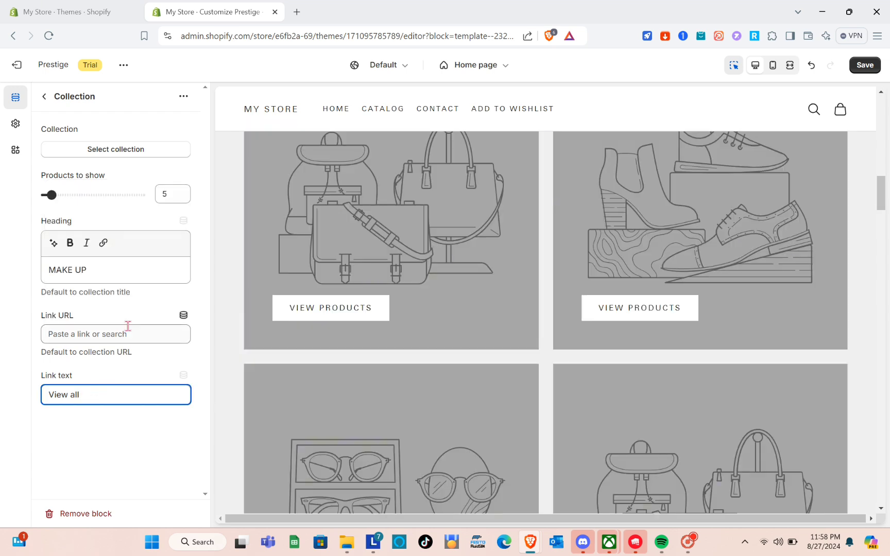
left_click(49, 98)
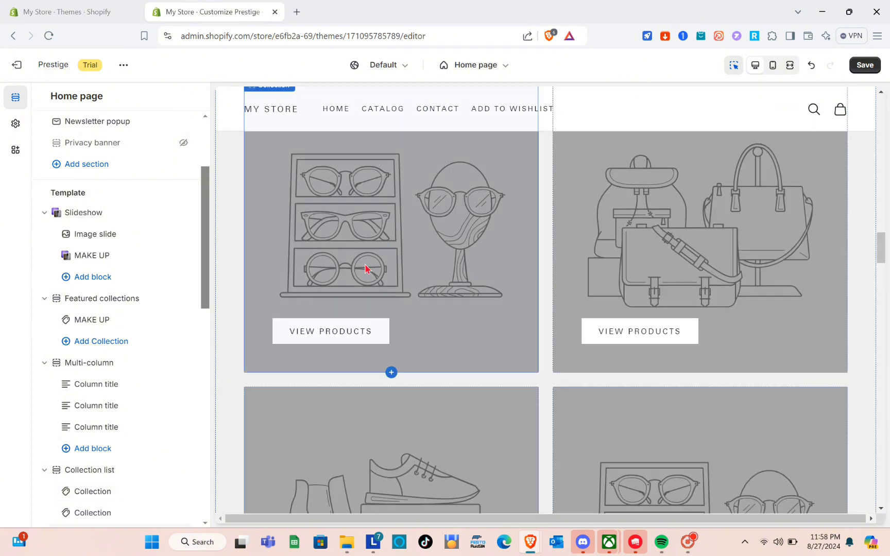
Step: Open the Default product template and examine the product page from its image gallery and description to the purchase options
scroll(462, 257, "up", 20)
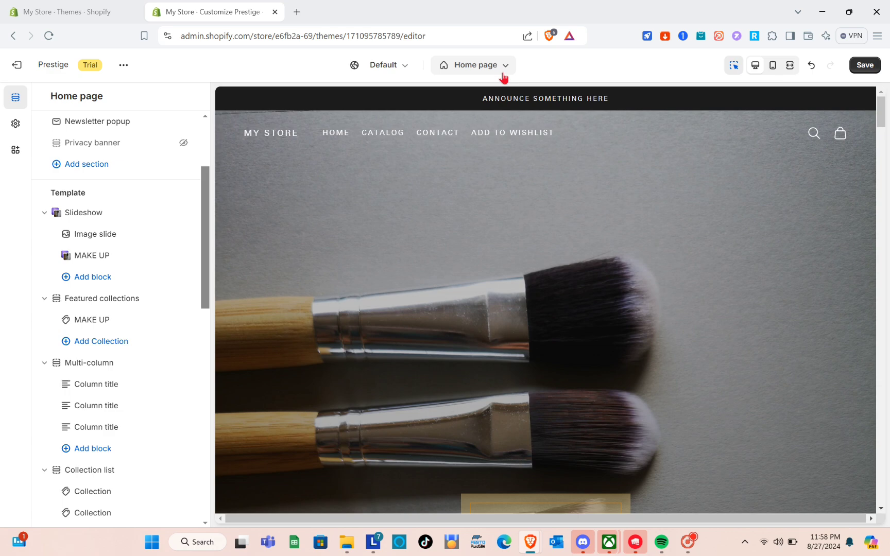
left_click(528, 111)
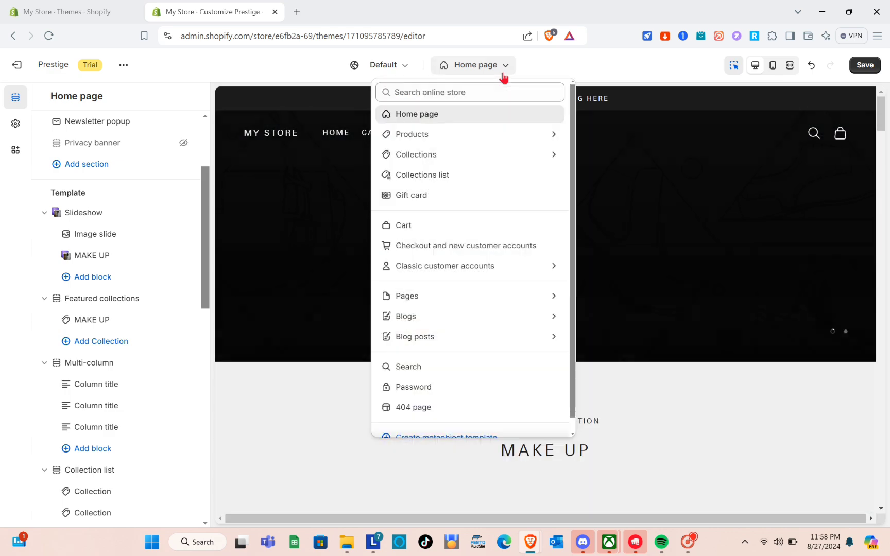
left_click(426, 135)
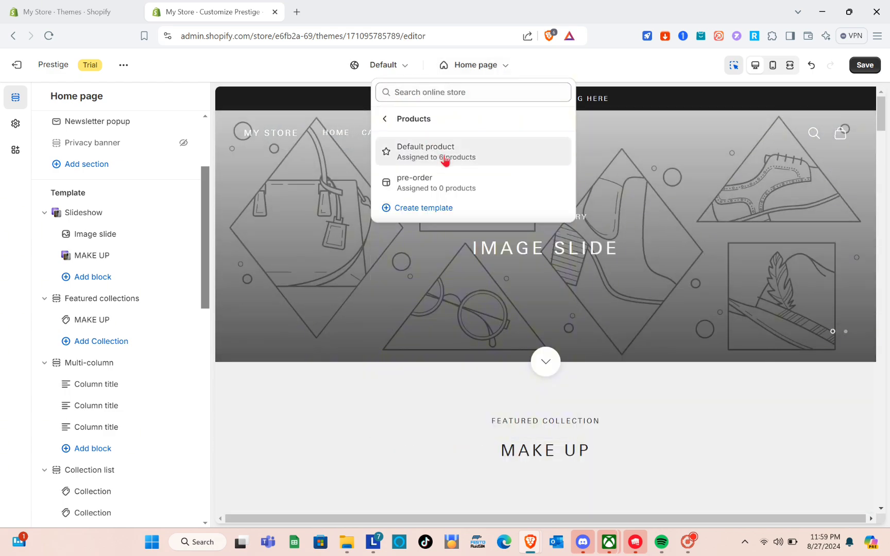
left_click(445, 160)
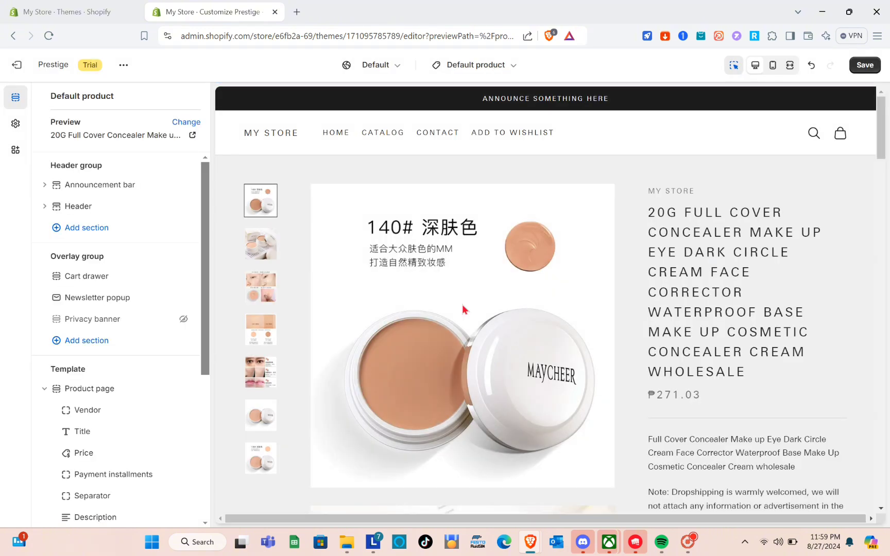
scroll(462, 309, "down", 10)
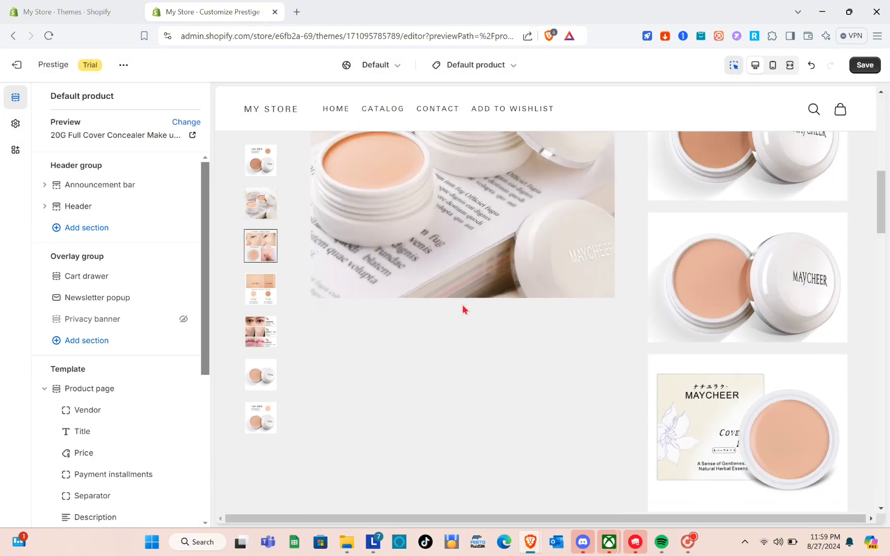
scroll(462, 309, "down", 5)
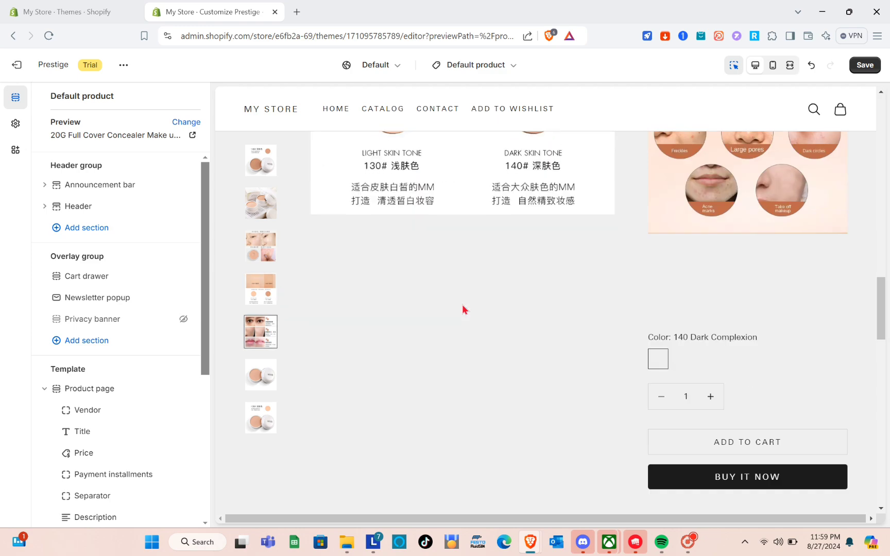
scroll(463, 309, "down", 5)
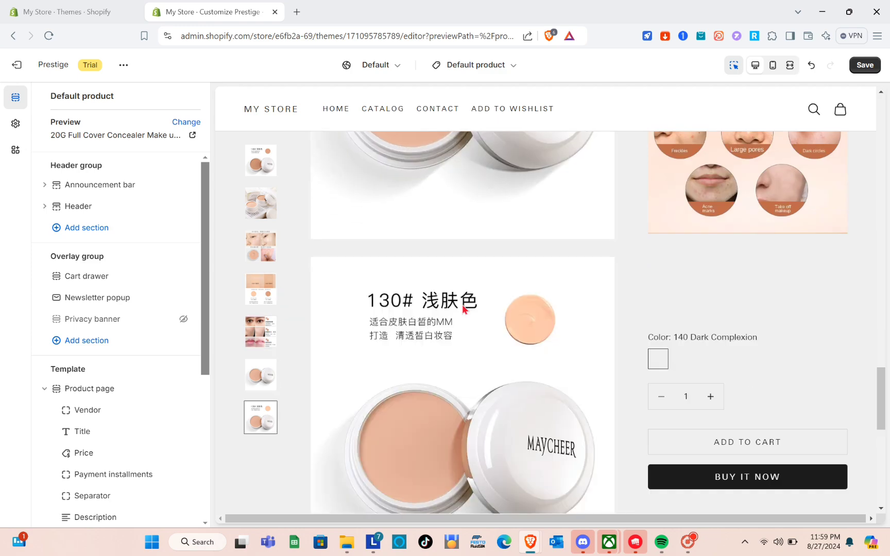
scroll(462, 309, "down", 5)
scroll(461, 304, "up", 8)
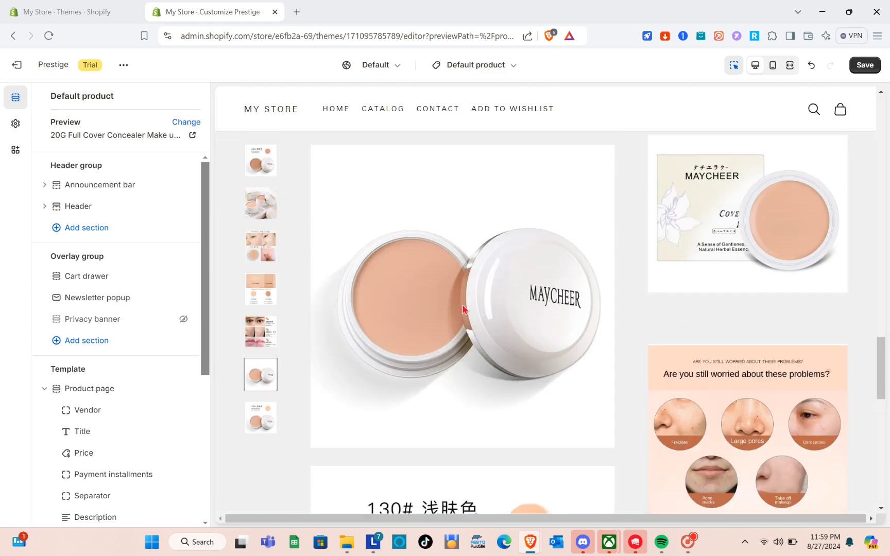
scroll(461, 305, "up", 5)
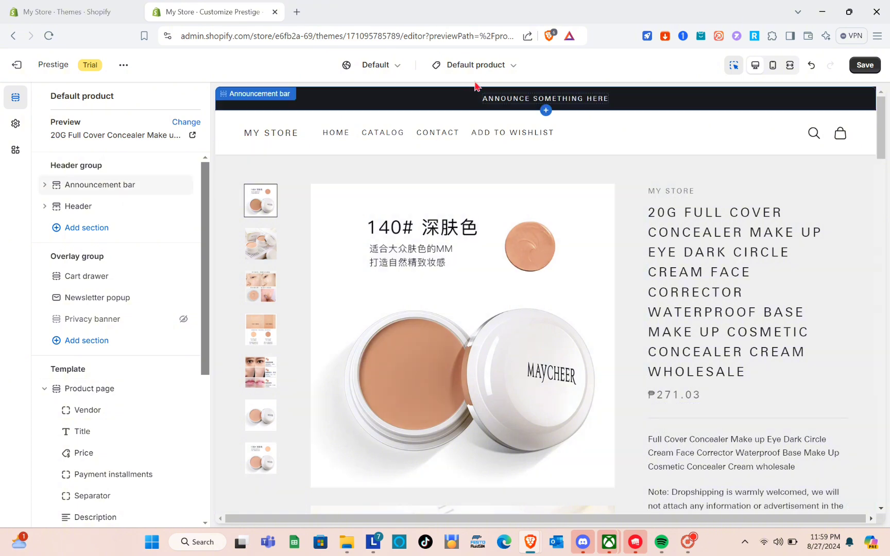
Step: Open the Default collection template and examine its product grid, filters and Collection page section settings
left_click(510, 69)
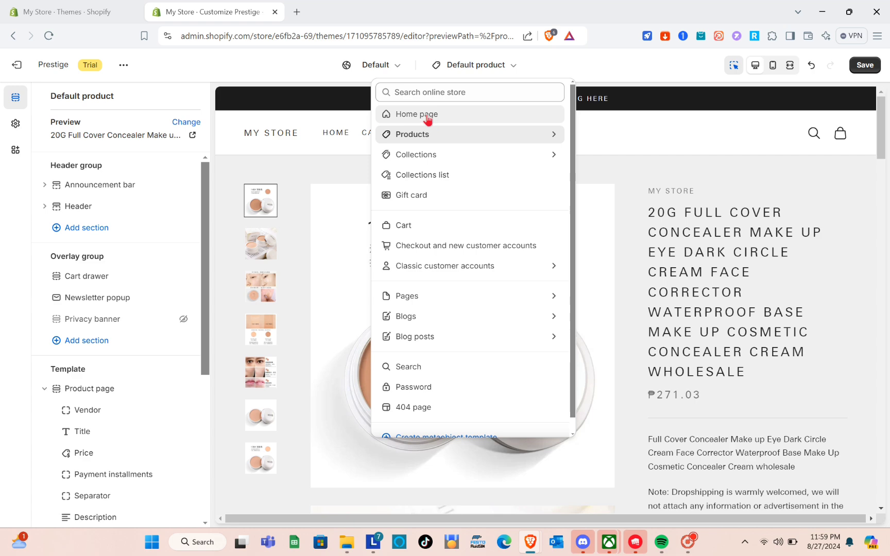
left_click(424, 155)
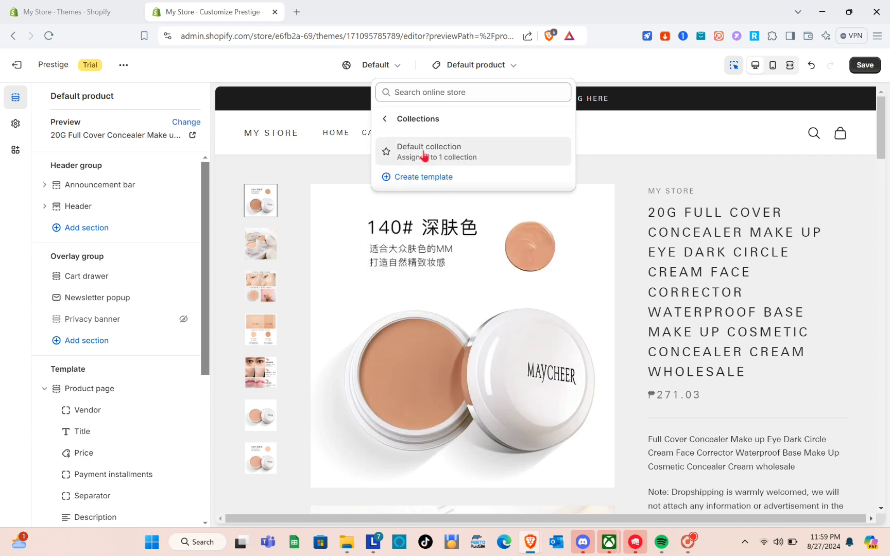
left_click(457, 159)
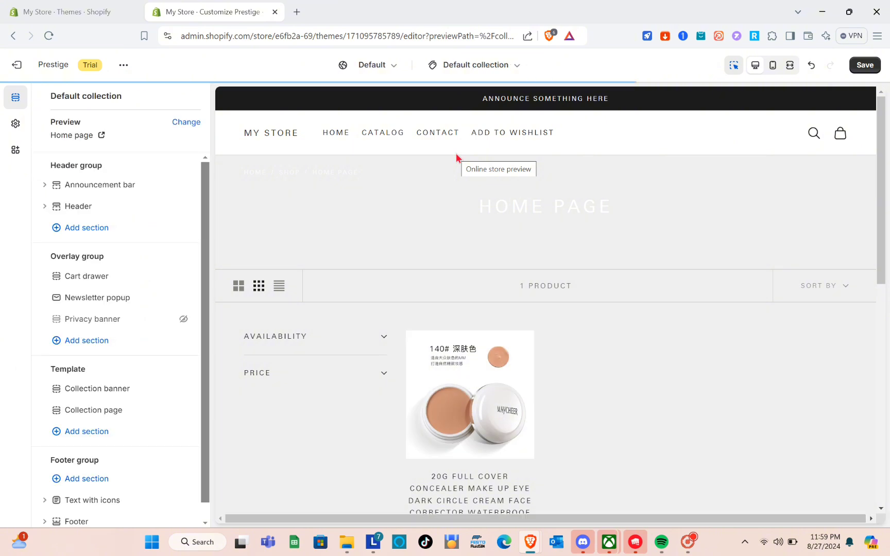
scroll(512, 376, "down", 5)
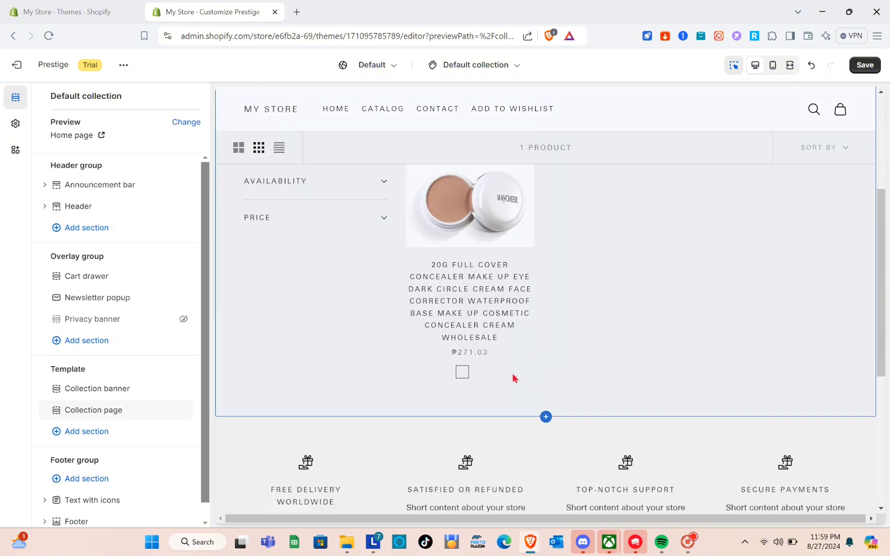
scroll(514, 378, "up", 3)
scroll(514, 377, "up", 1)
scroll(513, 378, "down", 2)
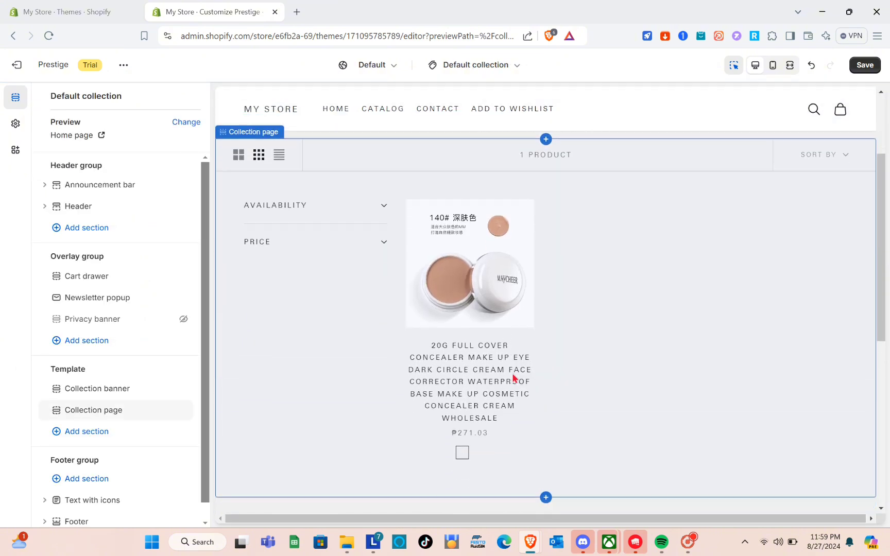
scroll(514, 377, "up", 2)
scroll(513, 378, "up", 1)
scroll(514, 378, "down", 1)
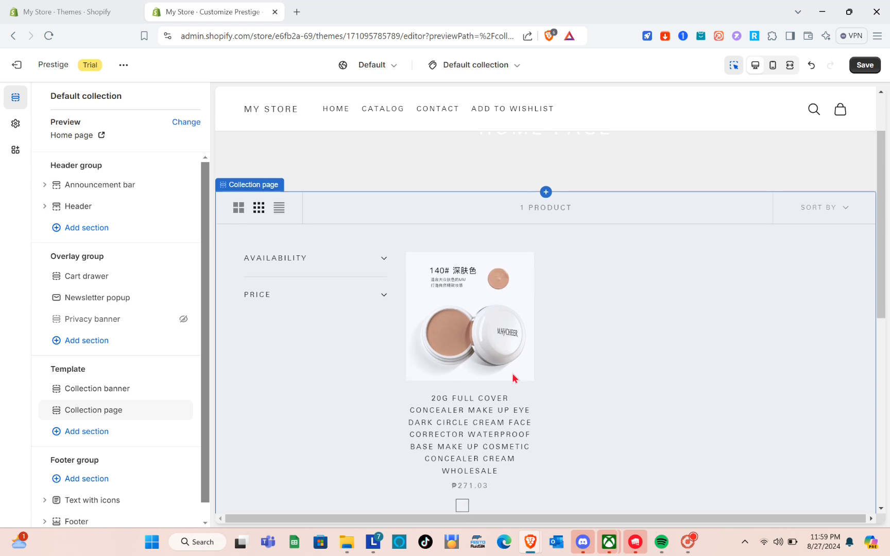
scroll(512, 379, "down", 1)
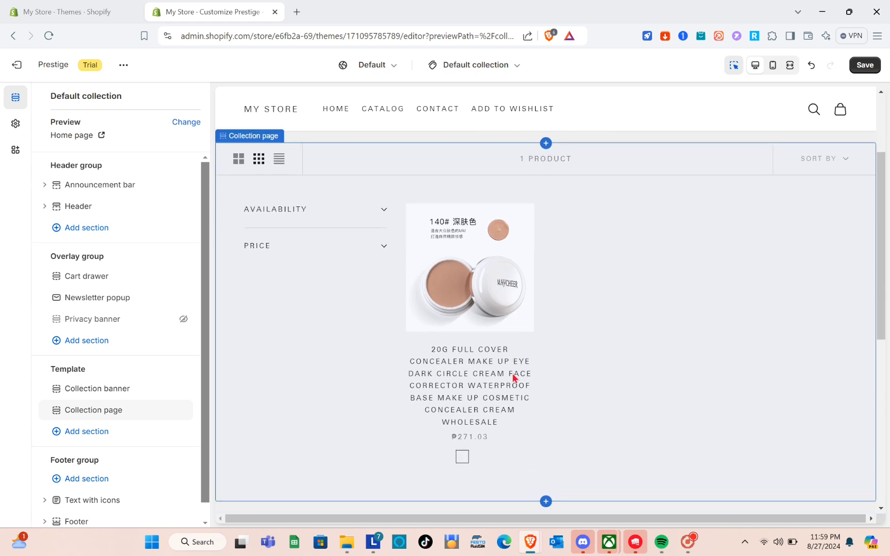
scroll(513, 378, "up", 2)
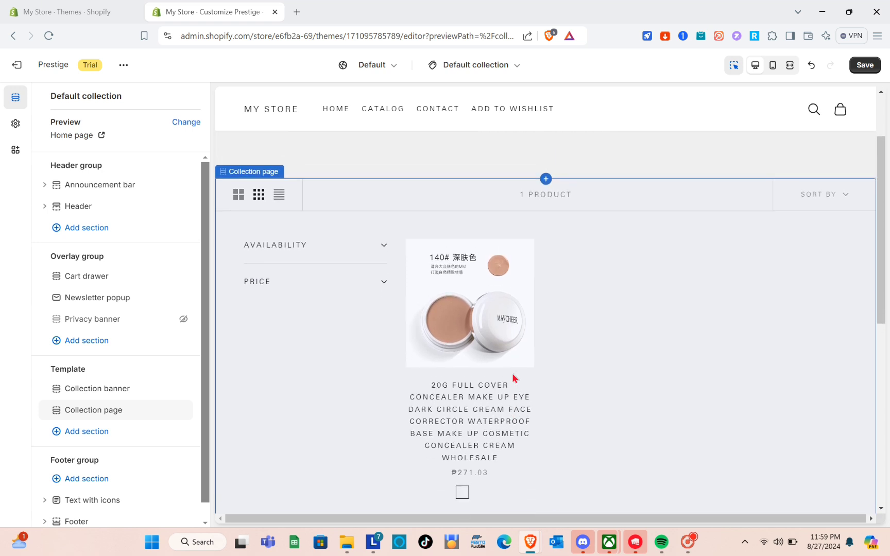
left_click(576, 346)
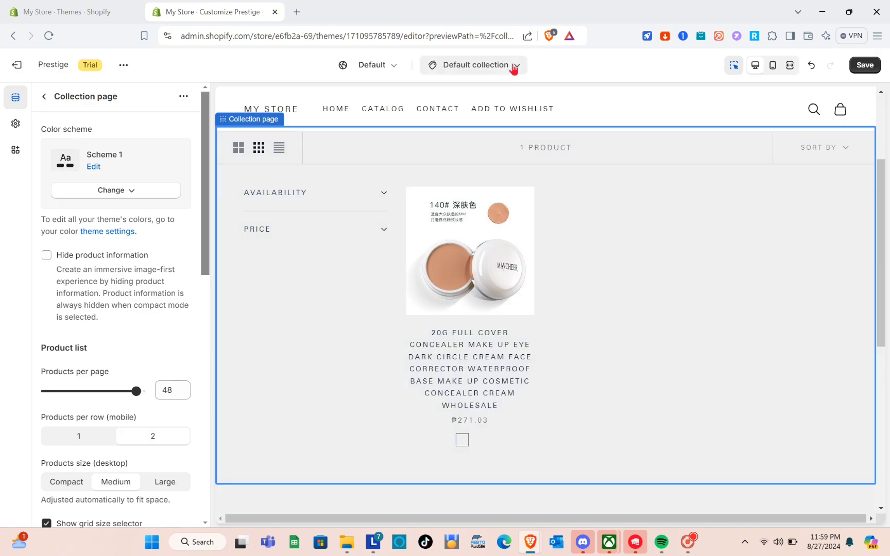
Step: Return to the Home page template and open the first collection tile of the collection list for editing
left_click(513, 69)
left_click(436, 116)
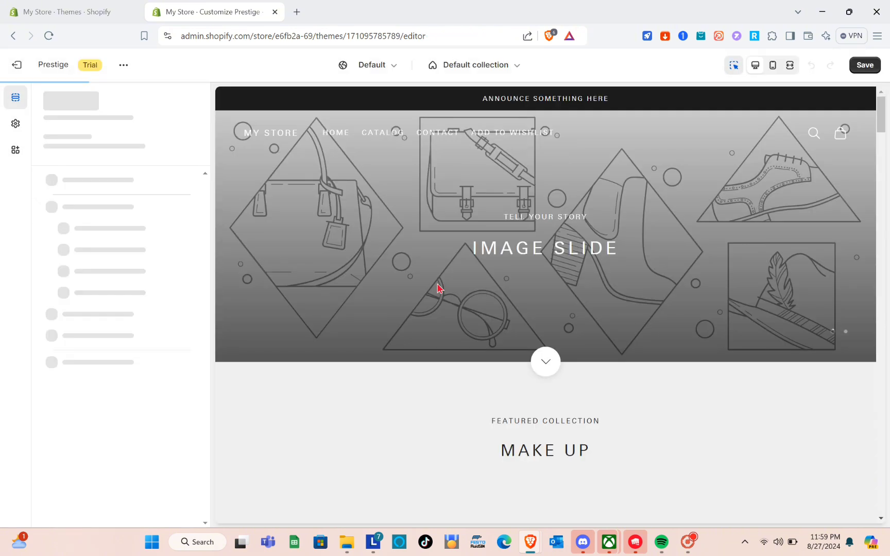
scroll(438, 288, "down", 8)
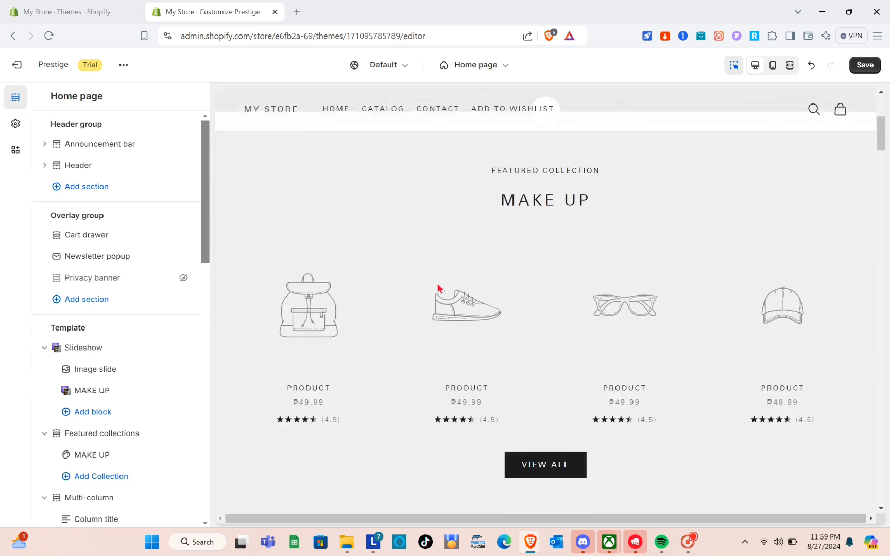
scroll(438, 289, "down", 10)
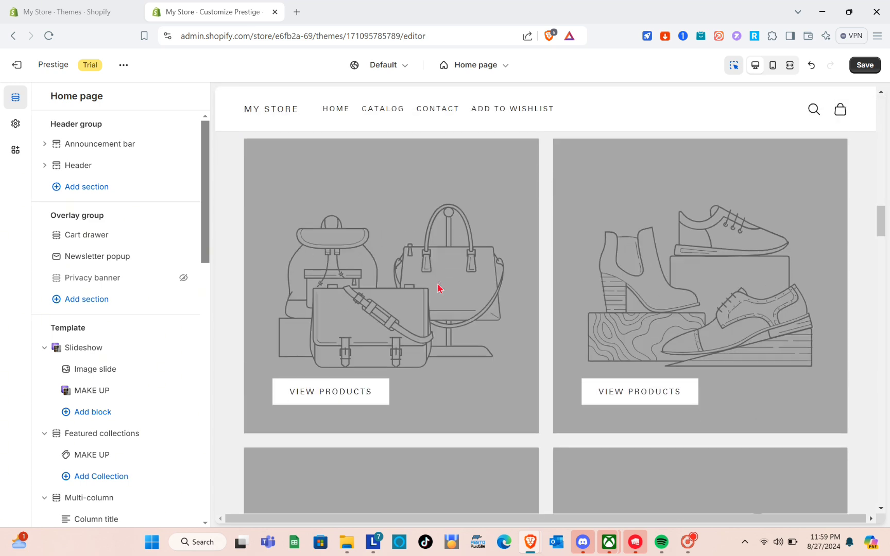
scroll(438, 288, "down", 2)
left_click(439, 288)
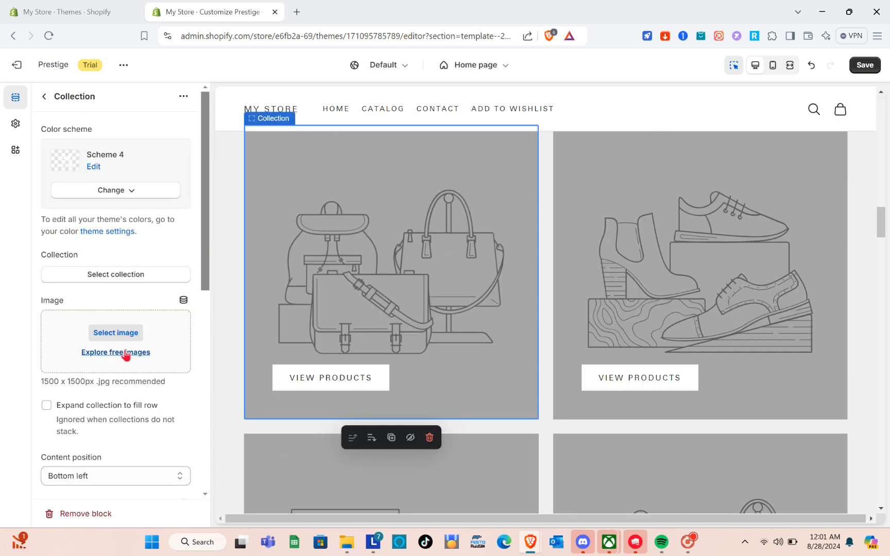
Step: Set the first collection tile's image to the library photo of a hand holding the dry and wet sponges
left_click(116, 333)
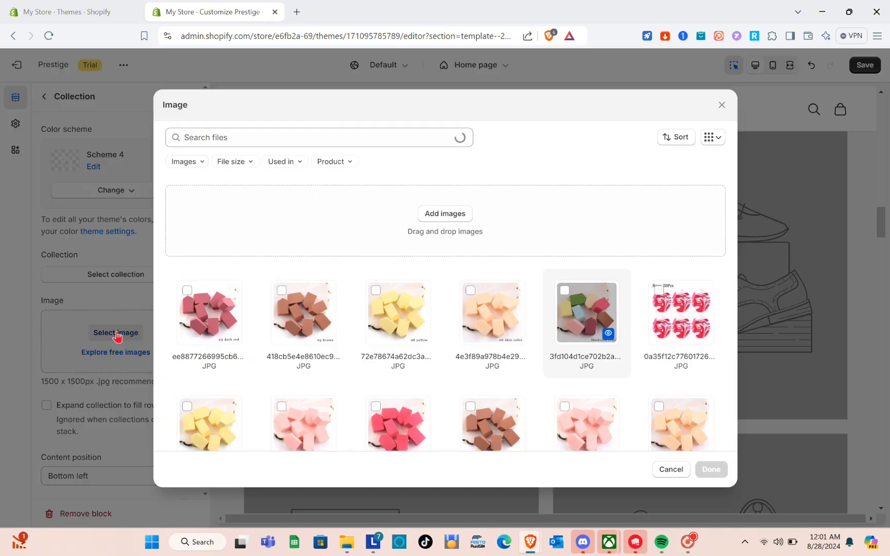
scroll(347, 335, "down", 5)
scroll(348, 335, "up", 5)
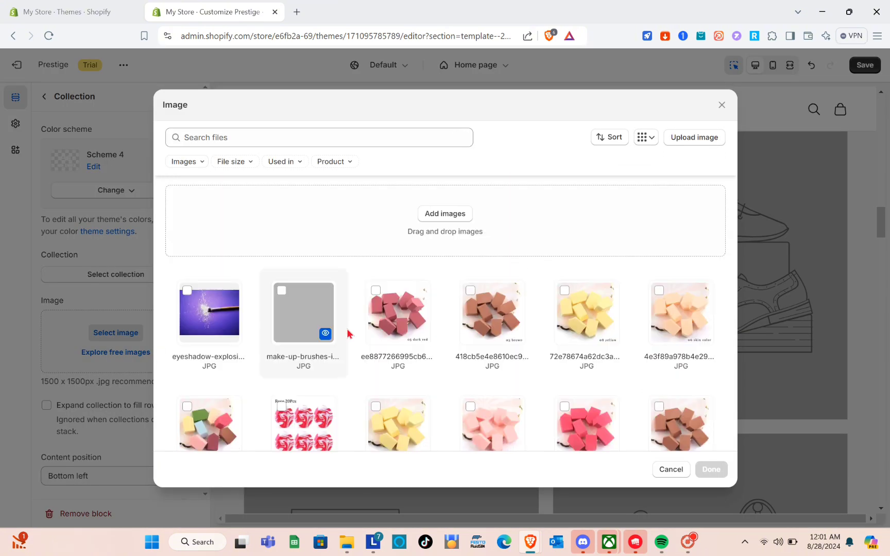
scroll(388, 398, "down", 10)
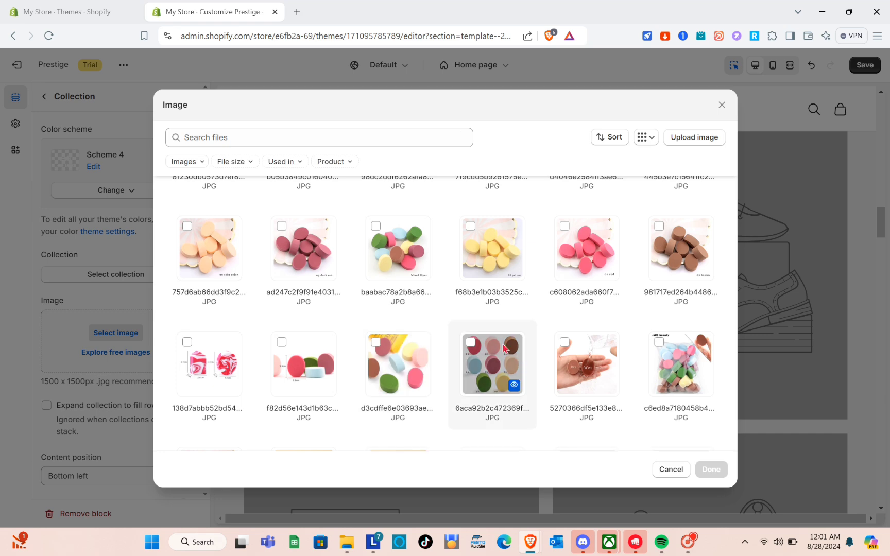
left_click(589, 373)
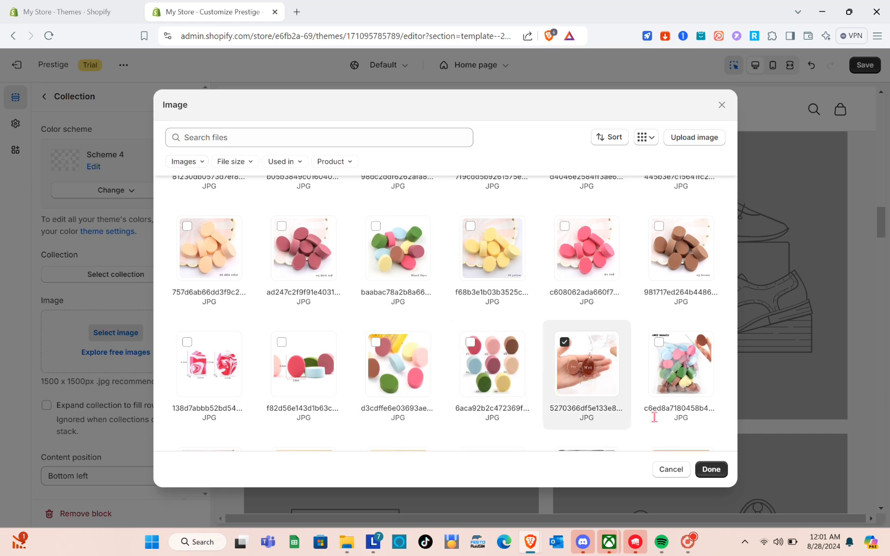
left_click(711, 471)
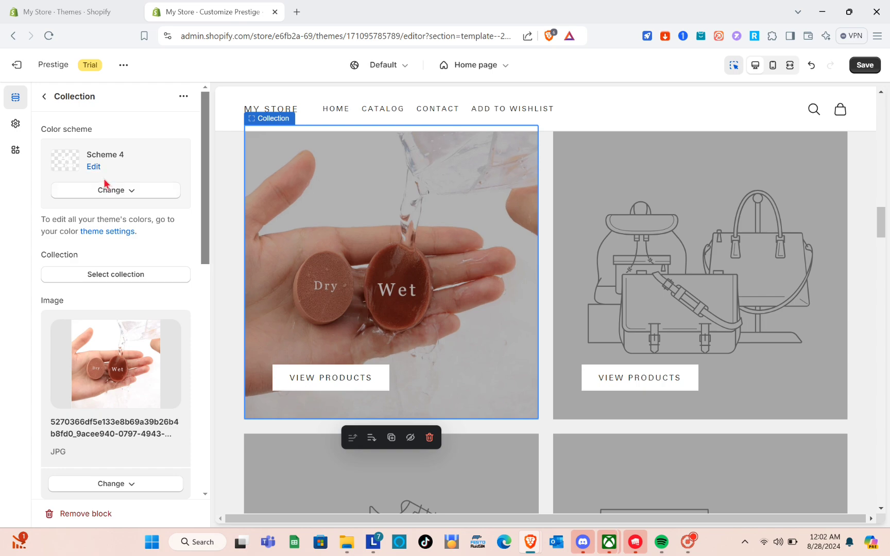
Step: Edit color Scheme 4 of the collection tile and set its general background color to #EC5555
left_click(110, 191)
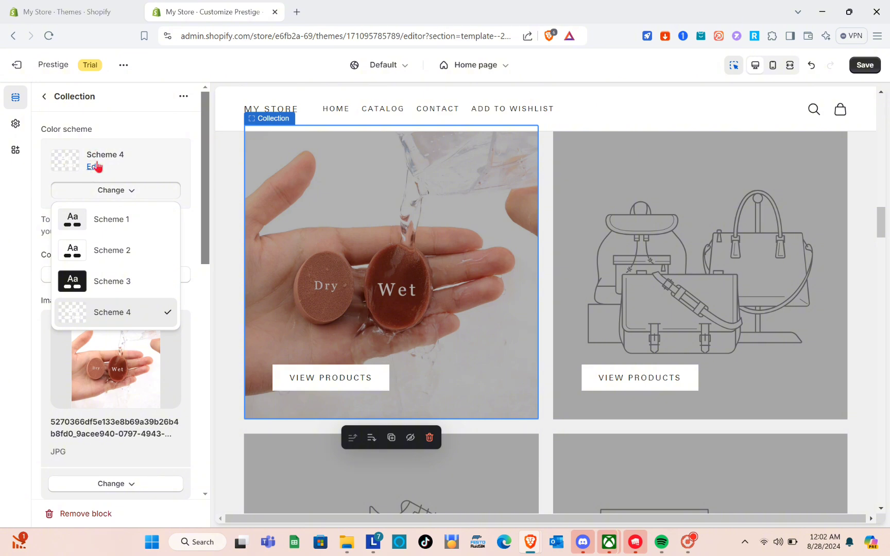
left_click(94, 167)
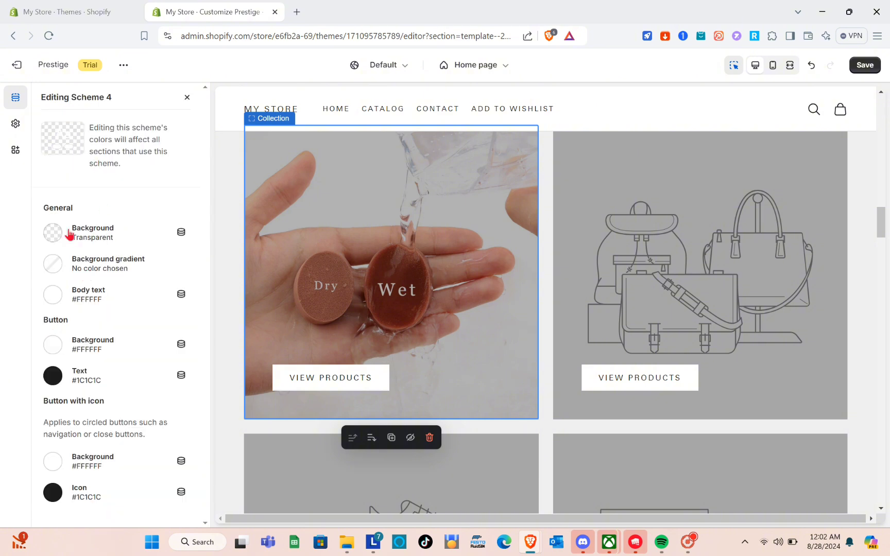
left_click(54, 233)
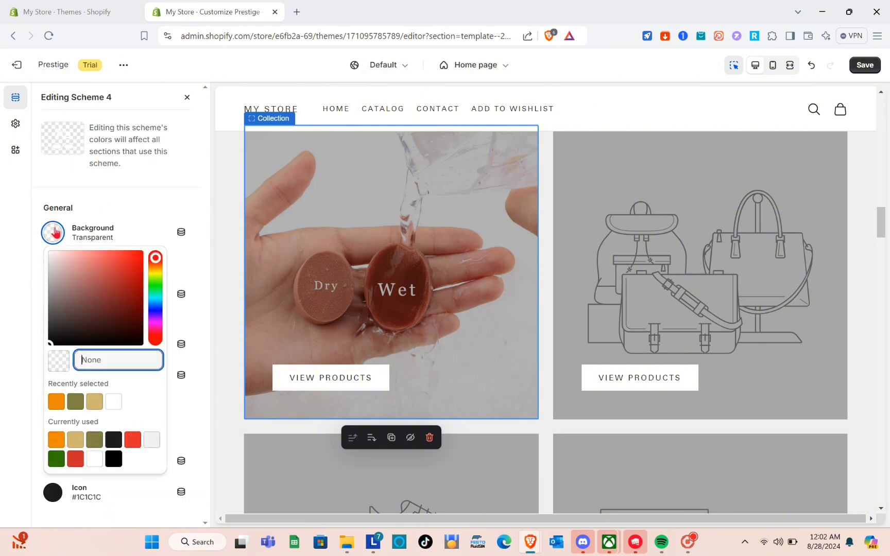
left_click(89, 265)
left_click_drag(88, 273, 109, 258)
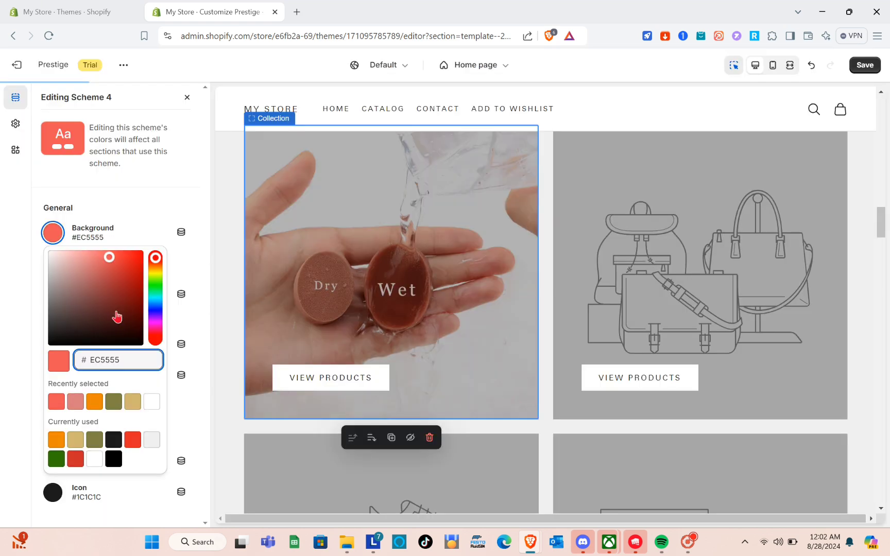
left_click(116, 216)
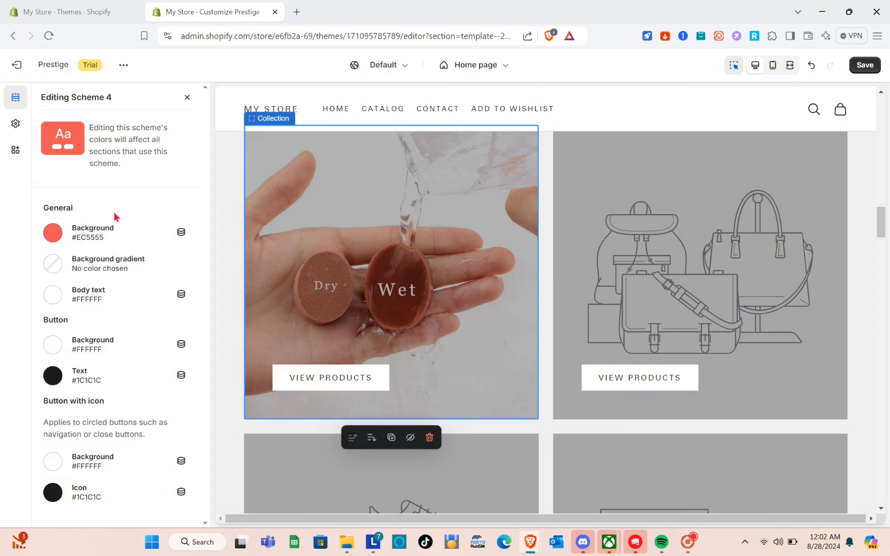
Step: Set Scheme 4's body text color to the currently used gold #D0B771
left_click(53, 295)
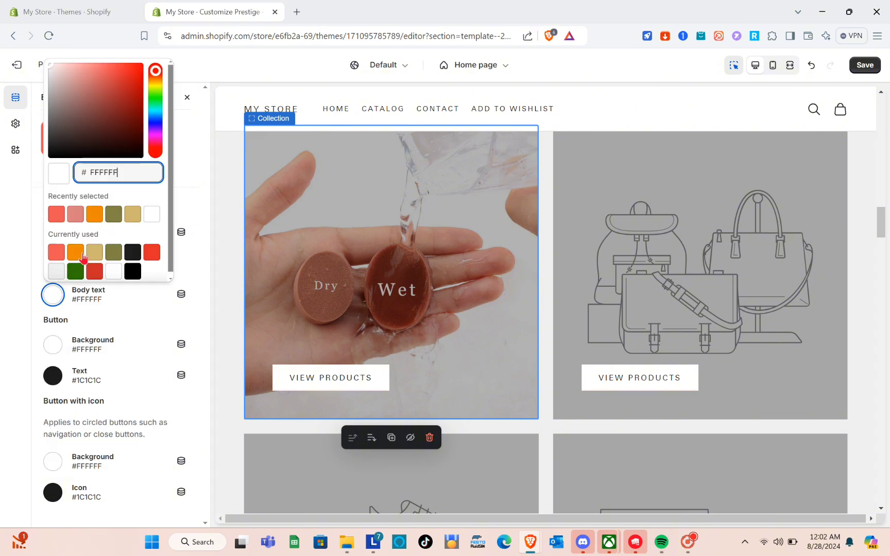
left_click(93, 252)
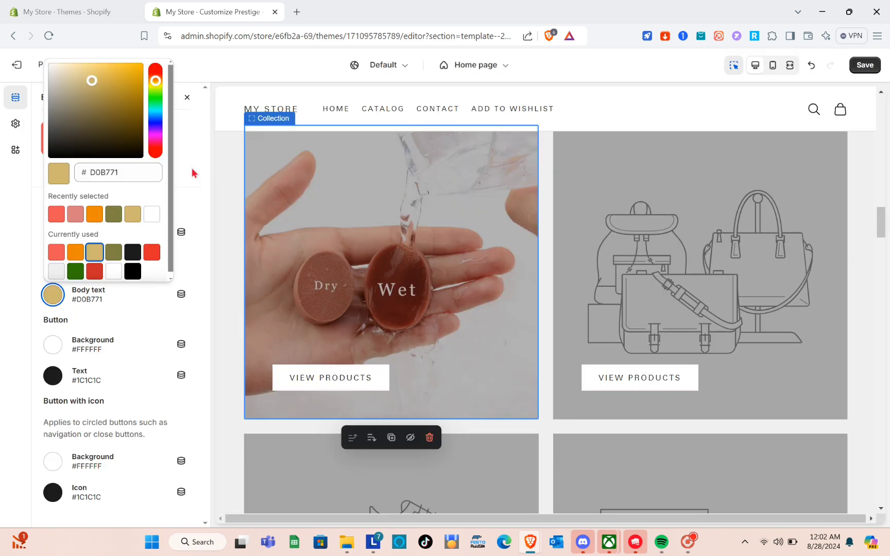
left_click(194, 173)
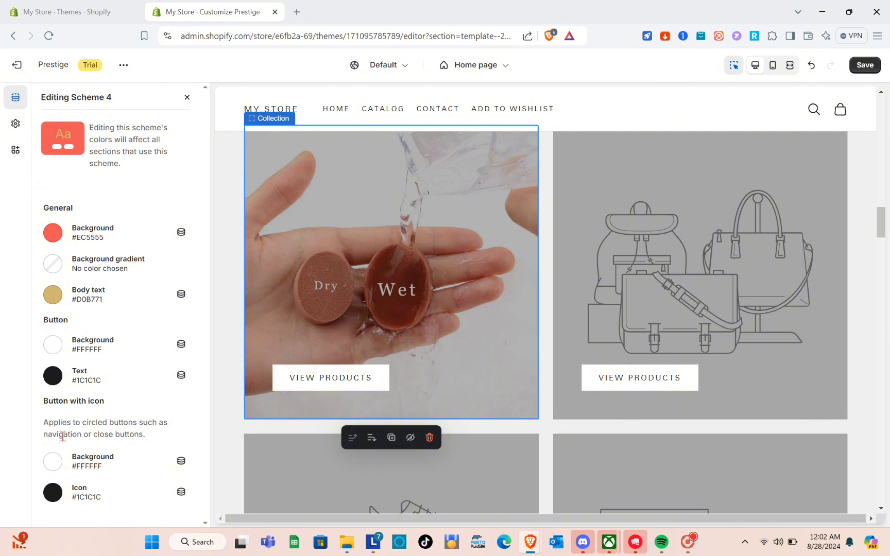
Step: Set the background of Scheme 4's button with icon to #D0B771 and leave the scheme editor
left_click(54, 465)
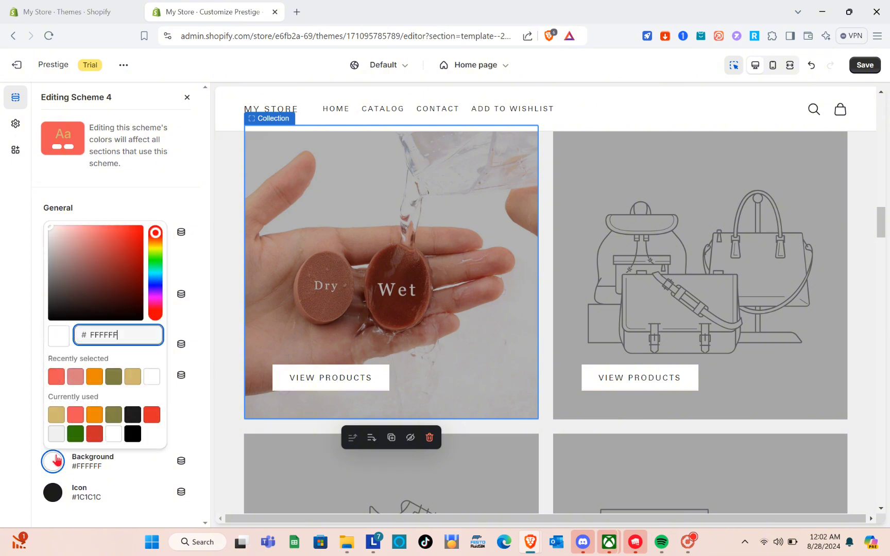
left_click(132, 377)
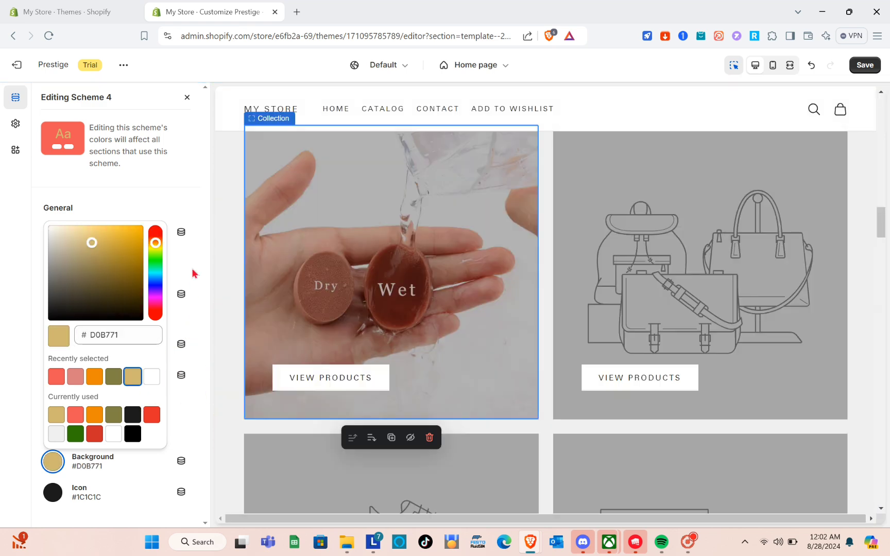
left_click(195, 273)
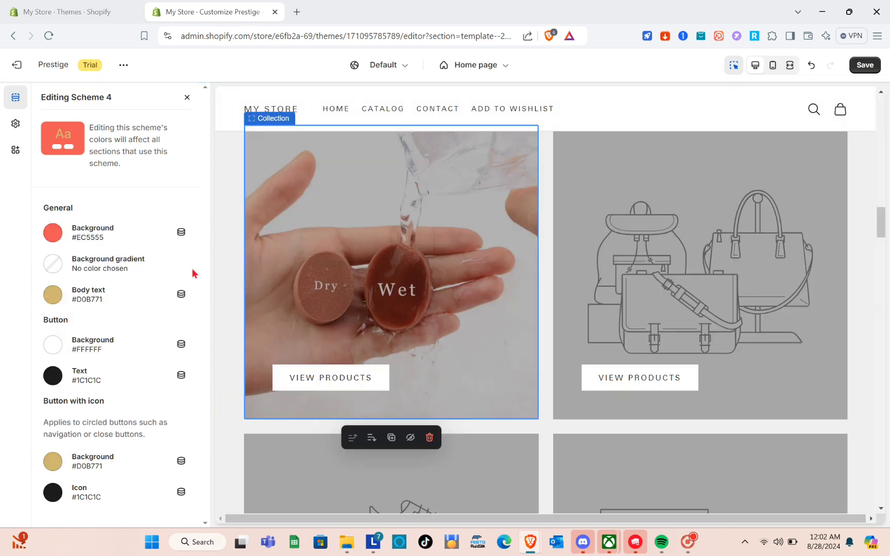
left_click(185, 98)
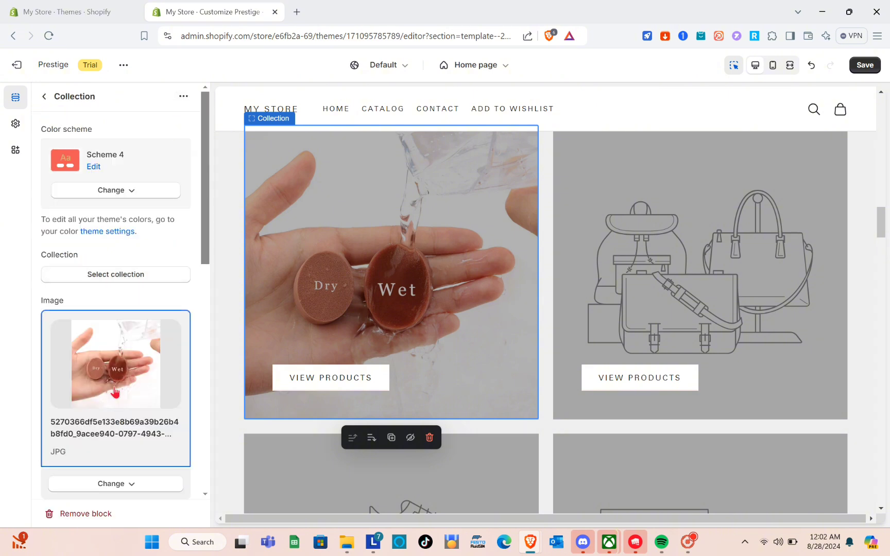
Step: Examine the collection tile's content position, subheading, heading and button text settings
scroll(114, 393, "down", 5)
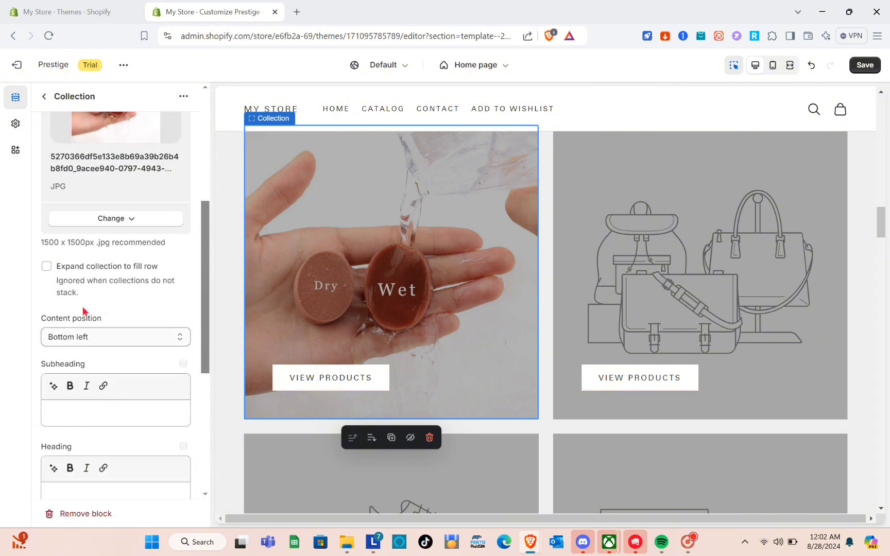
scroll(109, 350, "down", 2)
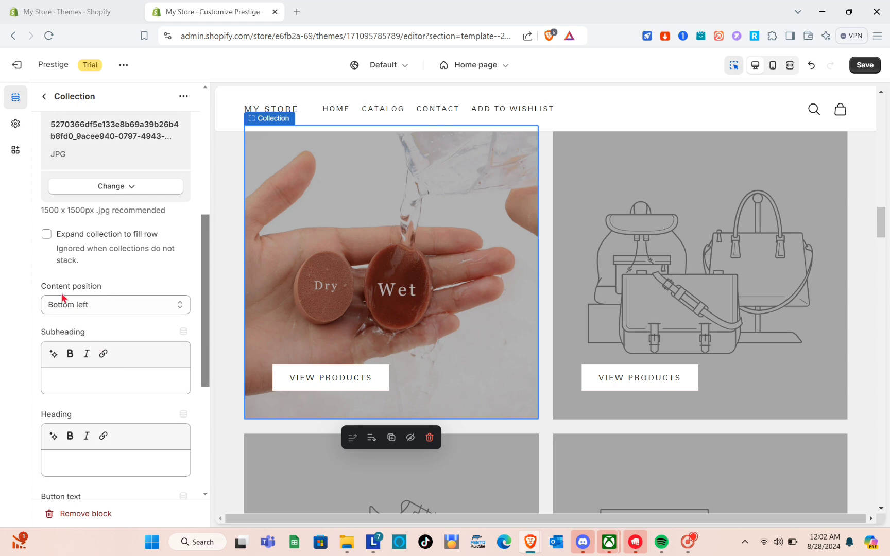
left_click(103, 308)
left_click(103, 308)
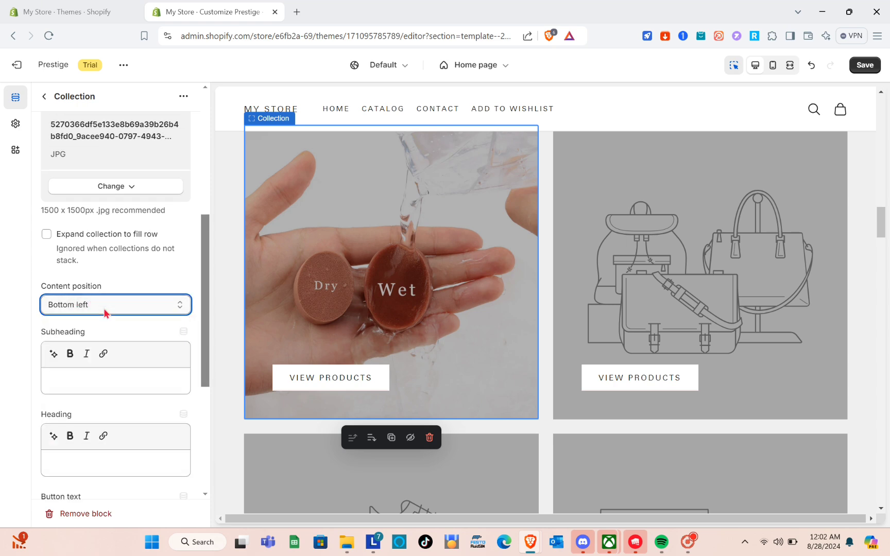
left_click(96, 386)
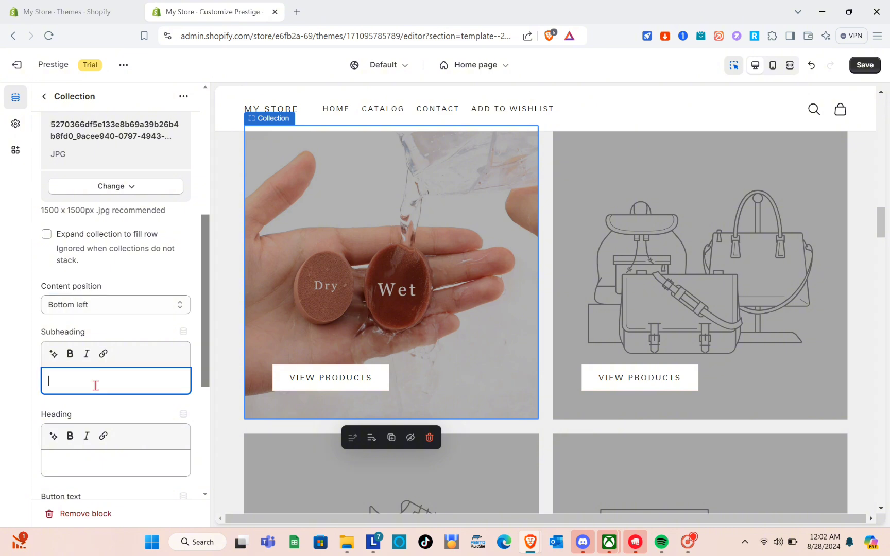
scroll(95, 389, "down", 3)
left_click(103, 372)
scroll(104, 367, "down", 2)
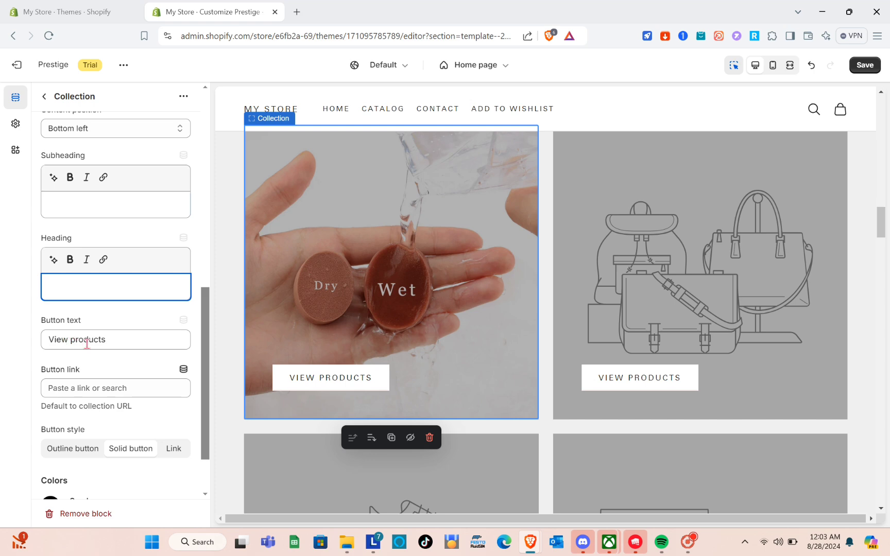
Step: Link the collection tile's button to the 20G Full Cover Concealer product and leave the block's settings
left_click(67, 392)
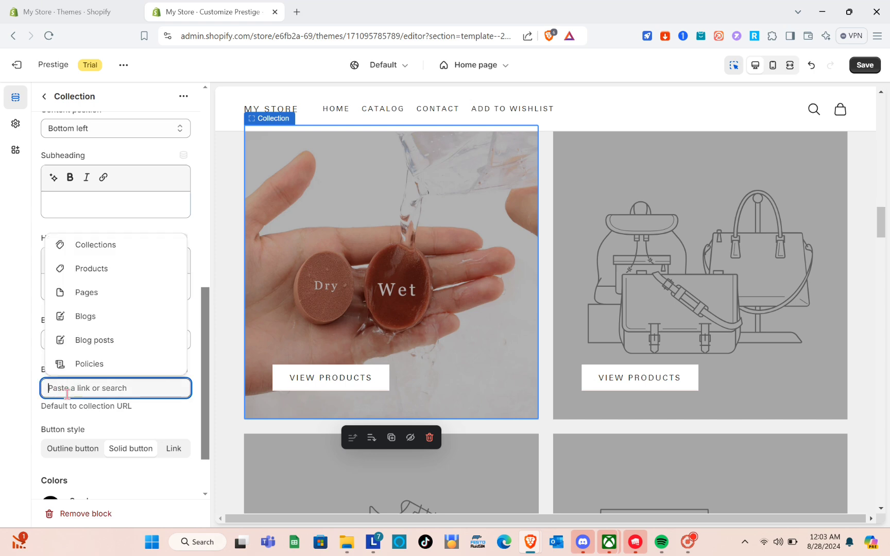
left_click(97, 270)
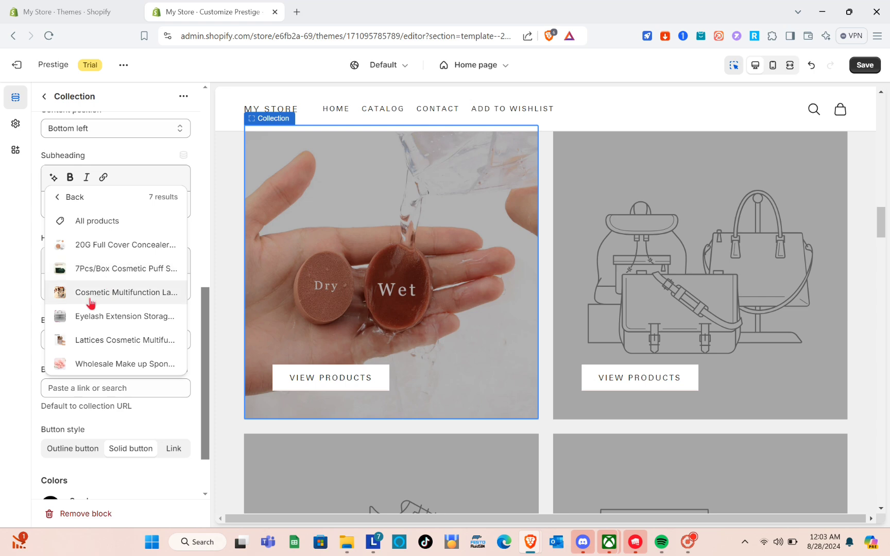
left_click(85, 246)
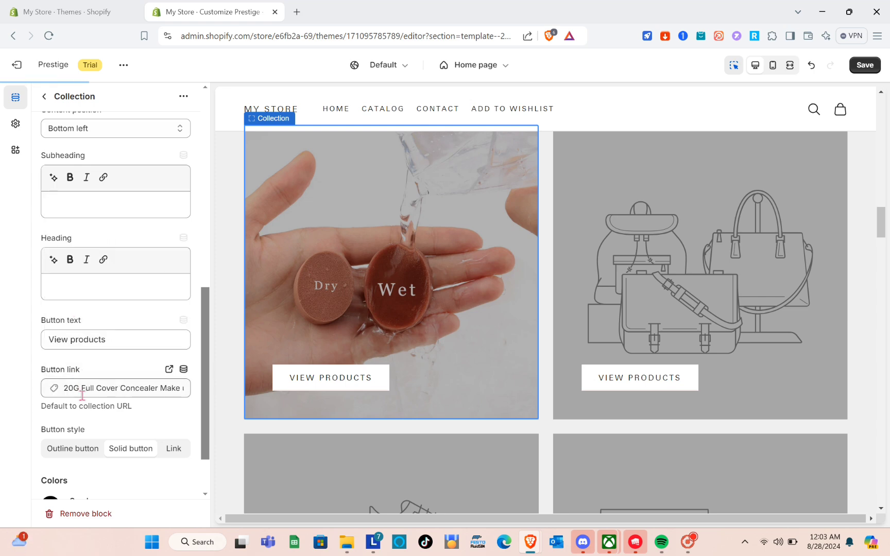
scroll(99, 419, "down", 3)
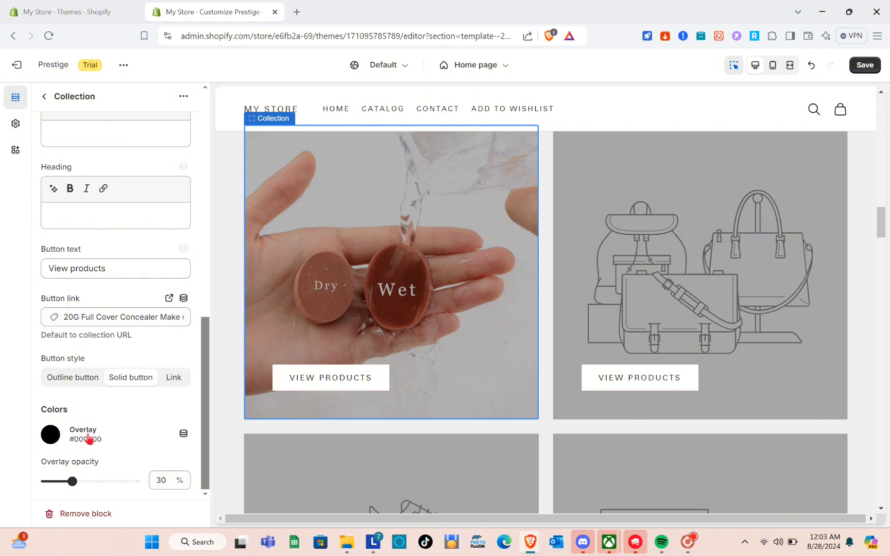
scroll(79, 451, "up", 10)
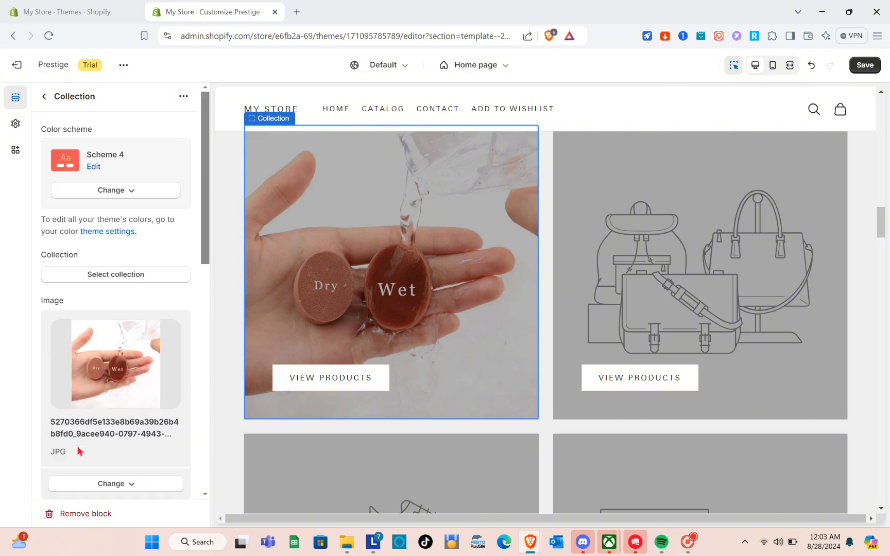
left_click(44, 100)
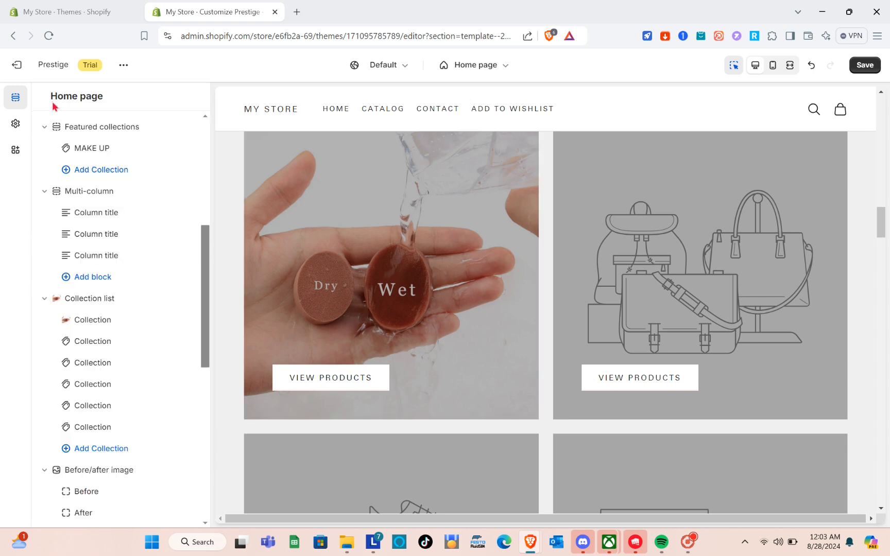
Step: Examine the Collection list section's layout and section header settings, and return to the Home page's section overview
left_click(216, 188)
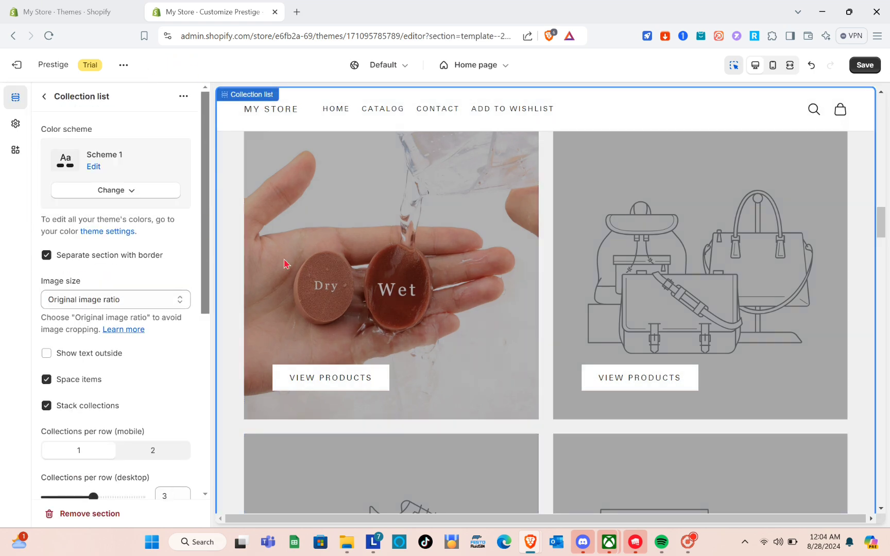
scroll(155, 330, "down", 6)
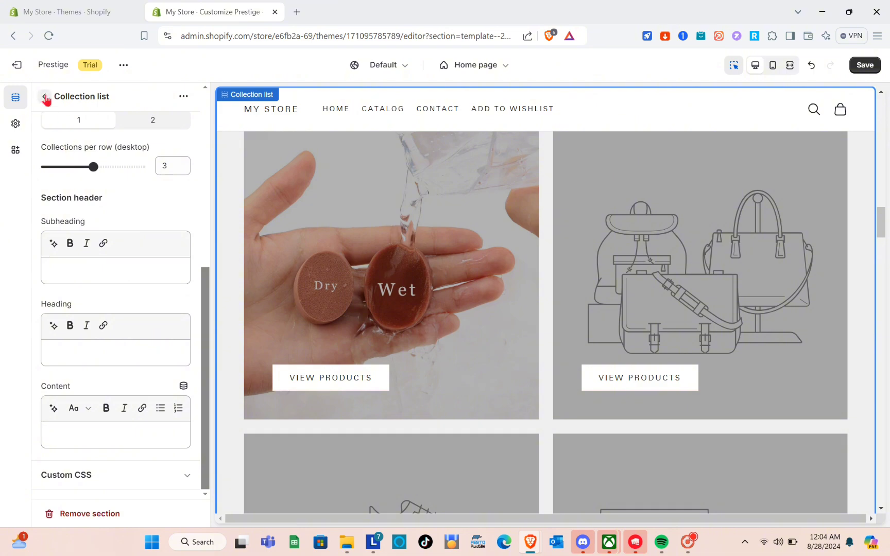
left_click(45, 98)
scroll(398, 327, "down", 4)
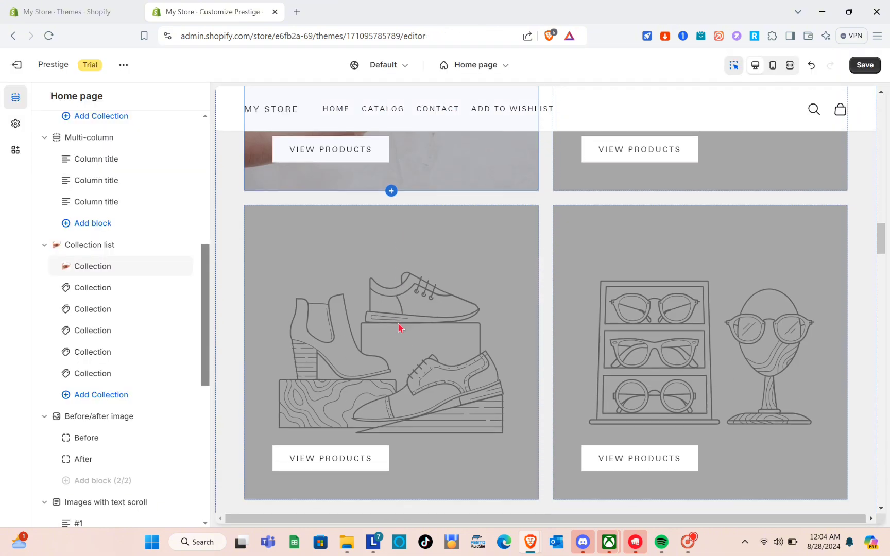
Step: Review the collection tiles and the before/after comparison in the page preview, and open the Before block's settings
scroll(398, 327, "down", 10)
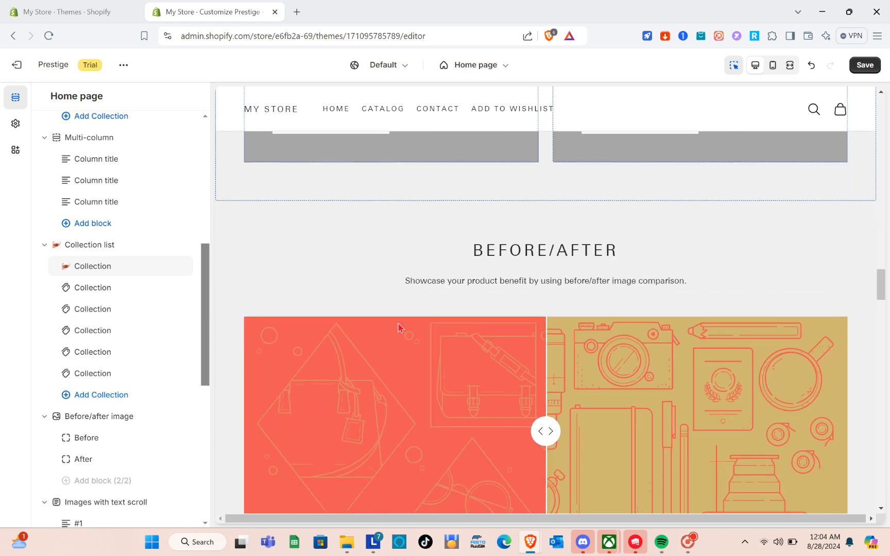
scroll(398, 328, "down", 3)
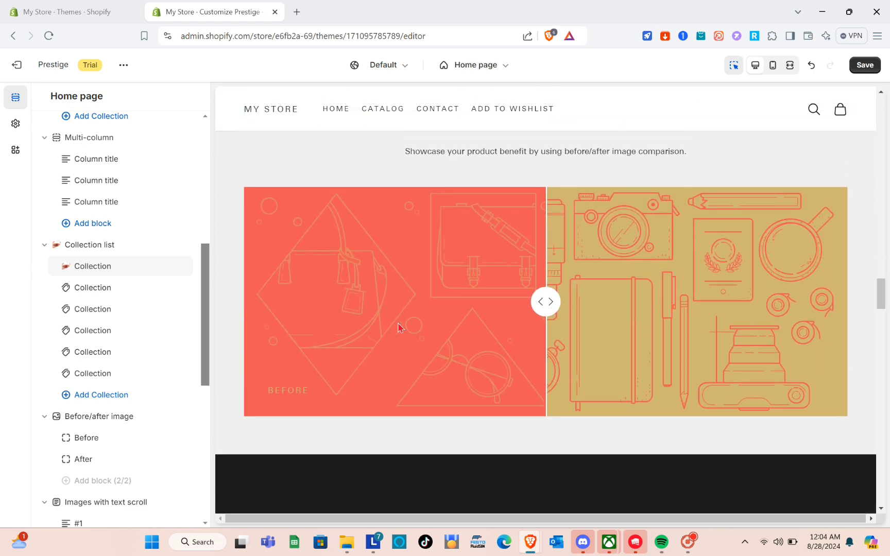
scroll(400, 328, "up", 20)
scroll(400, 328, "down", 7)
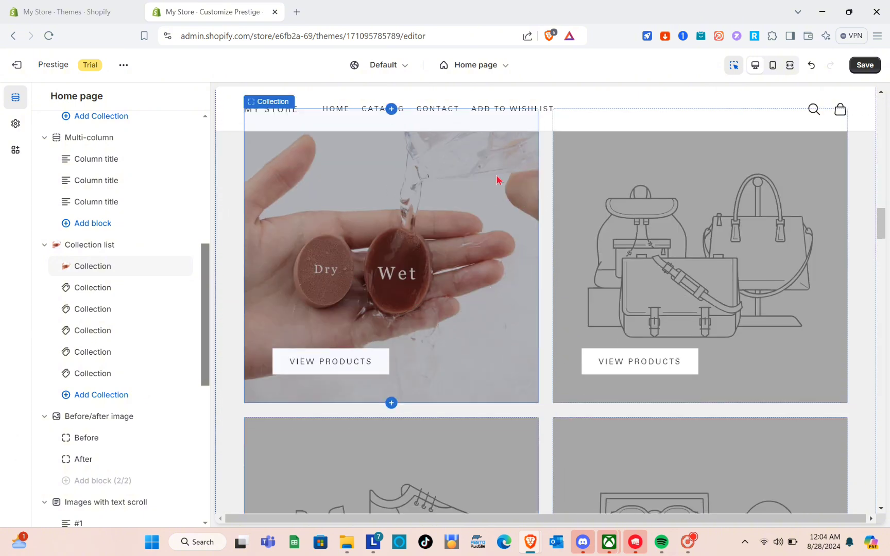
scroll(423, 334, "down", 15)
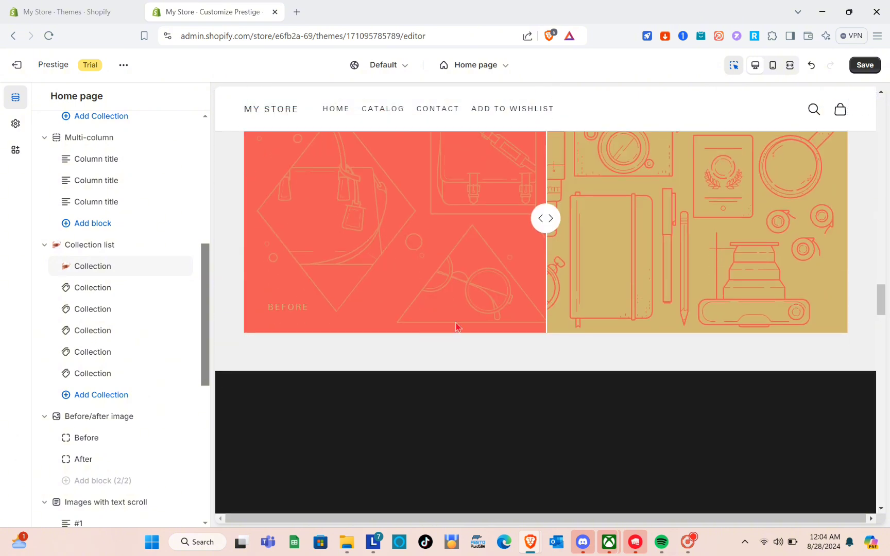
scroll(461, 310, "up", 1)
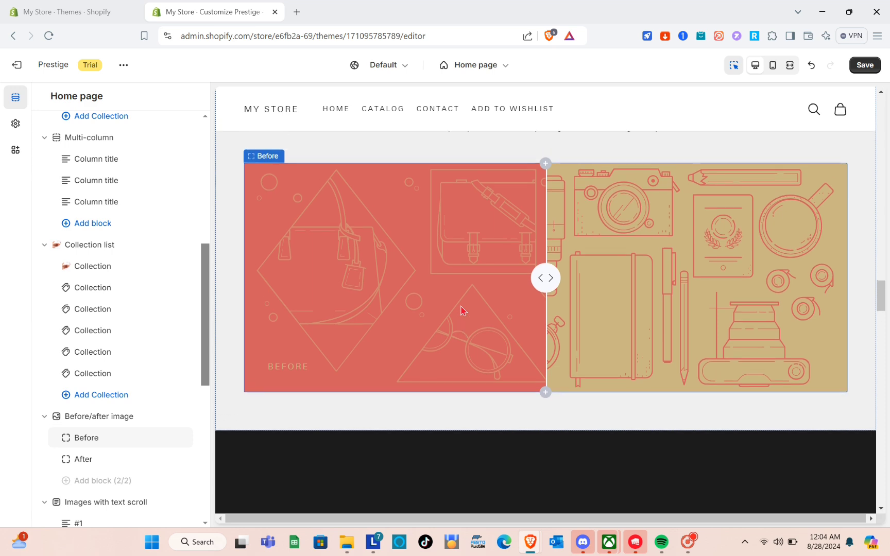
left_click(461, 310)
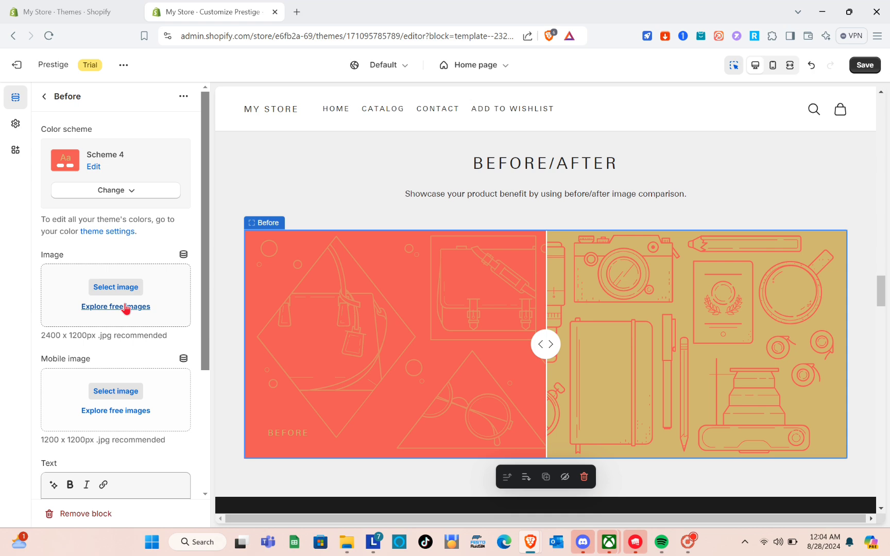
Step: Search the free images for "face" and set the maple-leaf-face-paint photo as the Before block's image
left_click(126, 307)
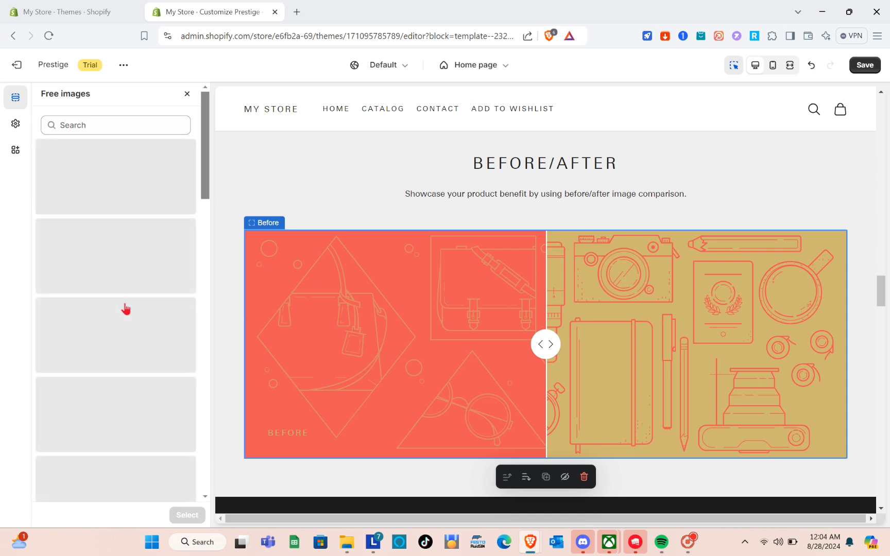
scroll(118, 311, "down", 8)
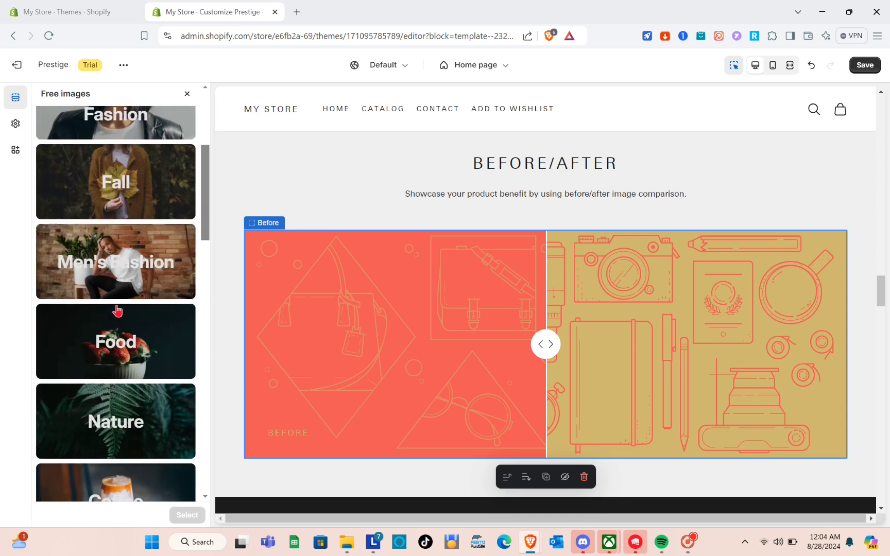
scroll(117, 311, "up", 8)
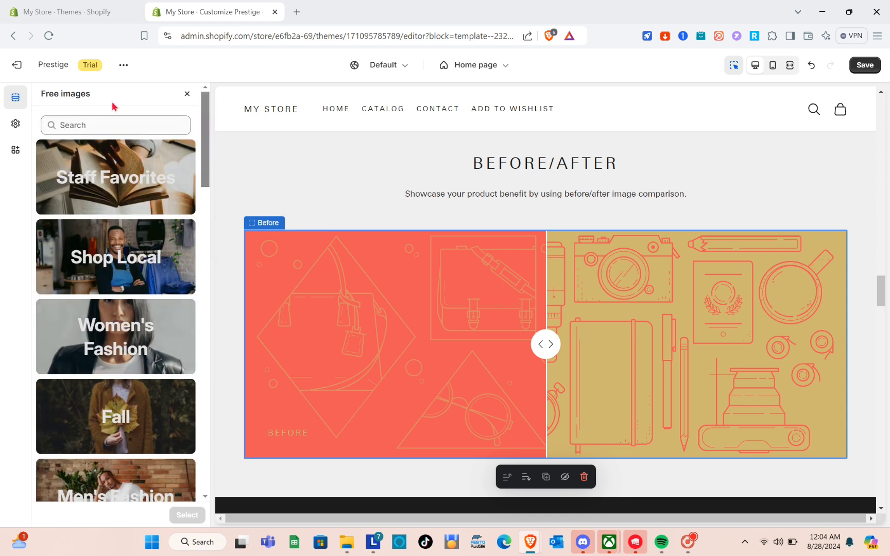
left_click(95, 126)
type("face")
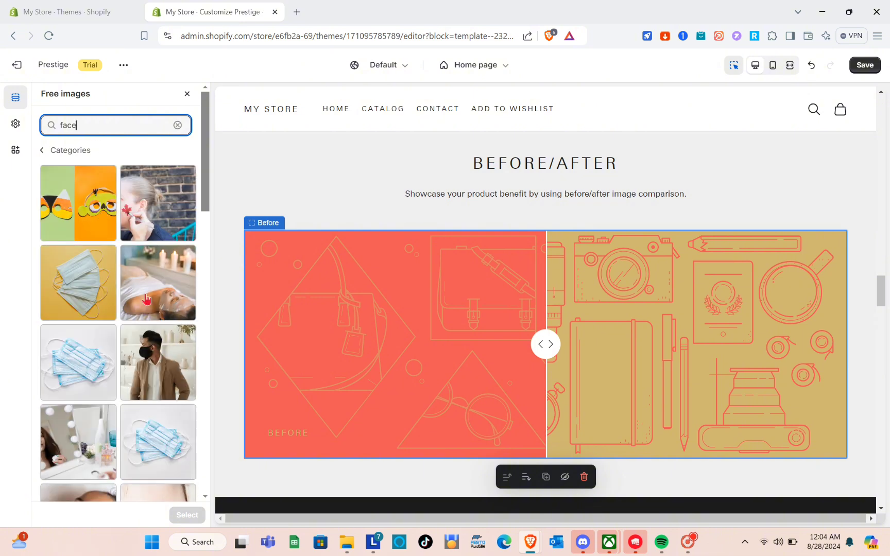
left_click(158, 234)
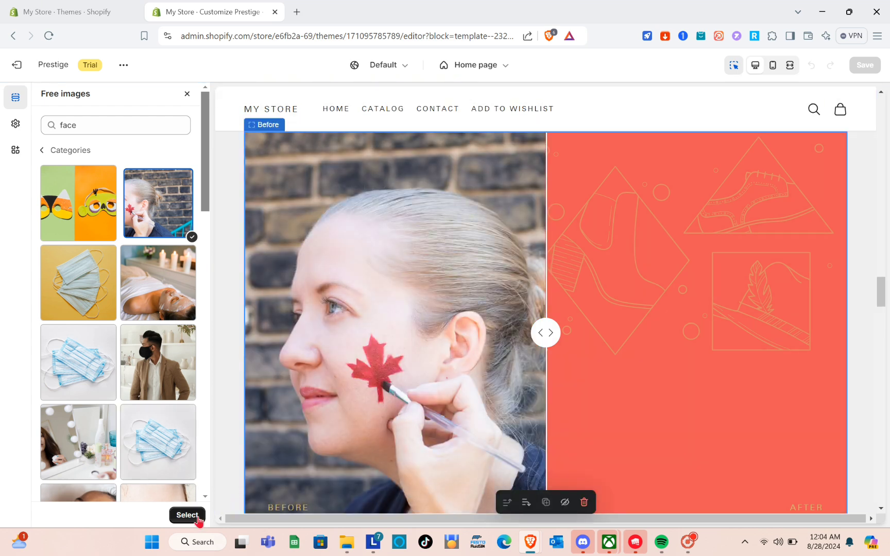
left_click(199, 518)
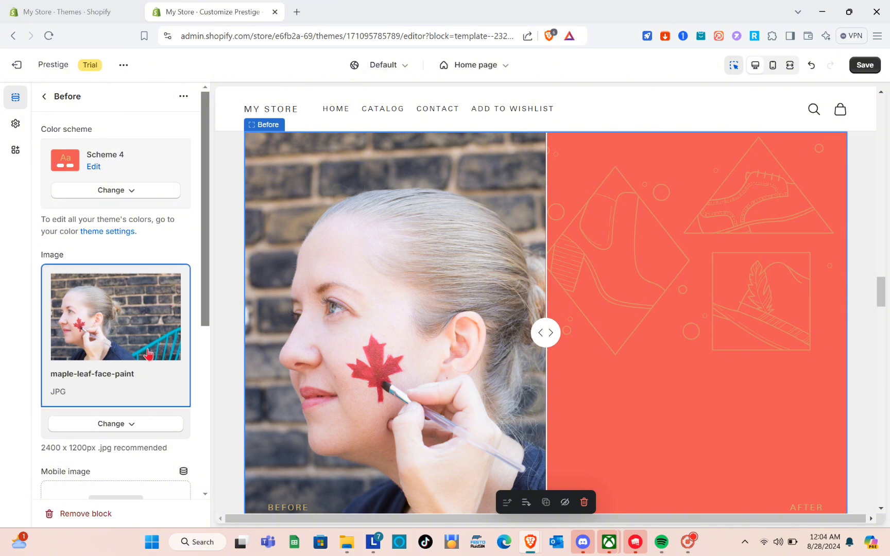
Step: Test the before/after comparison divider in the preview and examine the section's heading, content and cursor settings
scroll(134, 381, "down", 3)
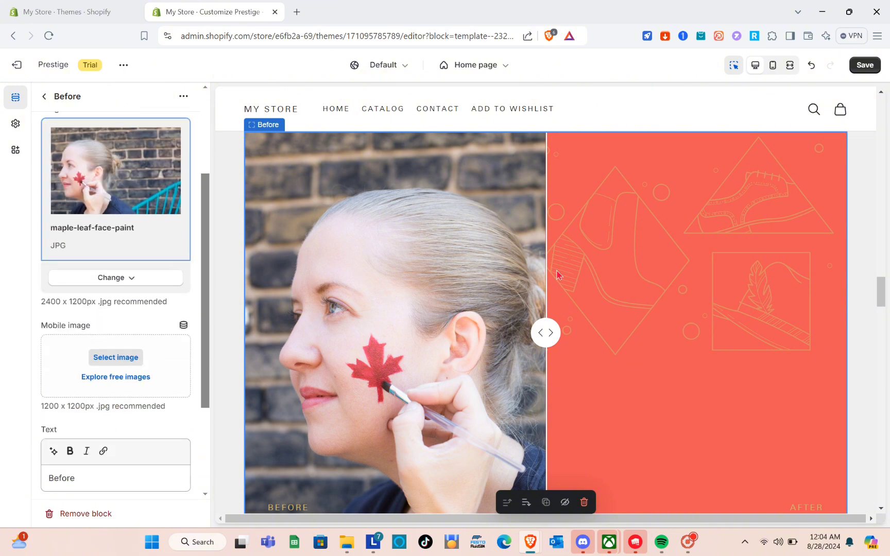
left_click_drag(546, 332, 537, 355)
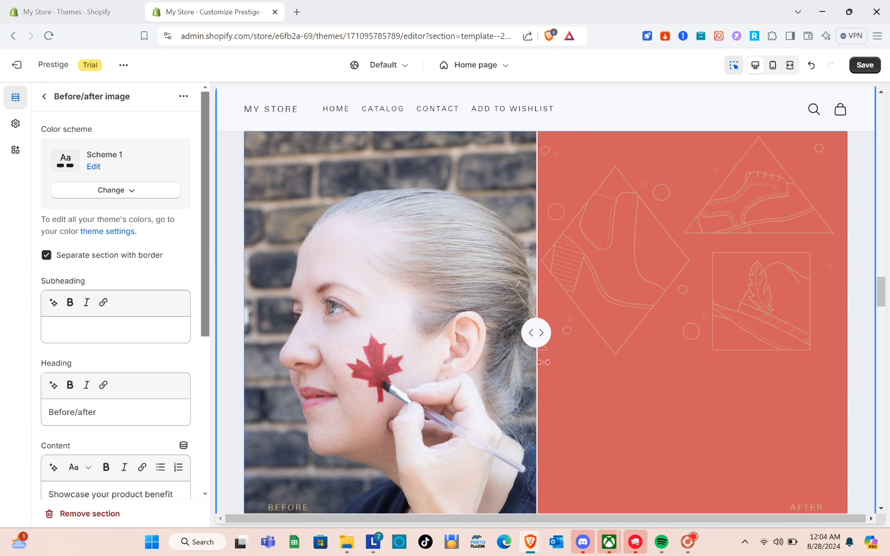
left_click(655, 348)
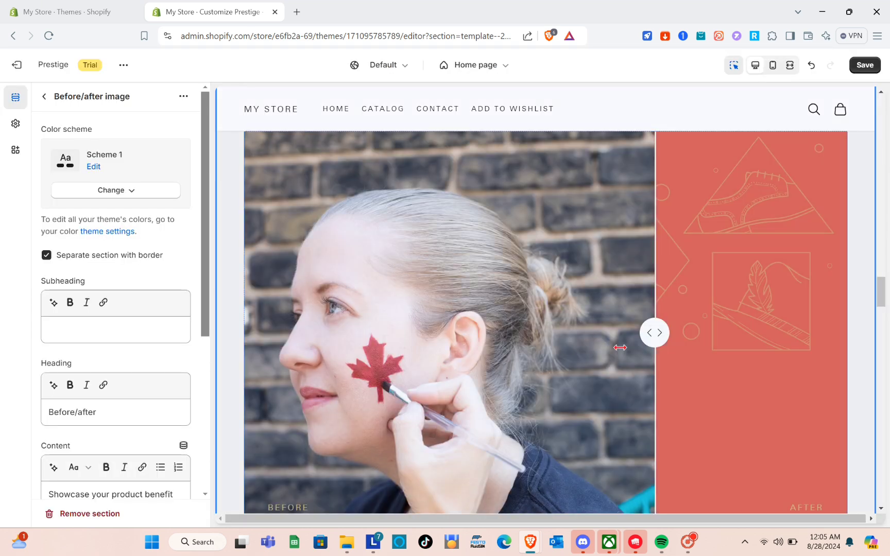
left_click(544, 352)
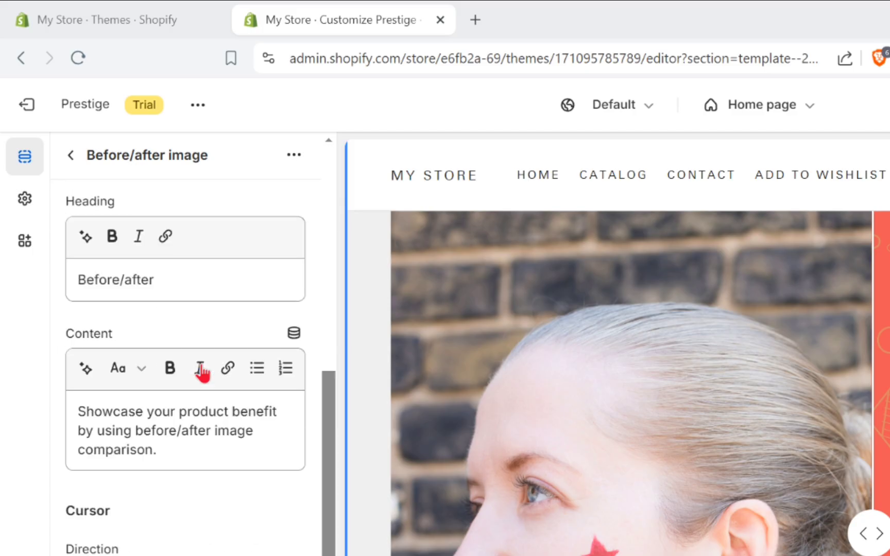
scroll(127, 216, "down", 1)
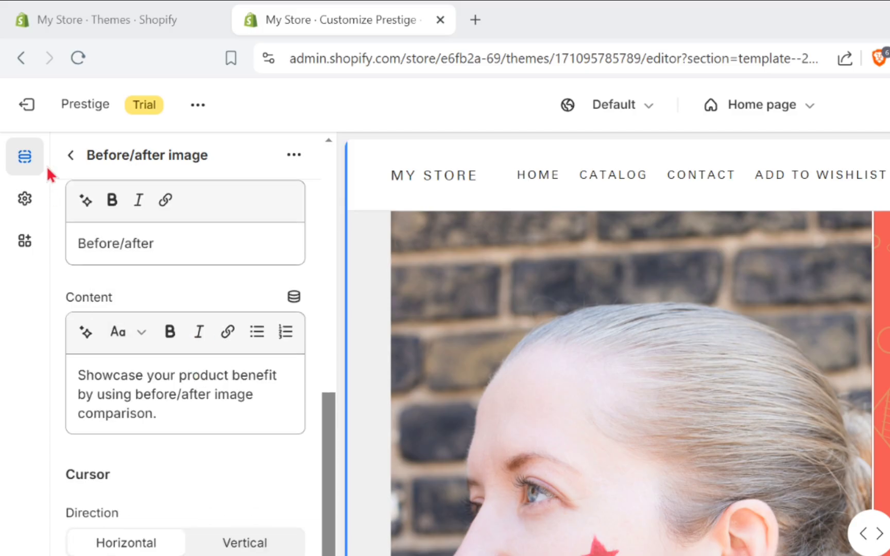
left_click(73, 156)
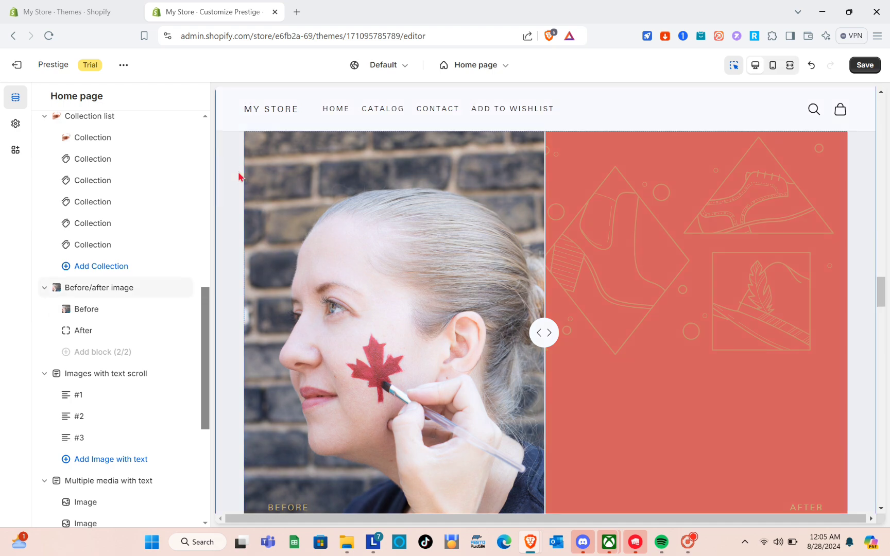
Step: Reopen the Before/after image section, slide the comparison divider over the lower part of the images, and return to the section overview
left_click(239, 177)
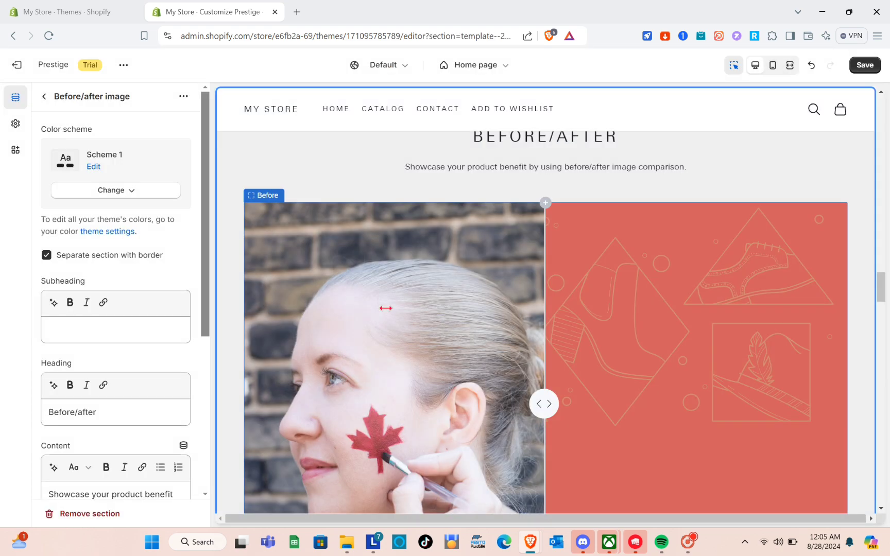
scroll(385, 308, "down", 5)
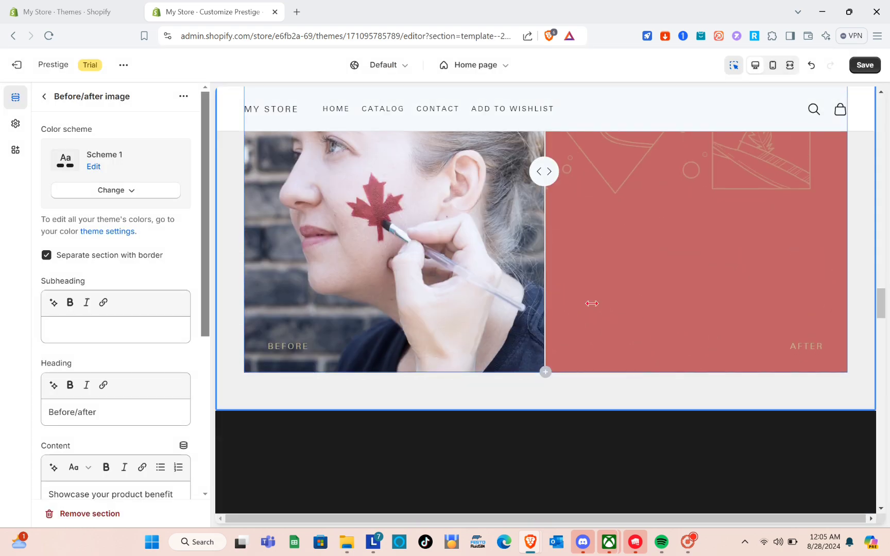
left_click(592, 304)
left_click_drag(592, 304, 532, 301)
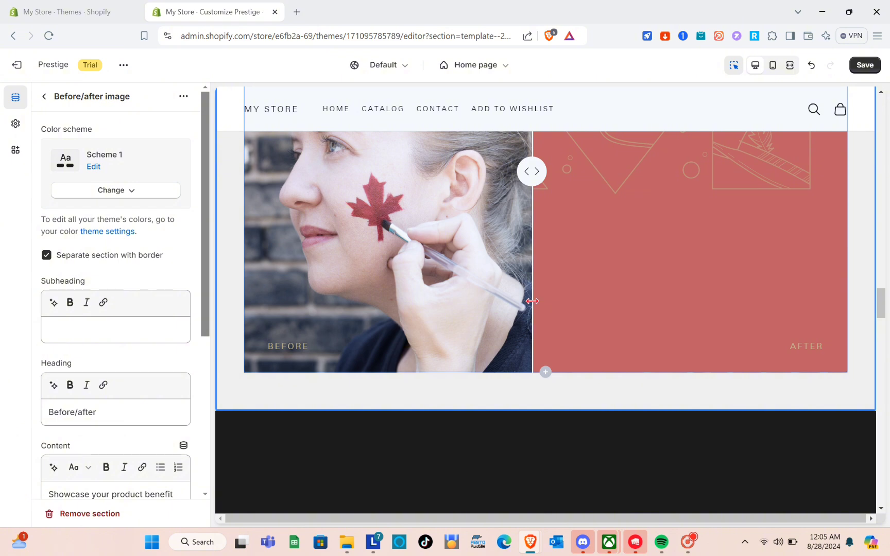
left_click(44, 97)
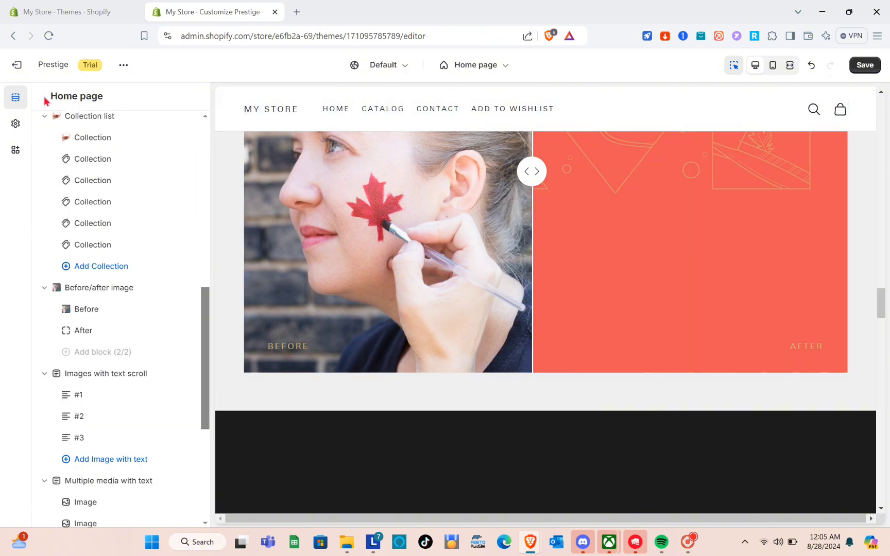
Step: Examine the Before block's color scheme, image and mobile image settings, and shift the comparison divider towards the Before side
left_click(296, 256)
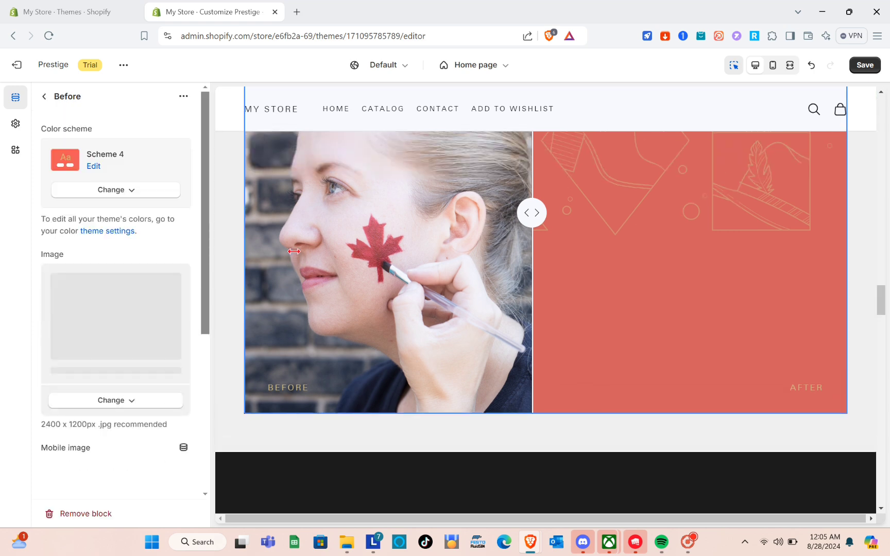
scroll(87, 345, "down", 5)
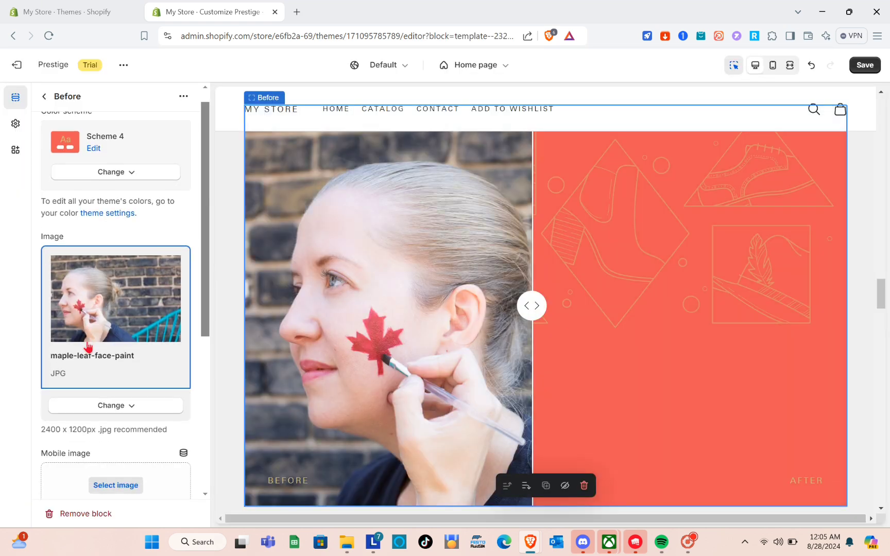
scroll(88, 346, "up", 3)
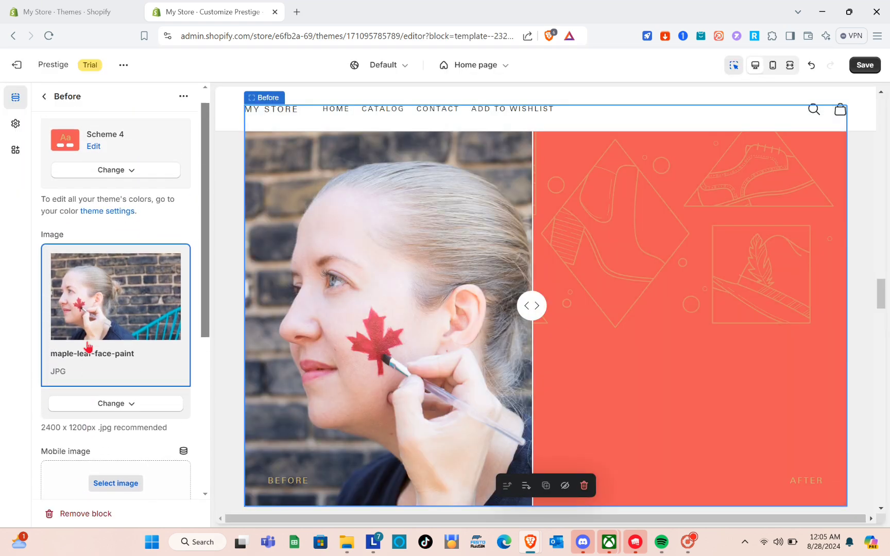
scroll(88, 346, "down", 1)
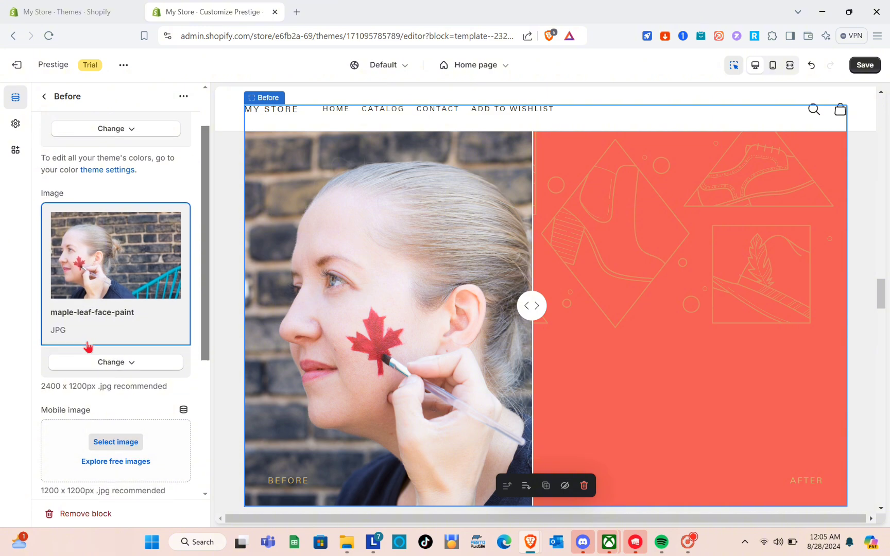
left_click_drag(521, 308, 486, 316)
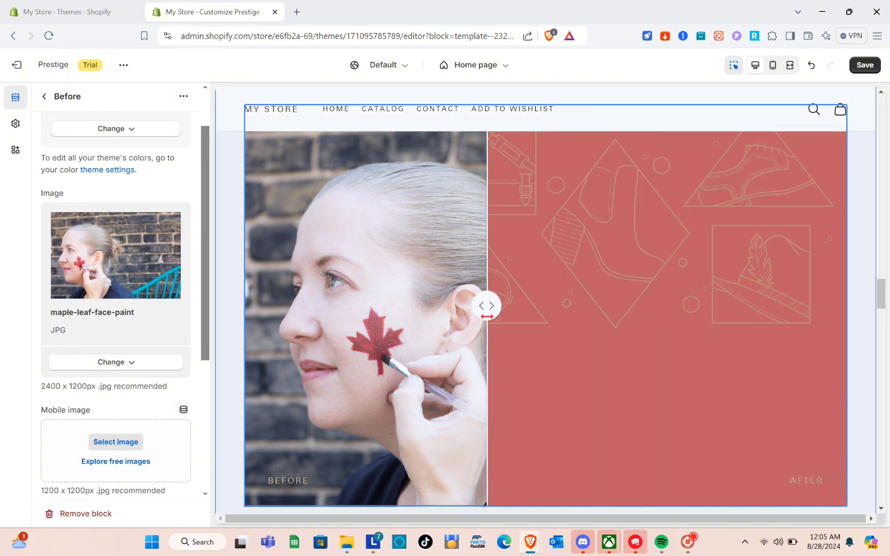
Step: Examine the Before/after image section's Scheme 1 colors, content and cursor direction and position settings, and return to the section overview
left_click(235, 270)
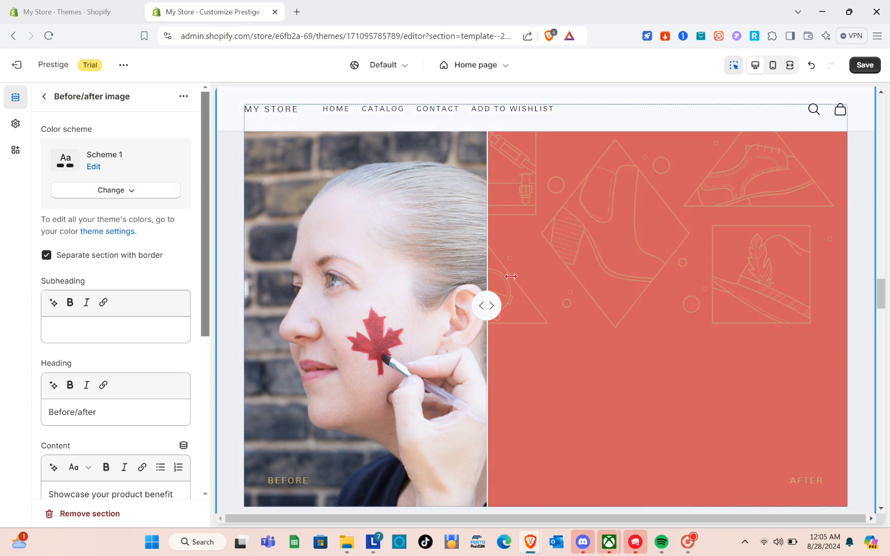
left_click_drag(487, 277, 509, 277)
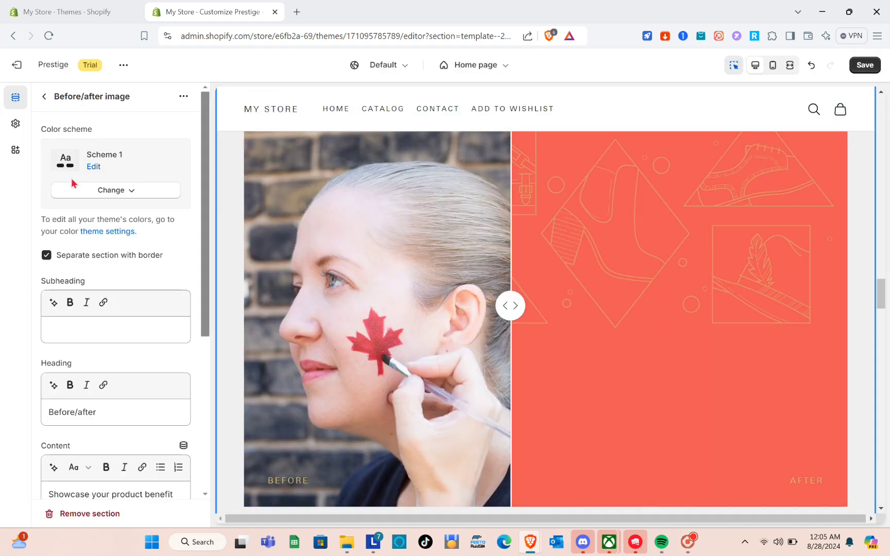
left_click(88, 170)
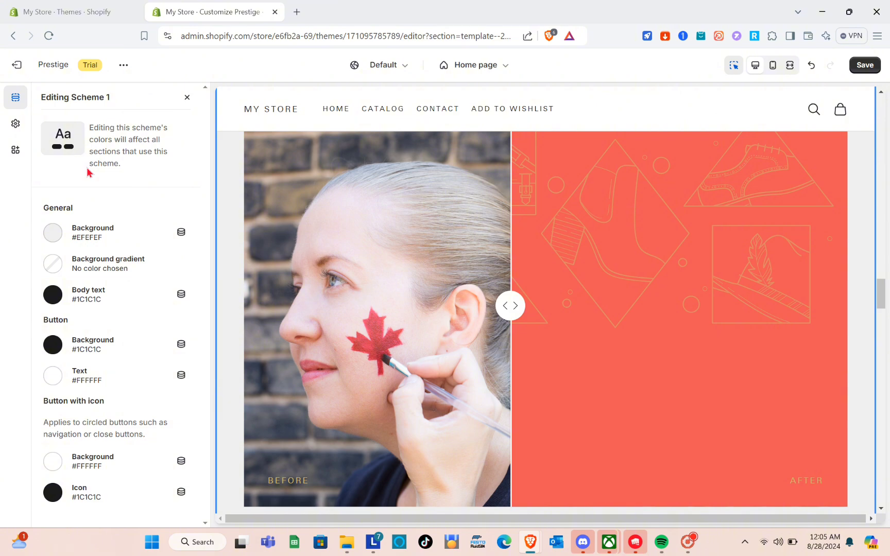
left_click(188, 101)
scroll(103, 263, "down", 5)
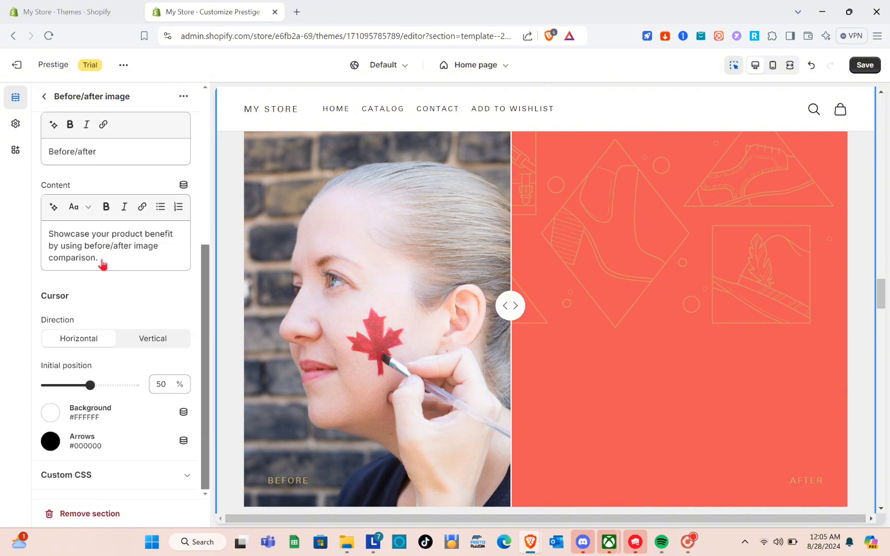
left_click(44, 98)
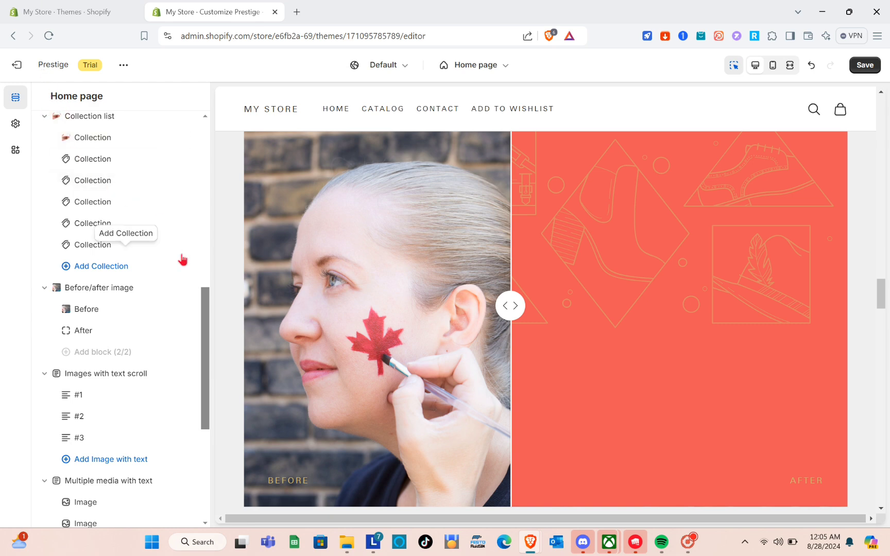
Step: Review the Images with text scroll, Multiple media with text, Newsletter and Shop the look sections in the page preview
scroll(330, 337, "down", 5)
scroll(330, 337, "down", 5)
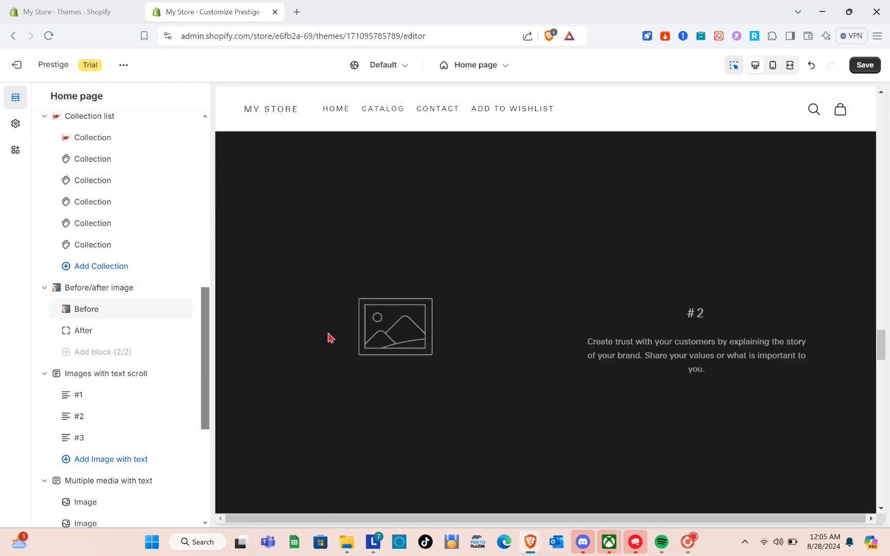
scroll(330, 338, "down", 5)
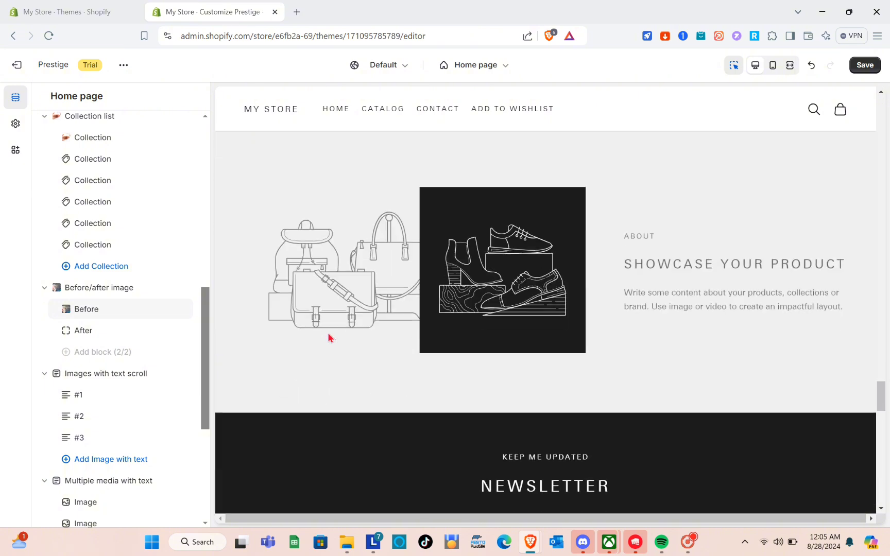
scroll(330, 337, "down", 4)
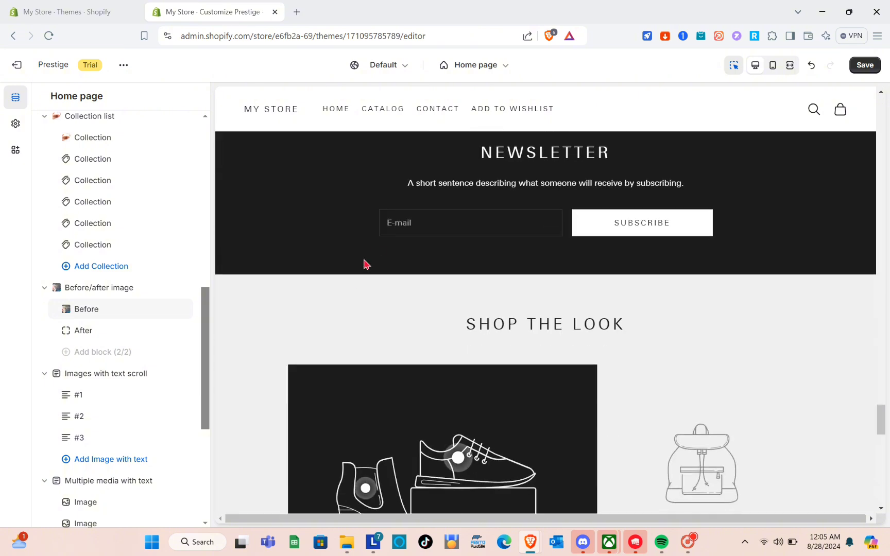
Step: Open the Newsletter section's settings, look over its color scheme and image options, and return to the section overview
left_click(373, 249)
scroll(330, 210, "up", 5)
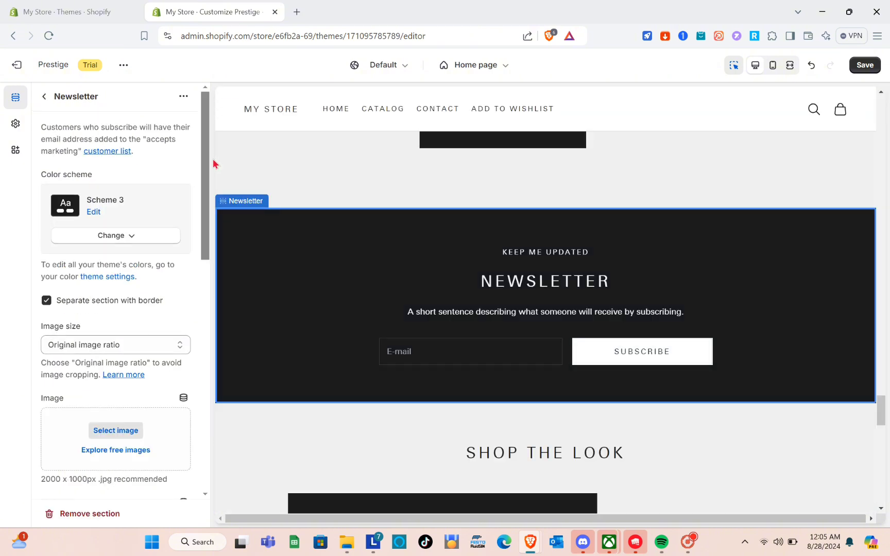
scroll(329, 206, "up", 5)
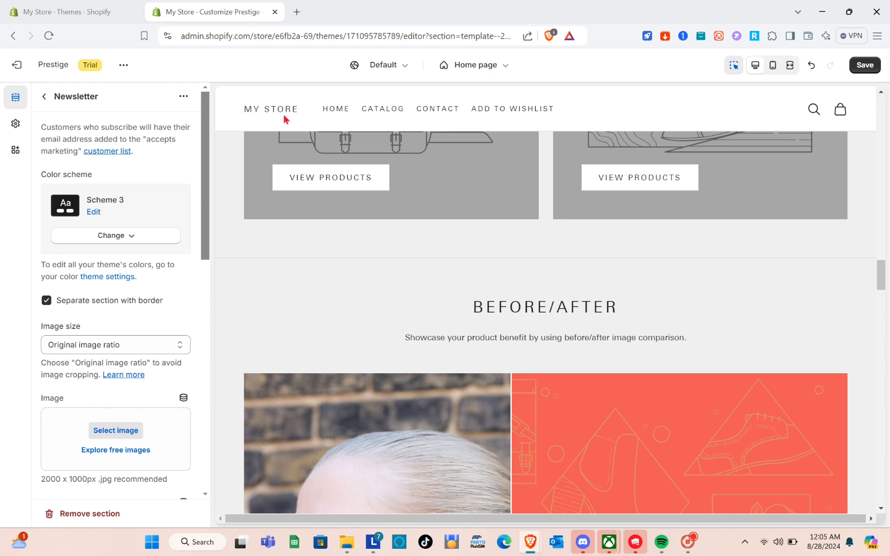
left_click(45, 98)
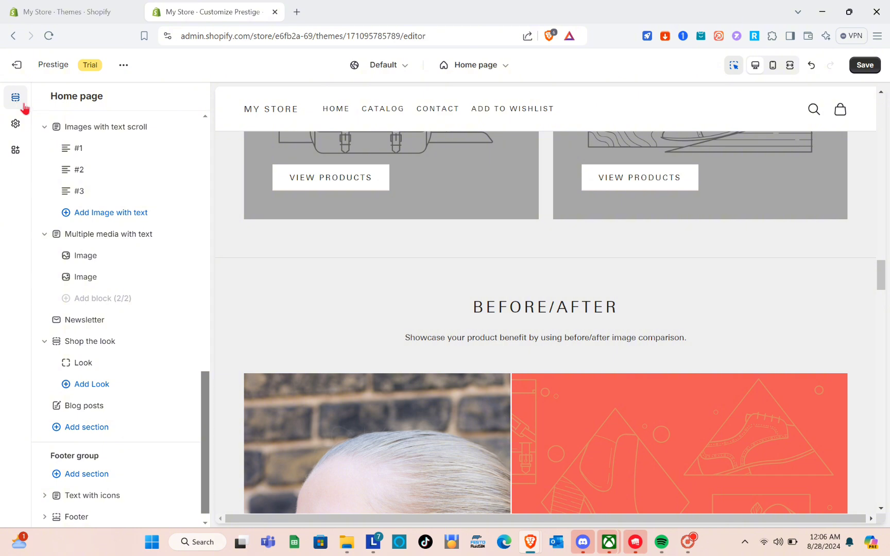
Step: Open the Header section's settings and change its color scheme to Scheme 4
left_click(320, 116)
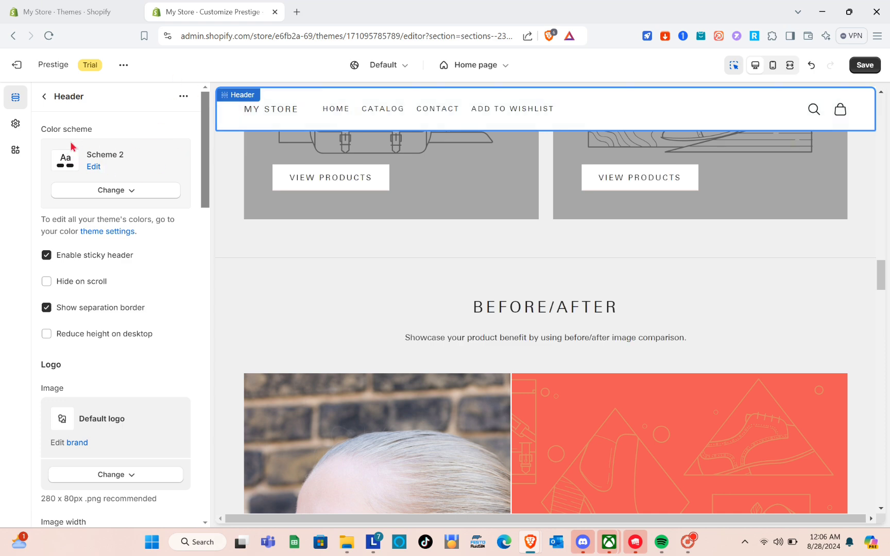
left_click(116, 191)
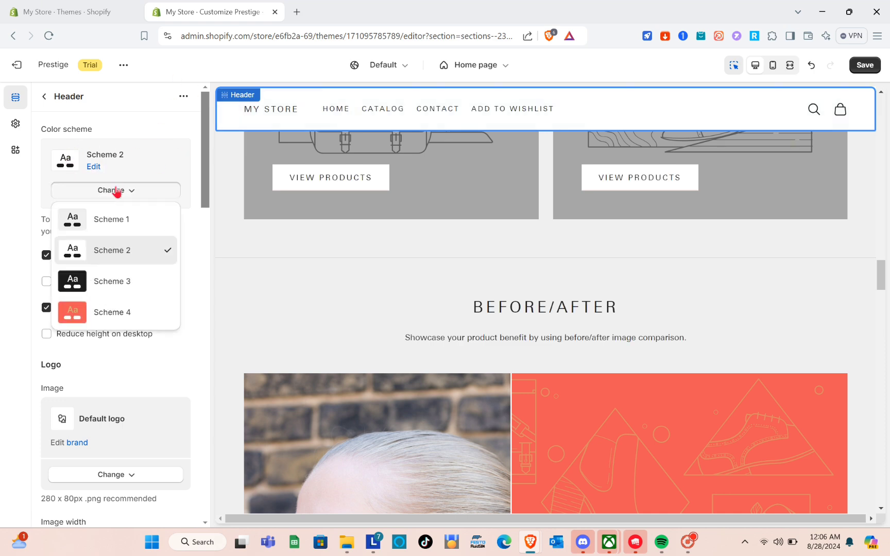
left_click(83, 312)
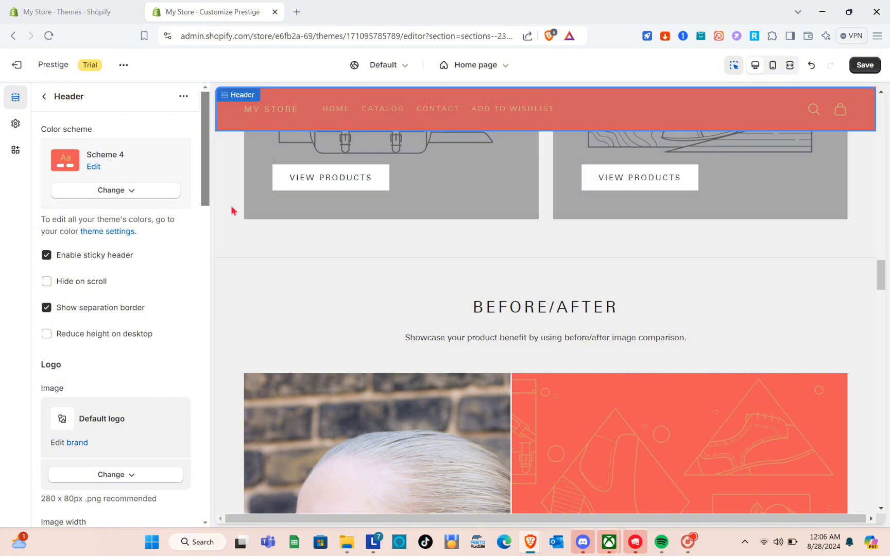
Step: Edit the header's Scheme 4 and set its general background to the orange #DB9343
left_click(93, 166)
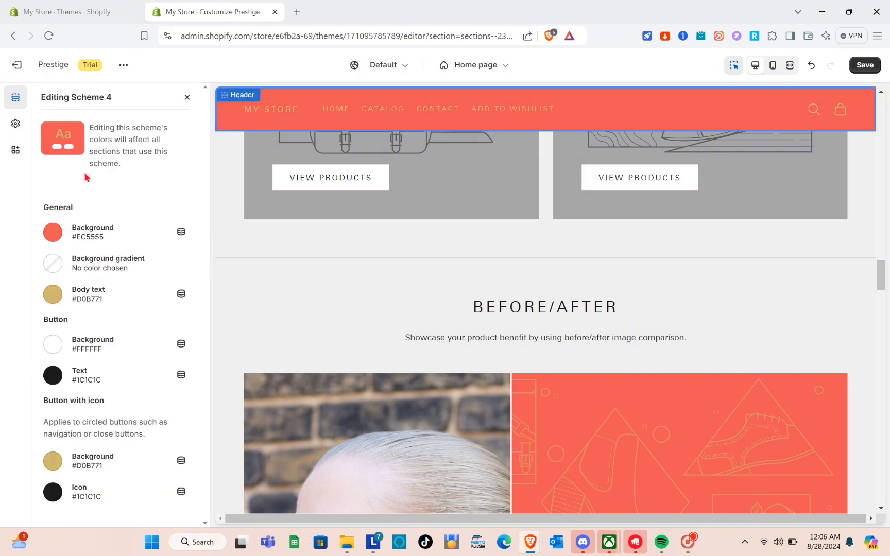
left_click(53, 303)
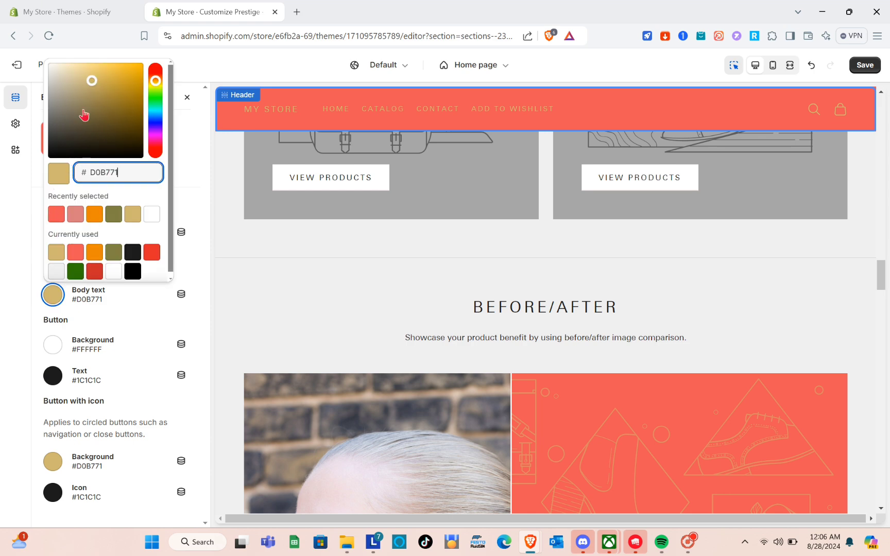
left_click(113, 294)
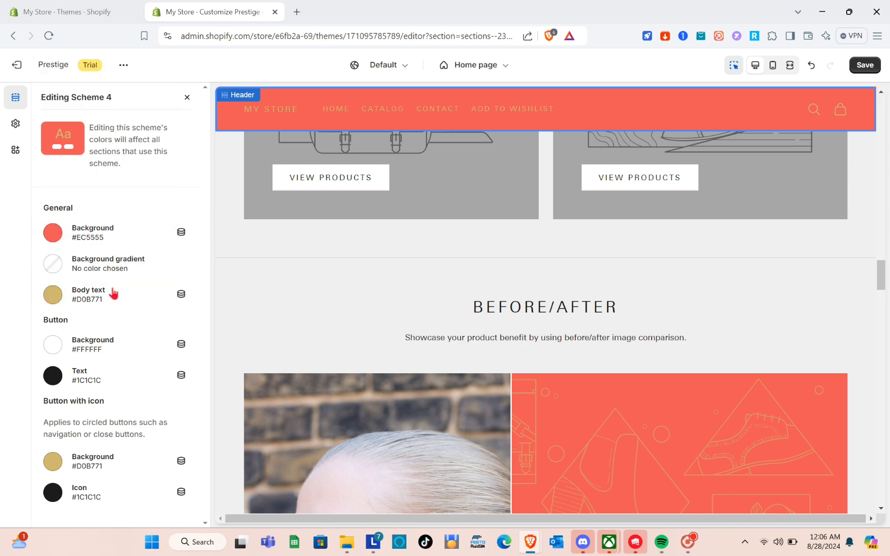
left_click(57, 232)
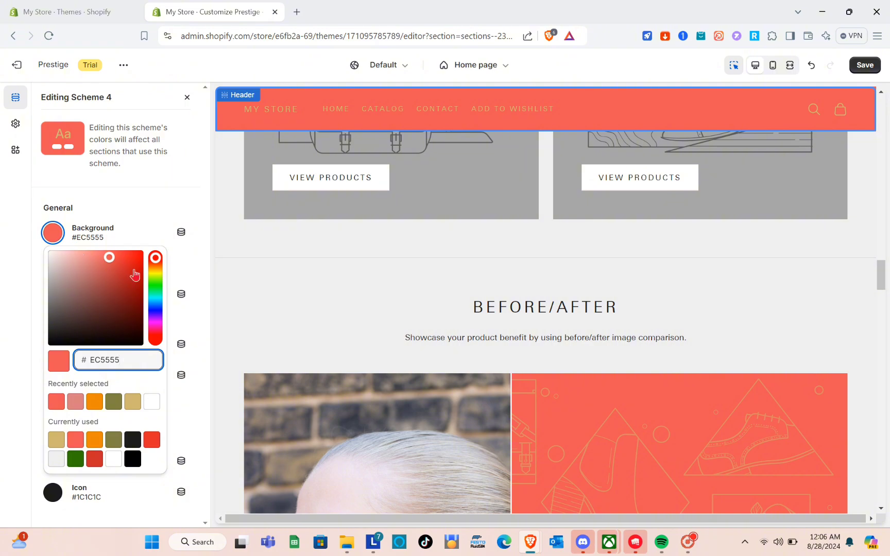
left_click(155, 267)
left_click_drag(111, 259, 115, 265)
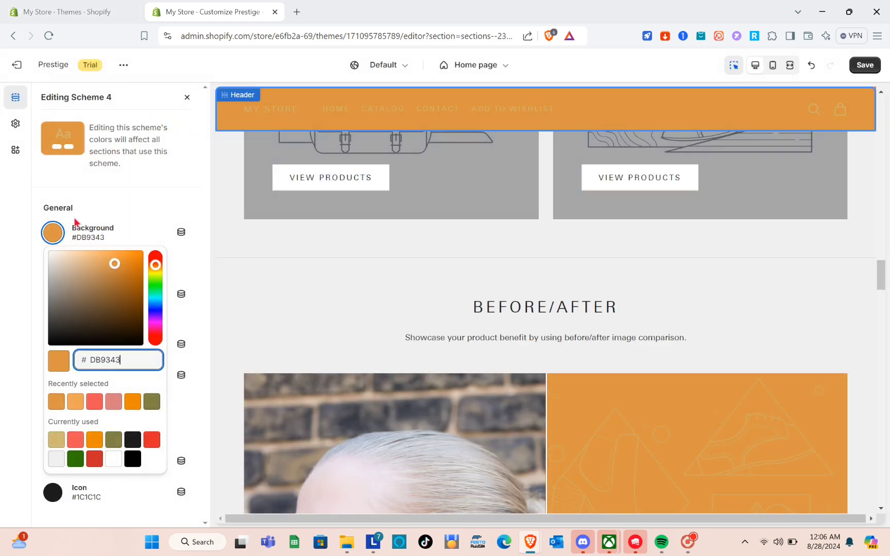
left_click(124, 206)
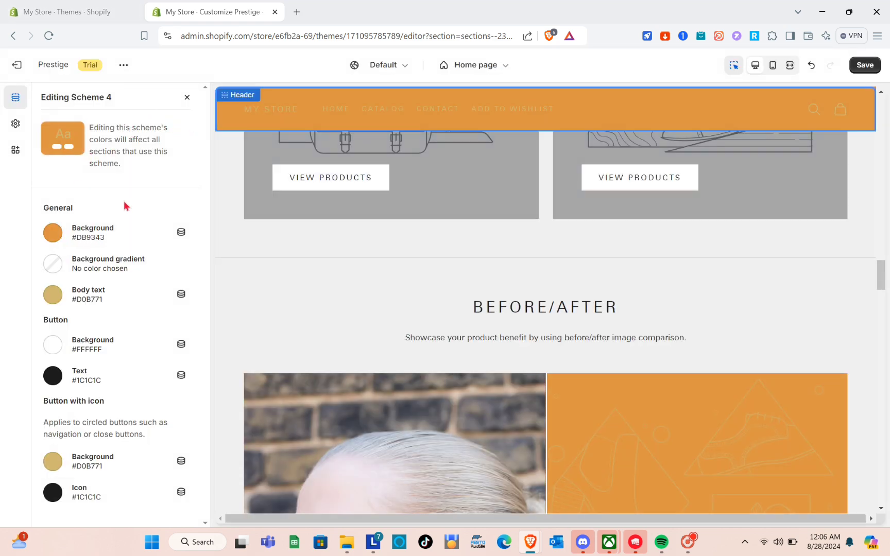
Step: Set Scheme 4's body text color to black #000000 and return to the header settings
left_click(53, 295)
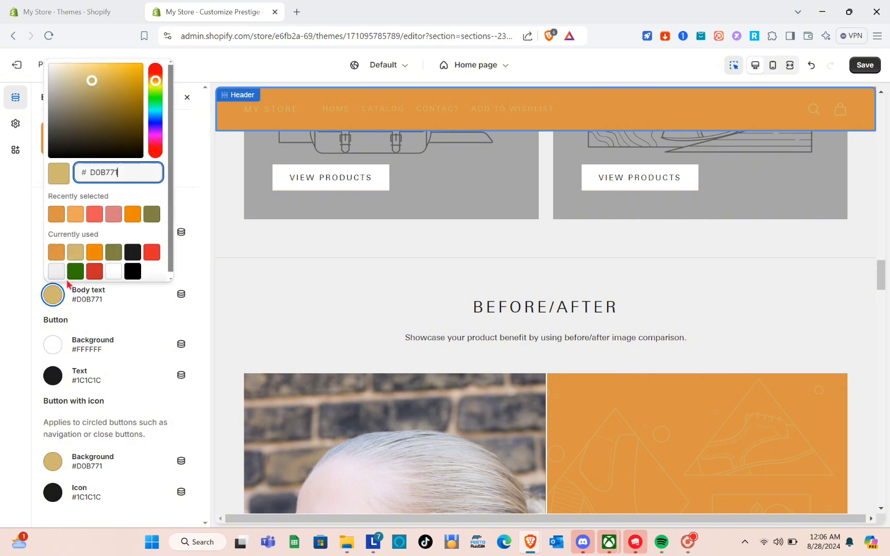
left_click(133, 272)
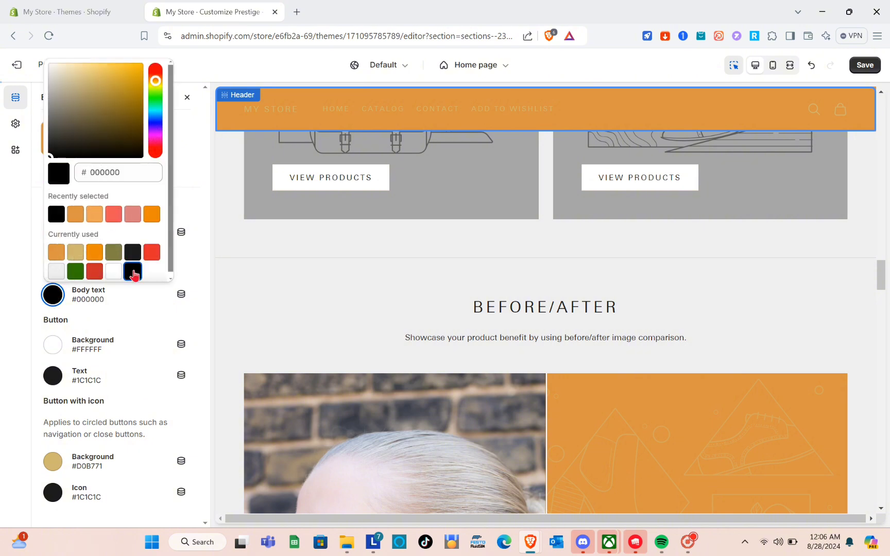
left_click(186, 135)
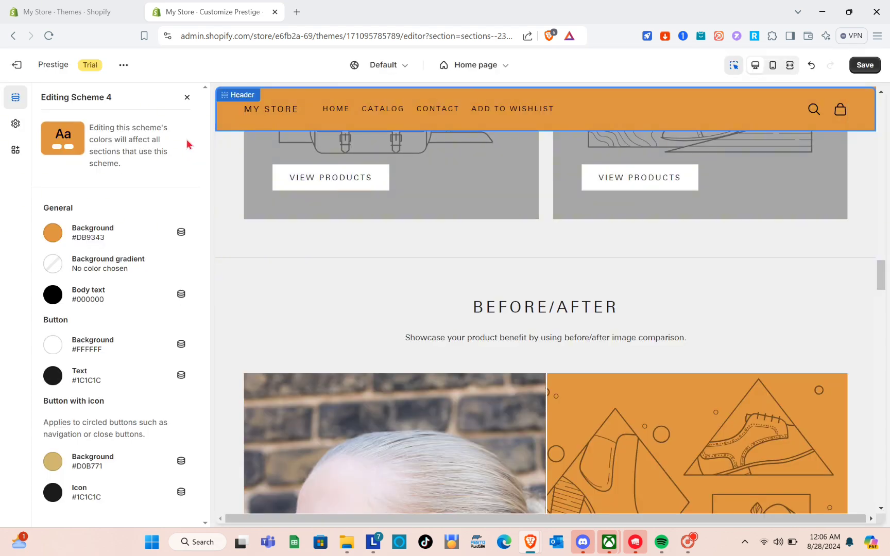
left_click(186, 97)
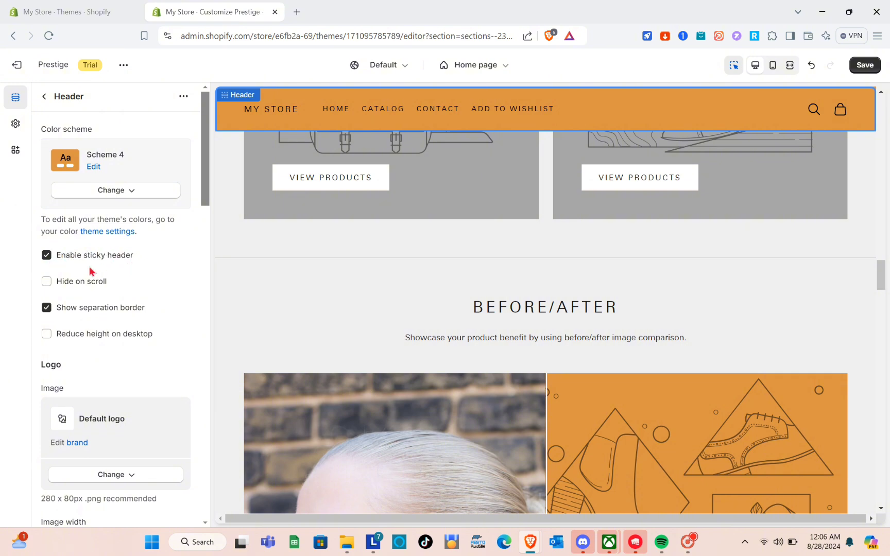
Step: Try the header's Hide on scroll option and switch it back off
left_click(45, 284)
left_click(45, 283)
left_click(46, 282)
left_click(46, 282)
Step: Replace the default header logo with the dark red makeup sponge image from the store's files
scroll(46, 283, "down", 3)
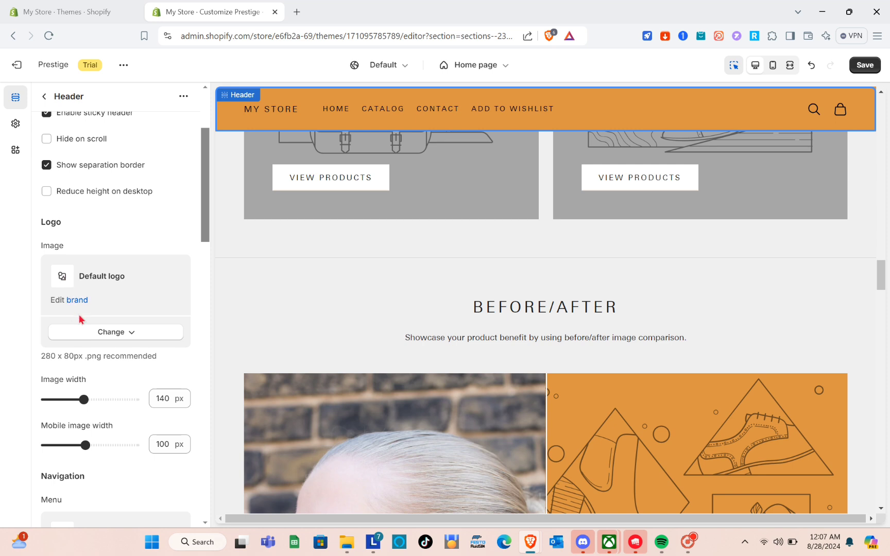
left_click(117, 334)
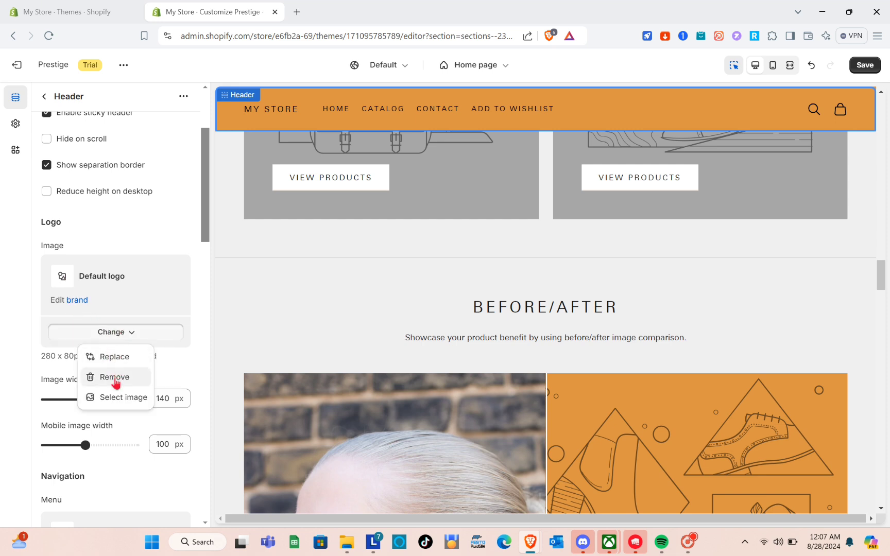
left_click(116, 398)
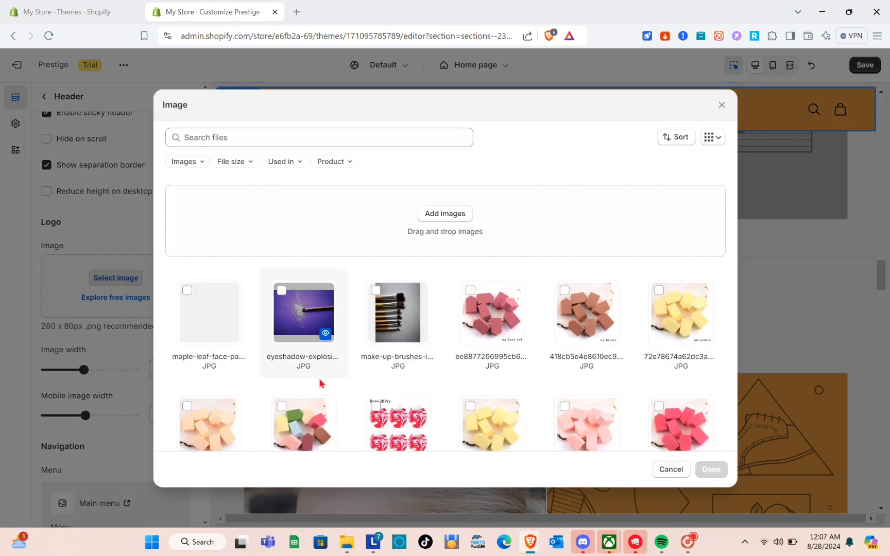
left_click(494, 315)
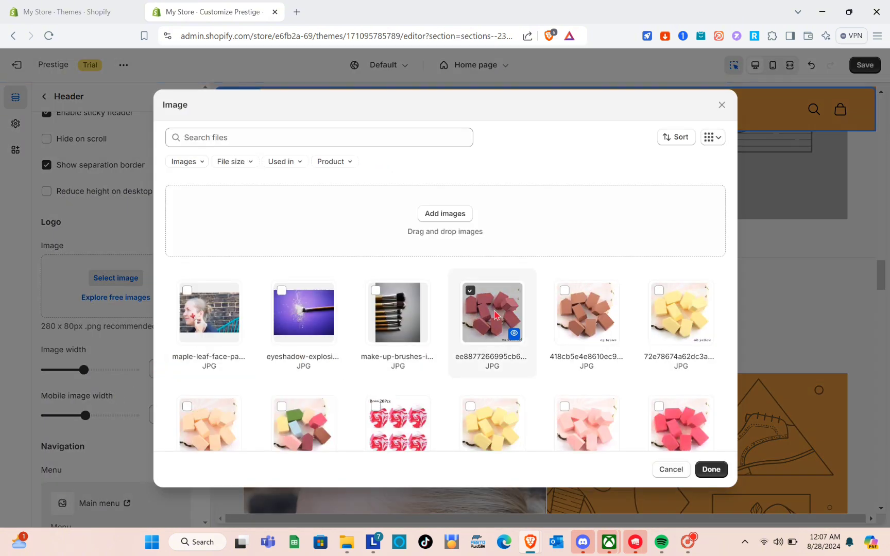
left_click(711, 470)
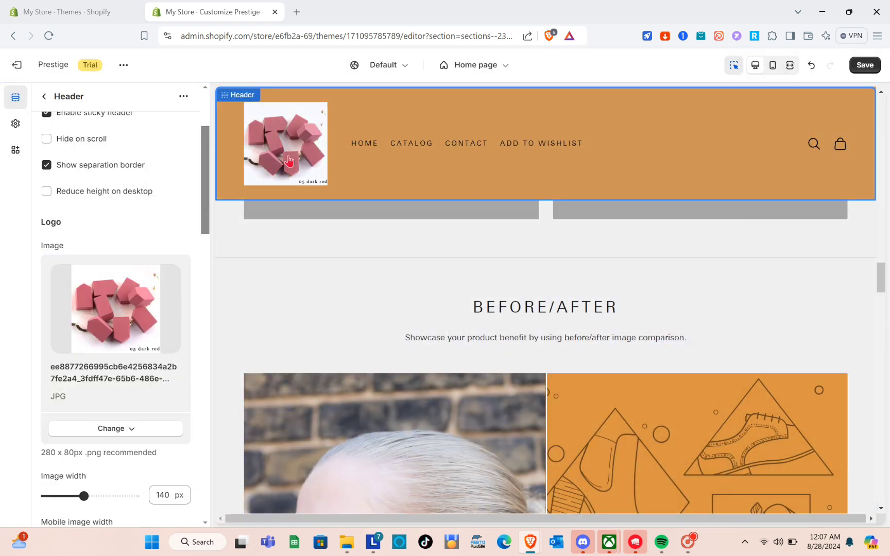
Step: Set the header logo's image width to 70 px and its mobile image width to 50 px
scroll(121, 360, "down", 2)
left_click(42, 403)
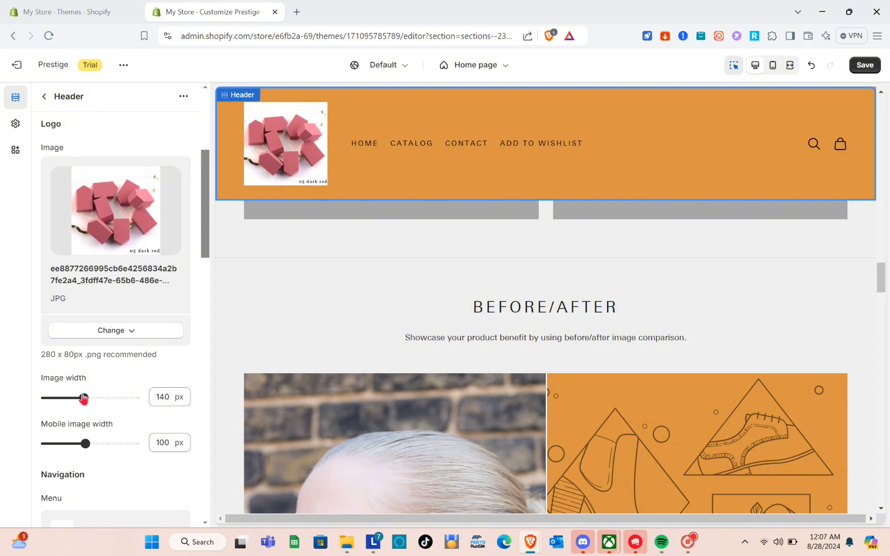
left_click_drag(84, 397, 61, 392)
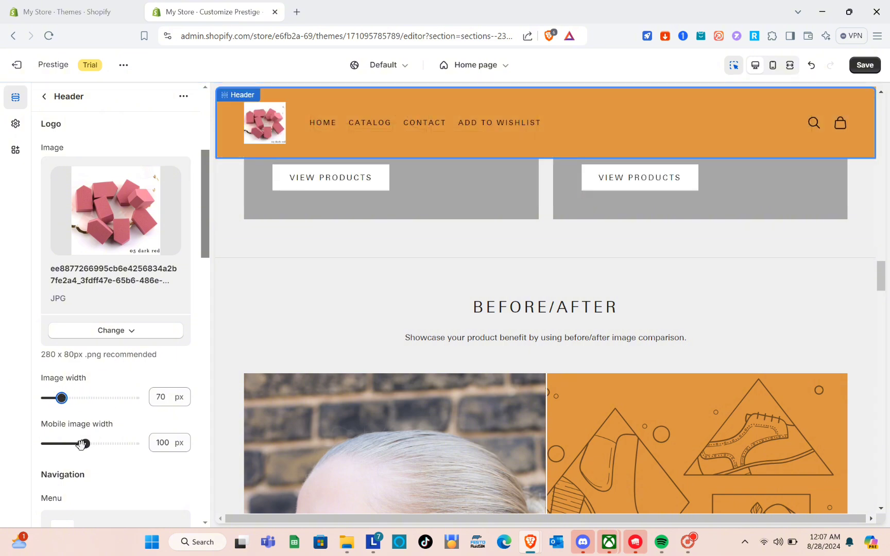
left_click_drag(83, 444, 60, 443)
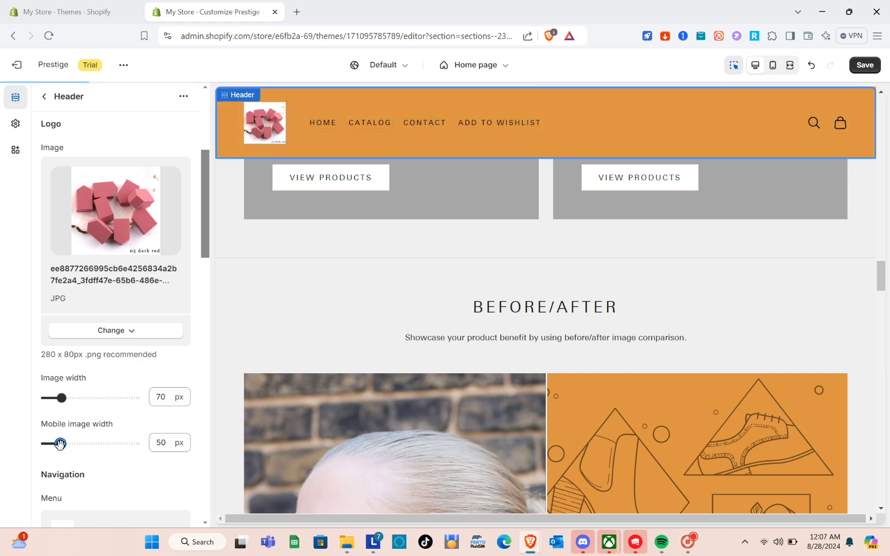
Step: Assign Main menu as the header's mobile menu
scroll(123, 386, "down", 4)
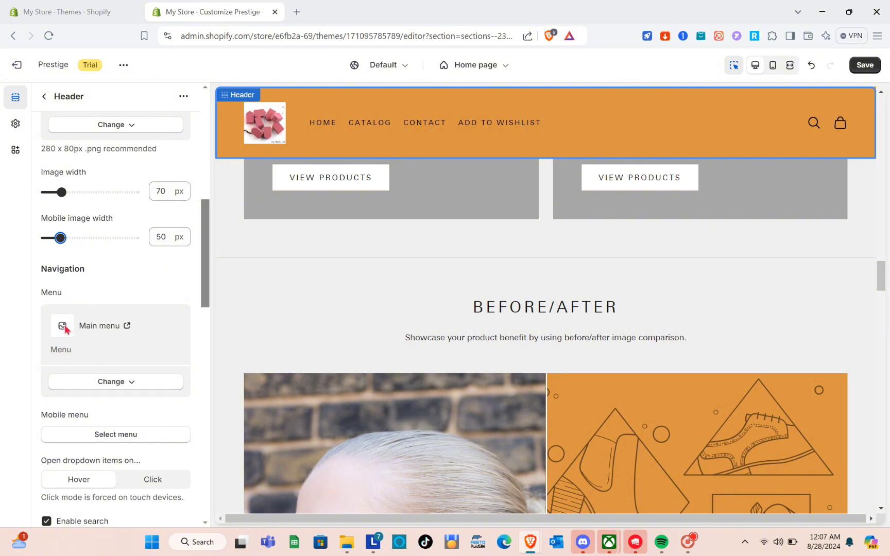
scroll(95, 416, "down", 2)
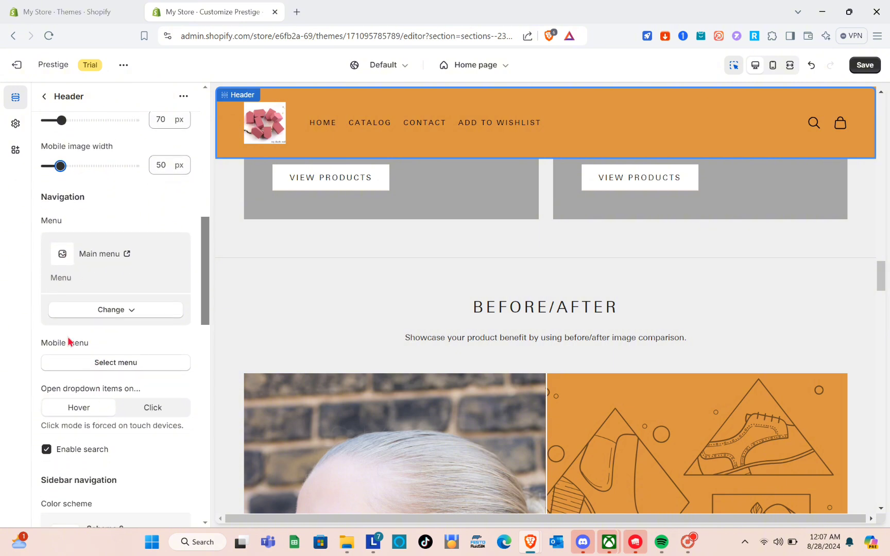
left_click(100, 363)
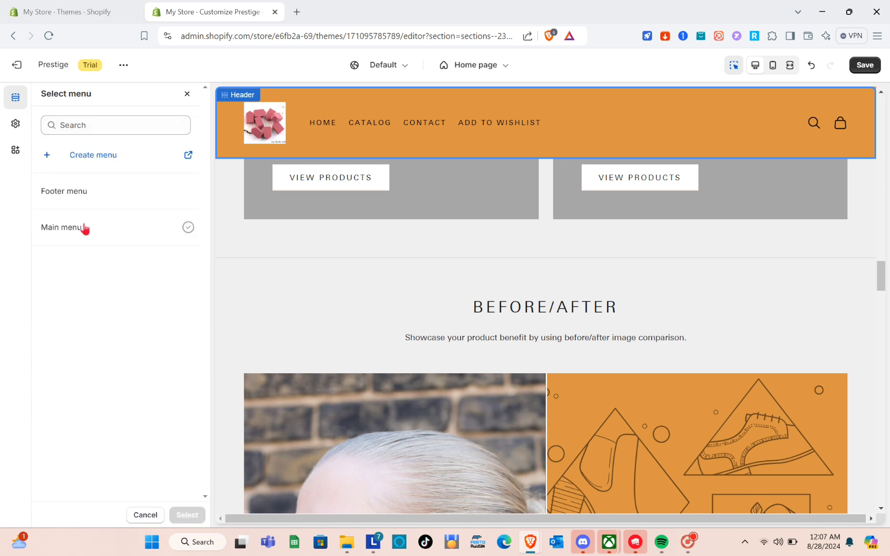
left_click(84, 228)
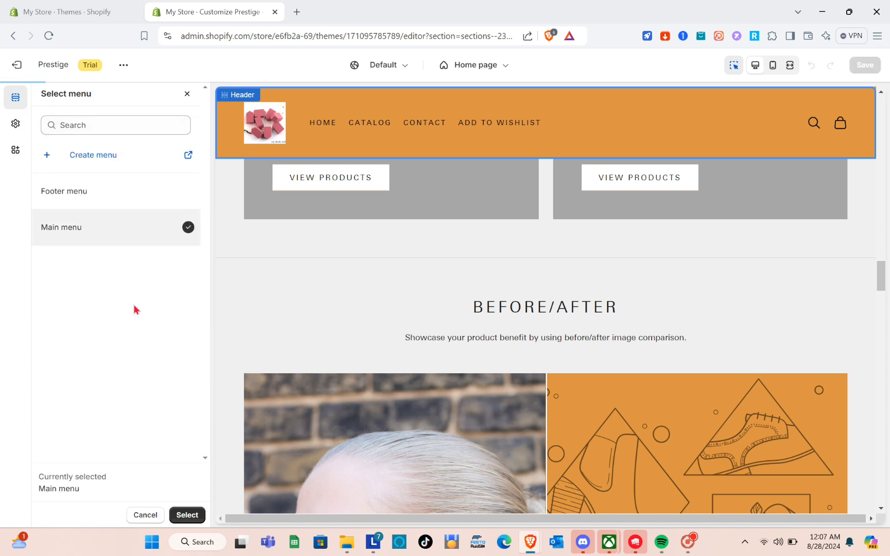
left_click(187, 515)
Step: Examine the header's dropdown, search, sidebar navigation, desktop layout, country and language selector, and transparent header settings
scroll(113, 446, "down", 3)
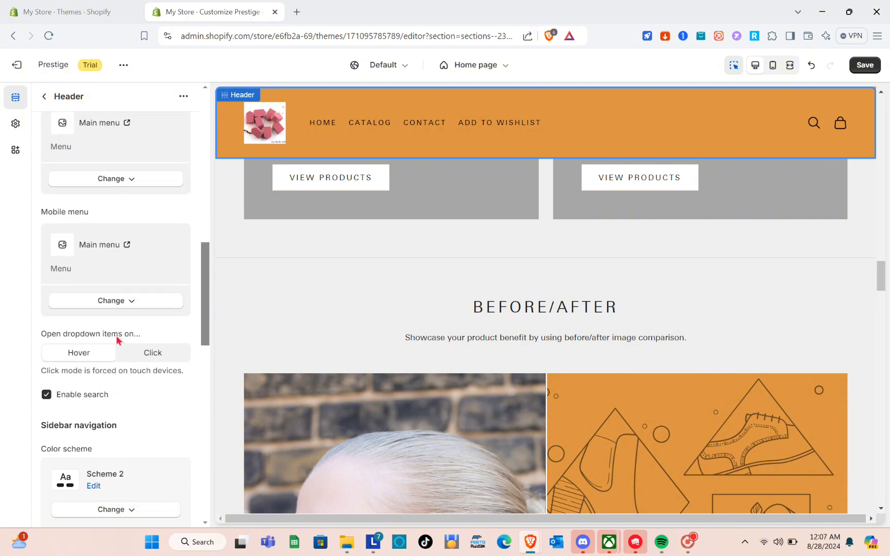
scroll(118, 340, "down", 1)
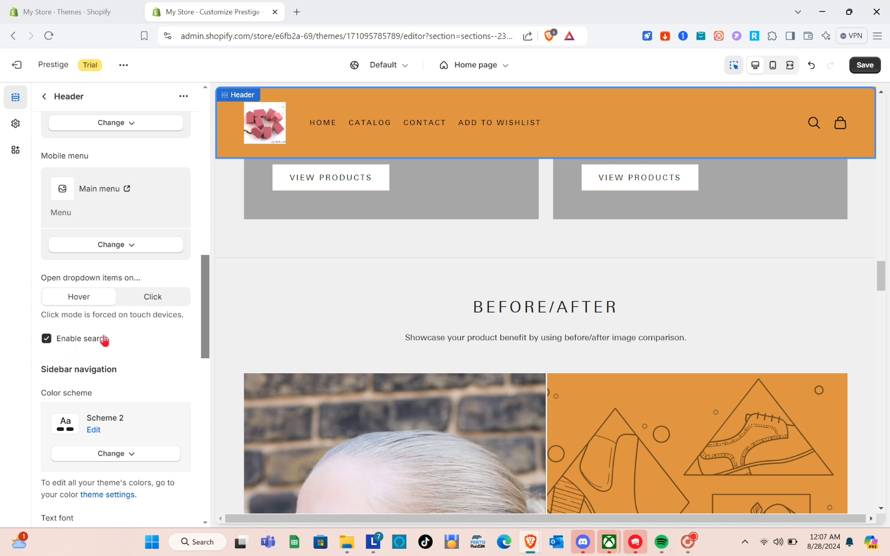
scroll(77, 371, "down", 2)
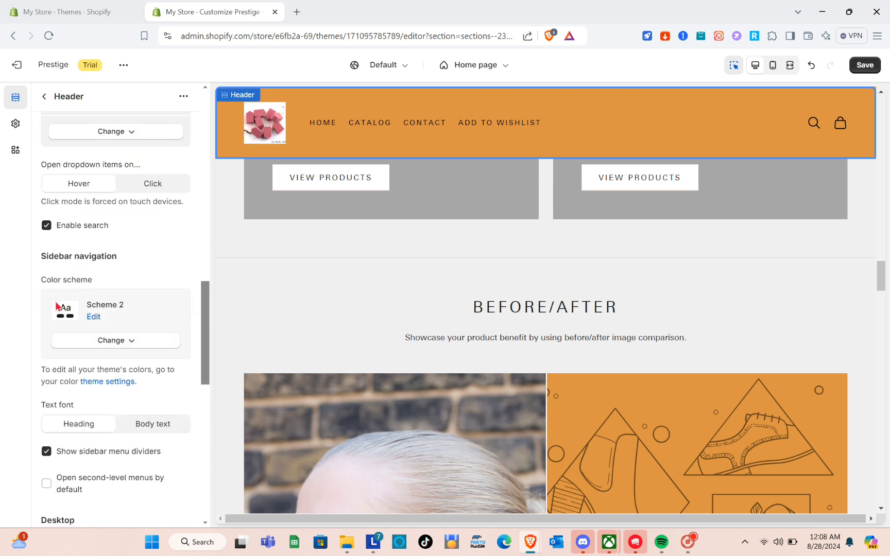
scroll(101, 339, "down", 2)
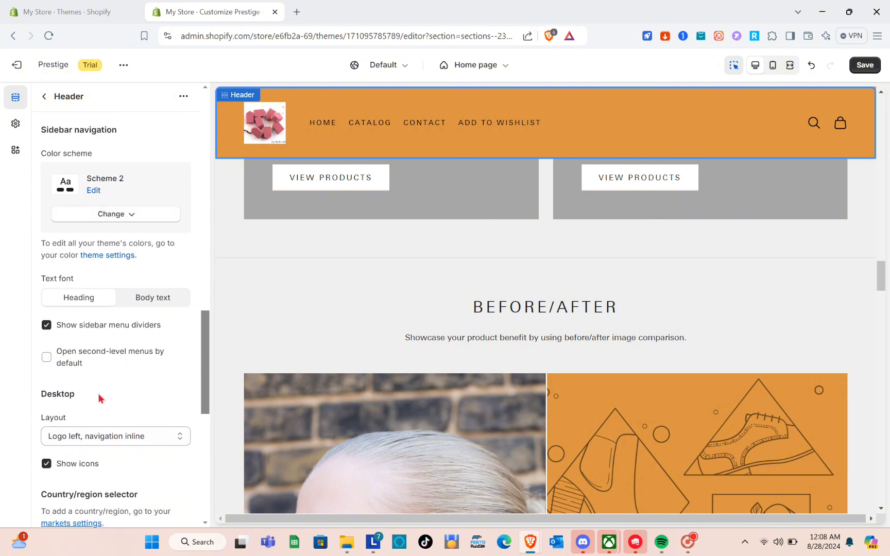
scroll(99, 398, "down", 6)
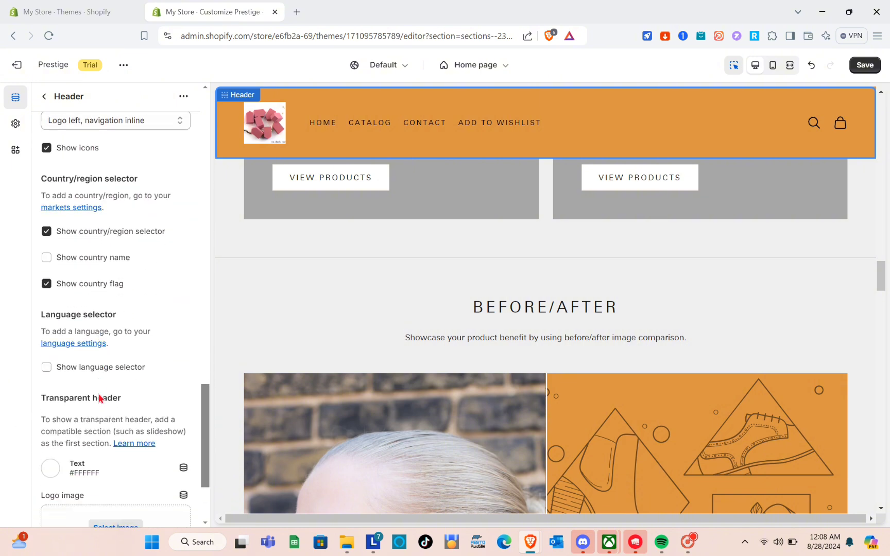
scroll(100, 398, "down", 2)
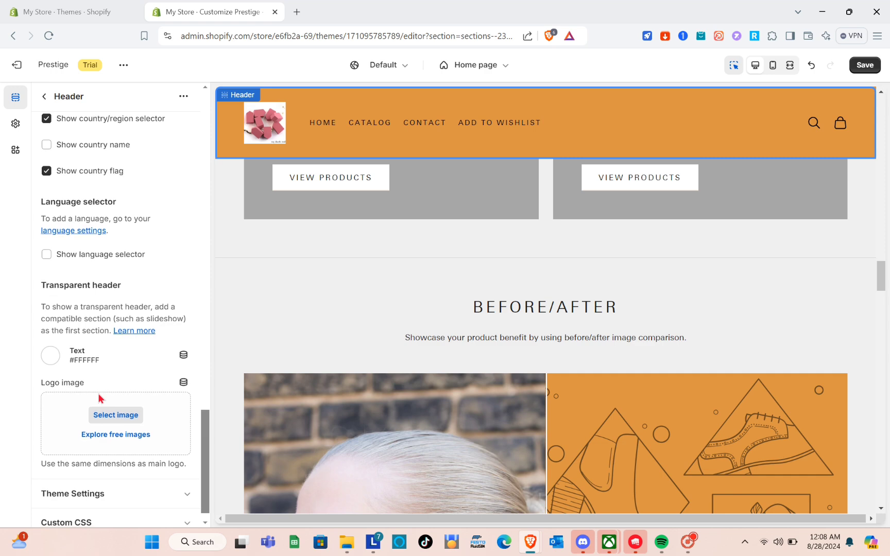
scroll(99, 398, "down", 1)
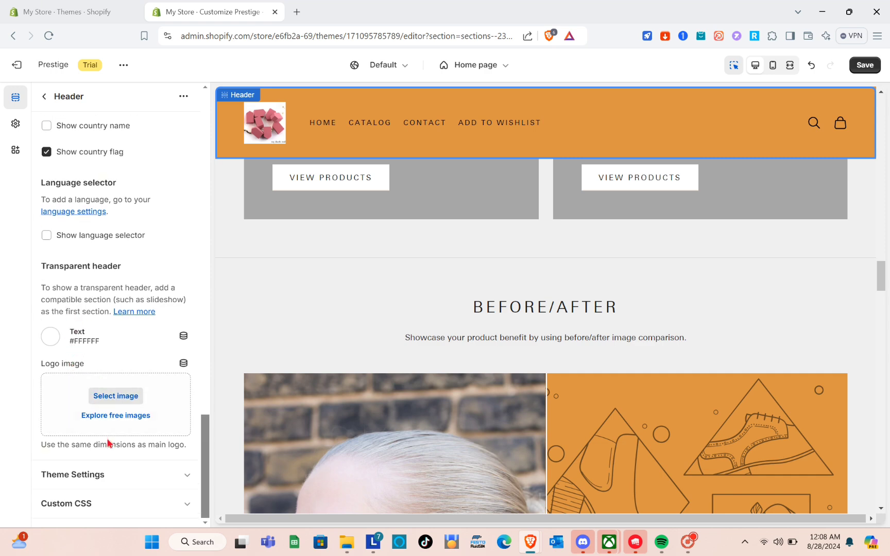
Step: Look over the theme settings categories and return to the header section's settings
scroll(107, 443, "up", 10)
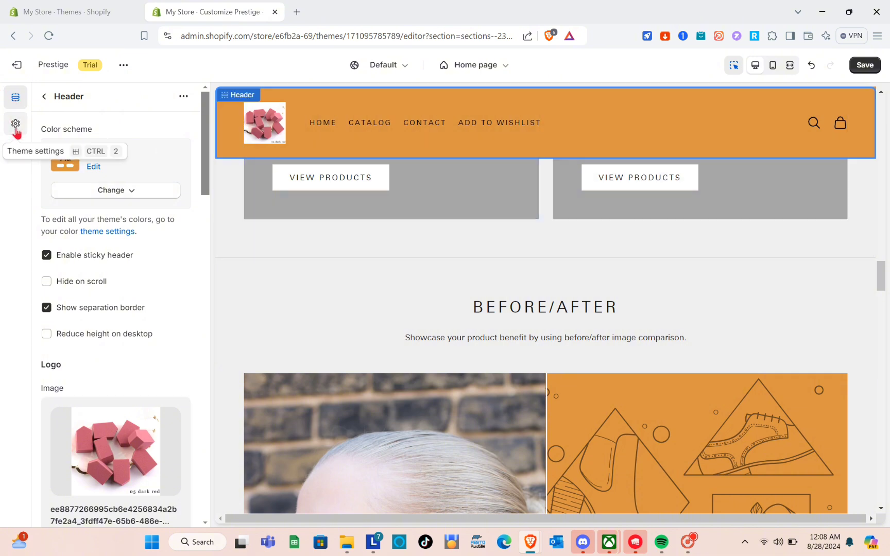
left_click(16, 125)
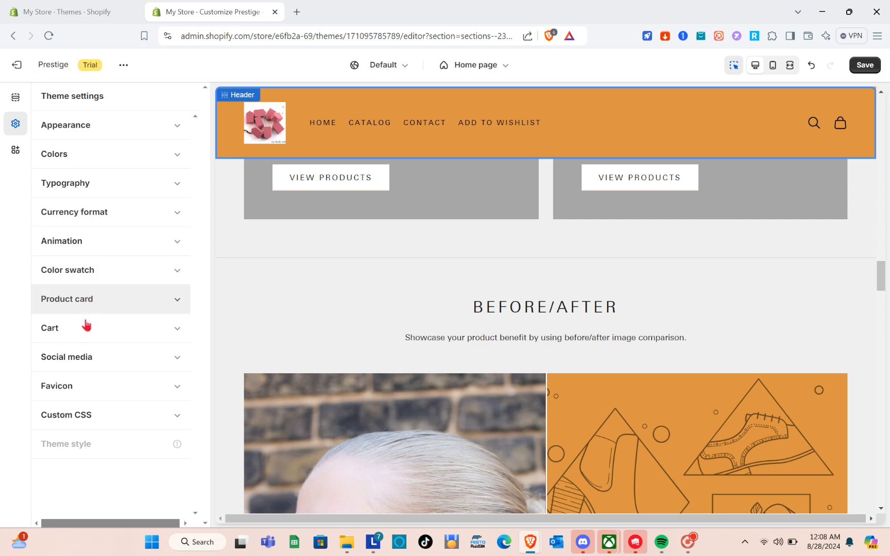
left_click(357, 159)
left_click(576, 132)
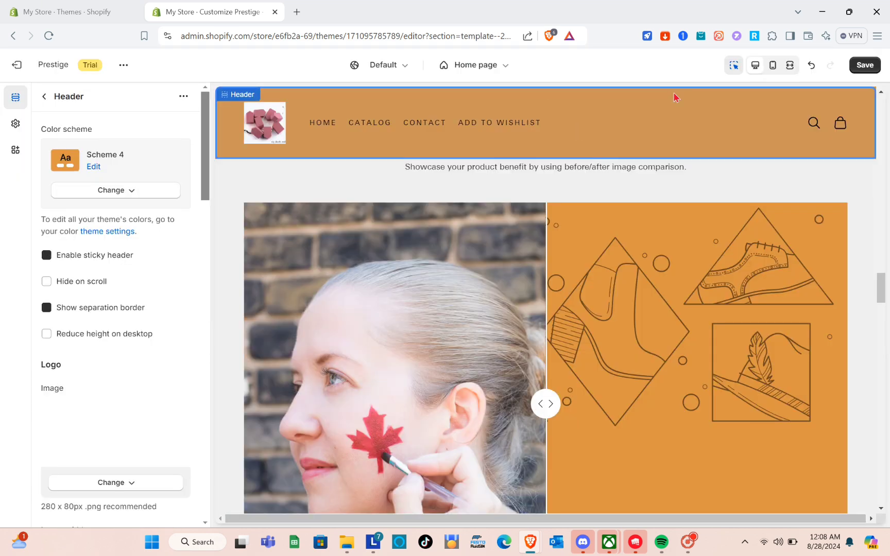
Step: Switch the editor to mobile view and examine the home page from the featured collection block up to the slideshow
left_click(772, 71)
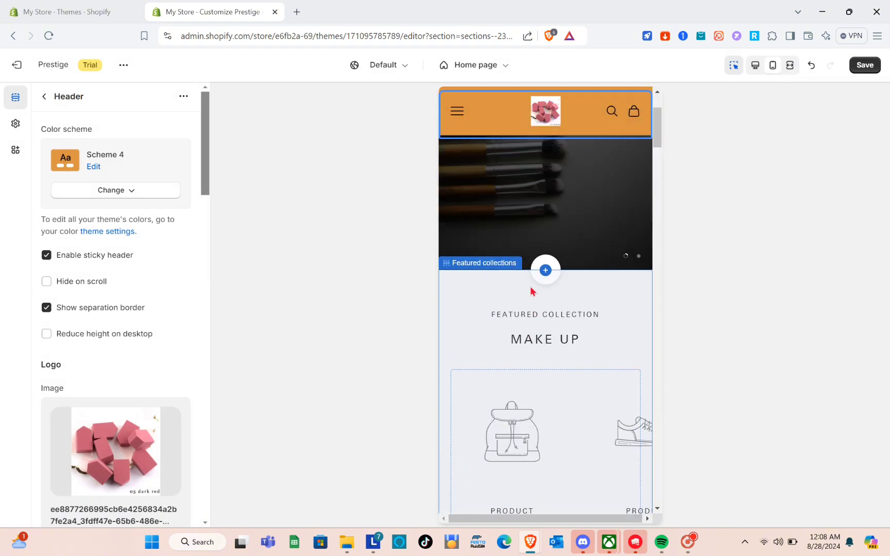
scroll(533, 291, "up", 1)
scroll(533, 291, "down", 6)
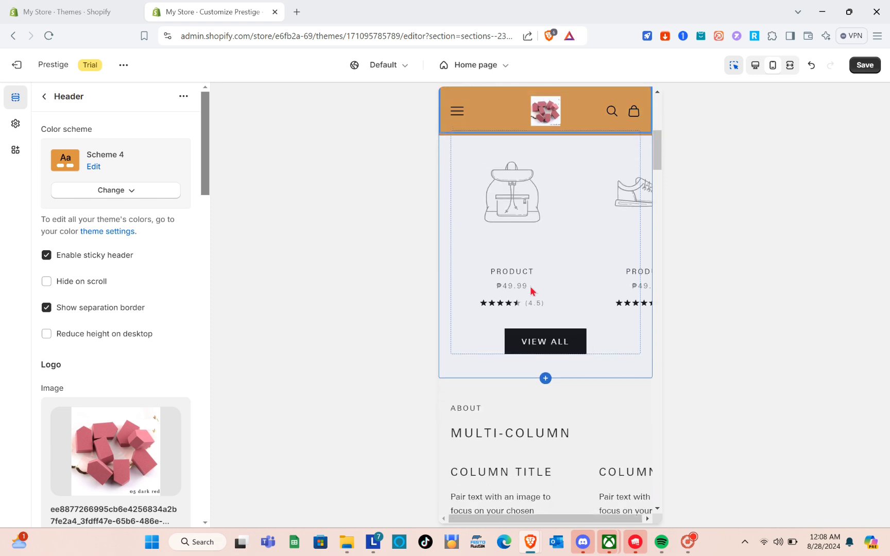
scroll(534, 291, "up", 1)
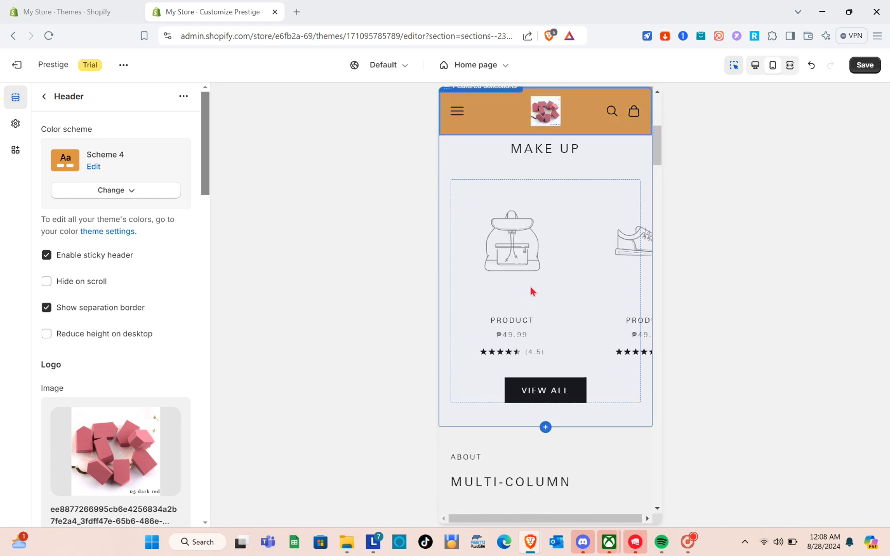
left_click(523, 222)
scroll(526, 222, "down", 1)
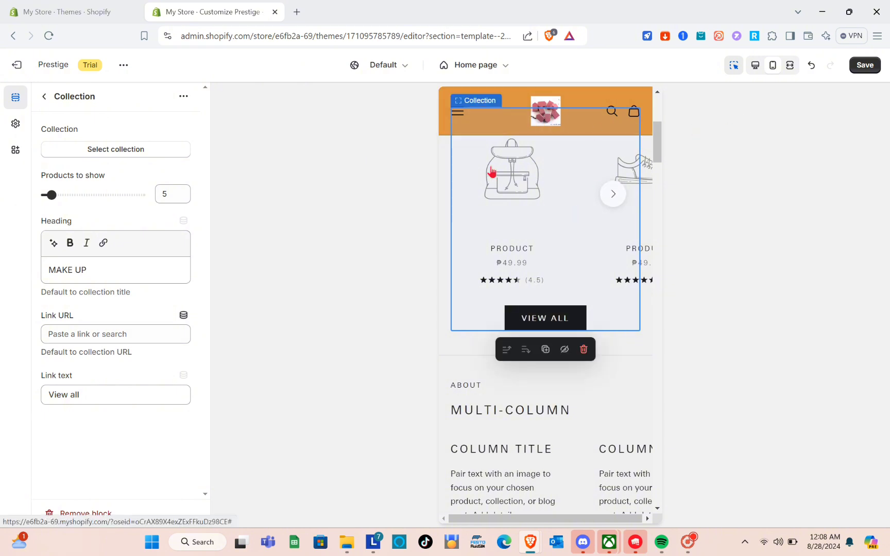
scroll(568, 251, "up", 2)
scroll(568, 251, "up", 4)
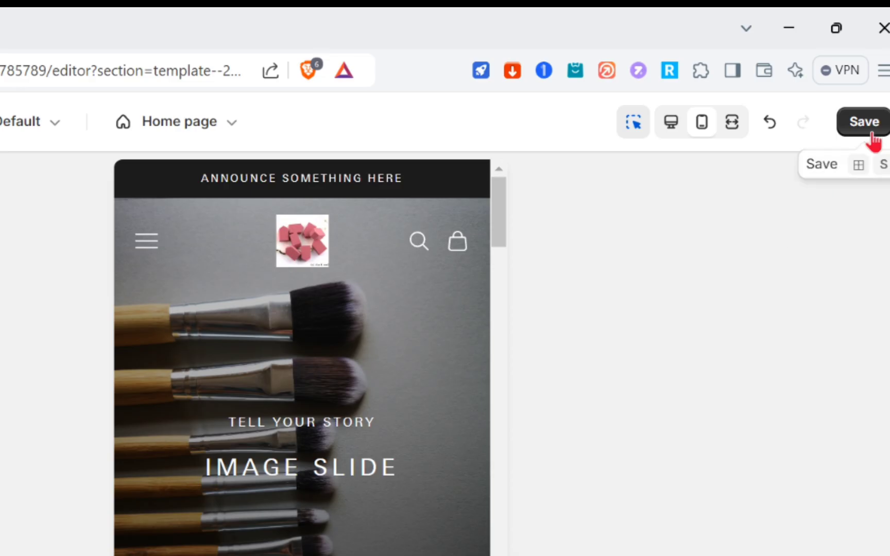
Step: Save the theme changes and return the editor to desktop view to check the home page sections
left_click(874, 139)
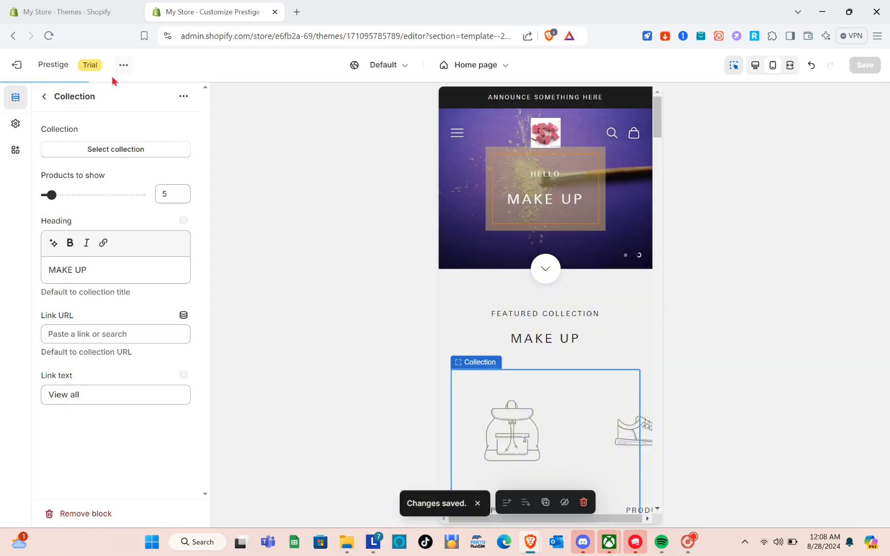
left_click(124, 66)
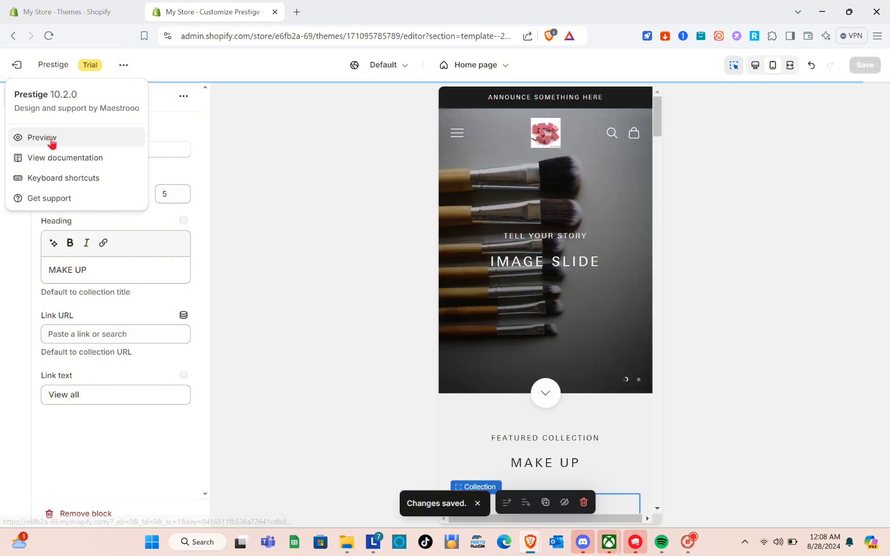
left_click(743, 163)
left_click(755, 66)
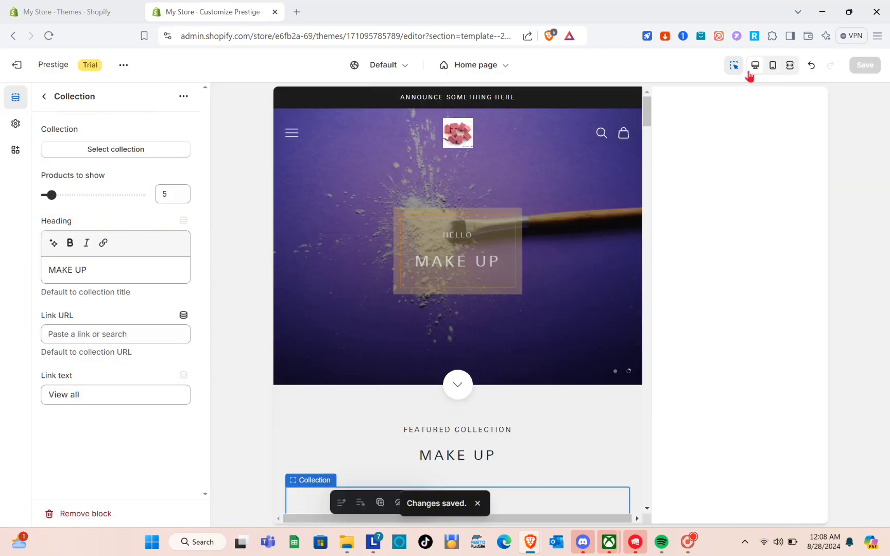
scroll(462, 330, "down", 15)
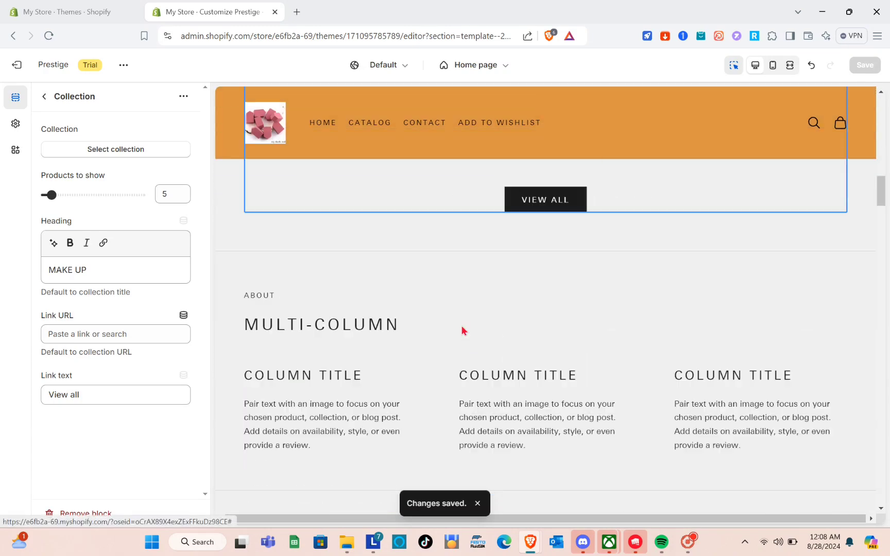
scroll(462, 330, "up", 5)
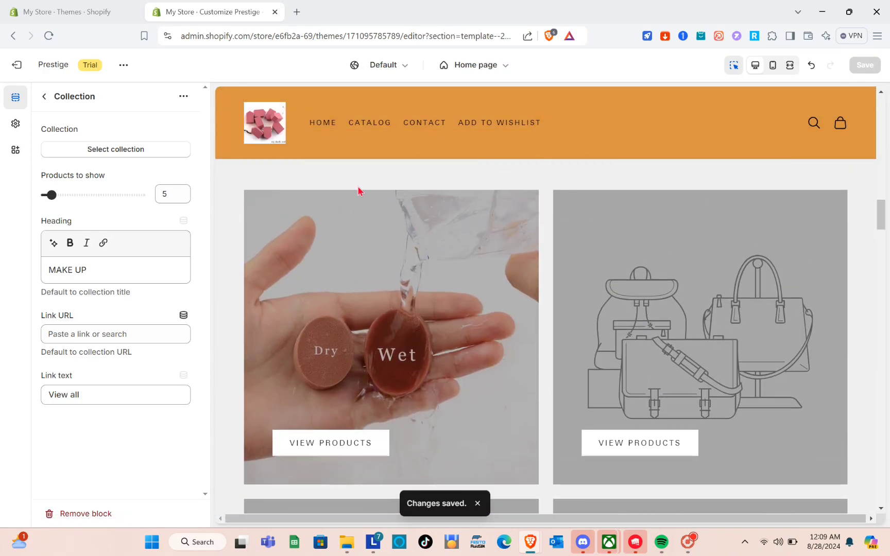
Step: Open the Prestige theme's store preview and look through the home page down to the collection tiles
left_click(123, 64)
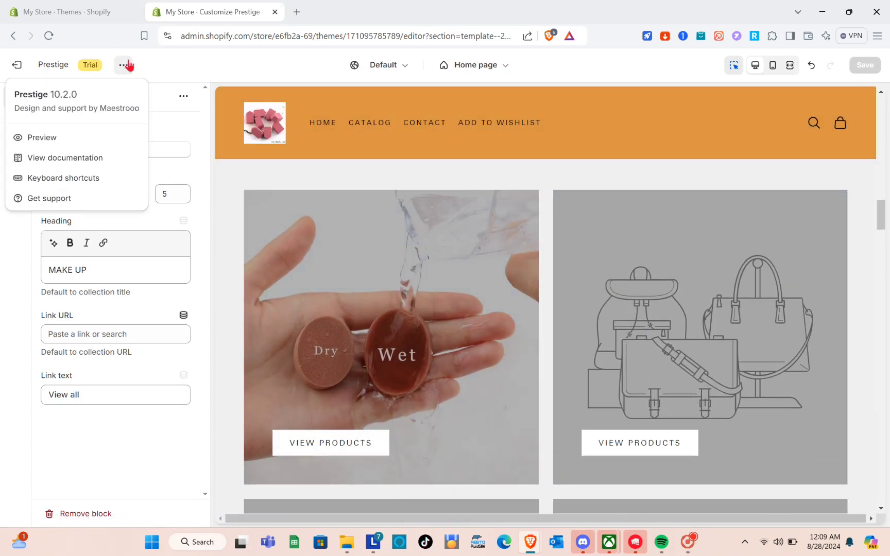
left_click(42, 137)
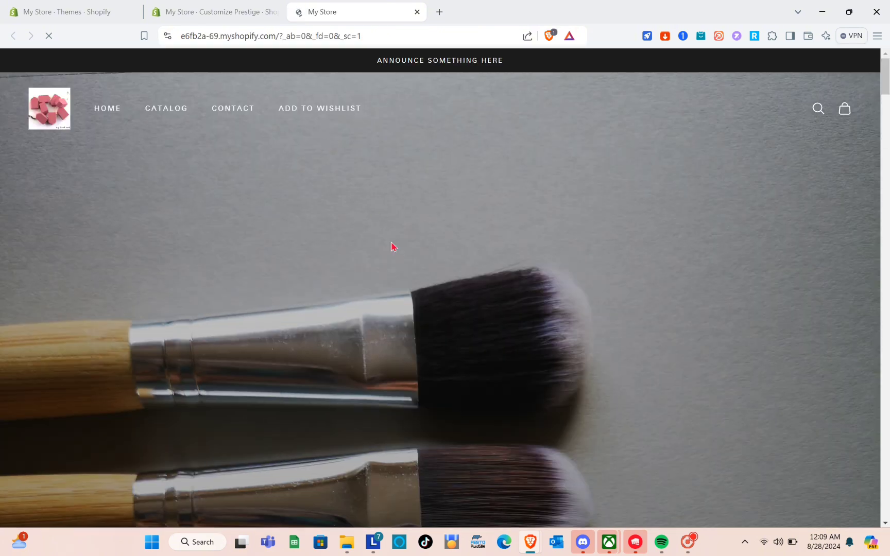
scroll(397, 259, "down", 5)
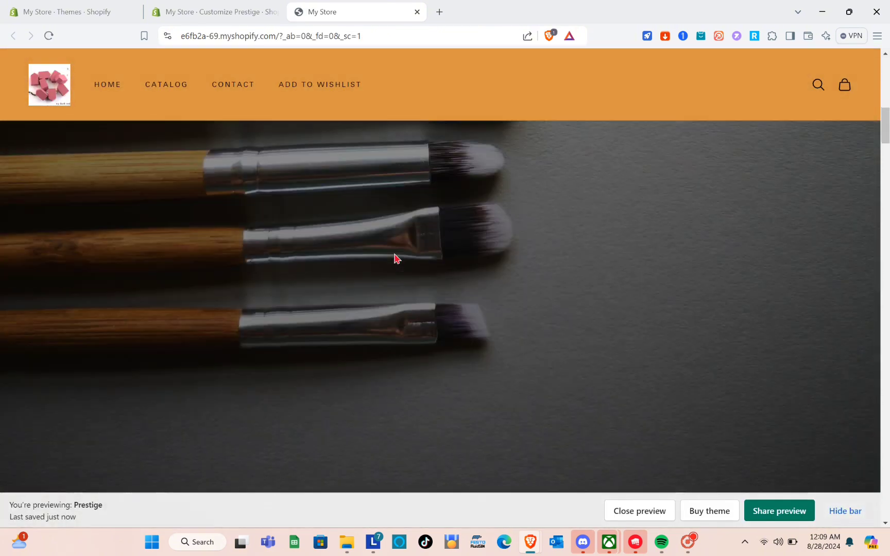
scroll(397, 258, "down", 15)
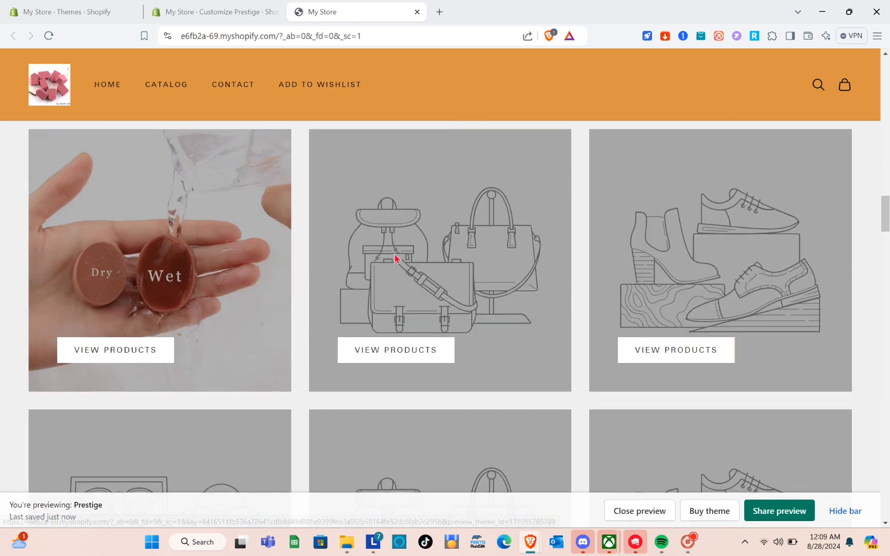
Step: Examine the product page linked from the Dry/Wet image tile, and return to the store's home page
left_click(117, 351)
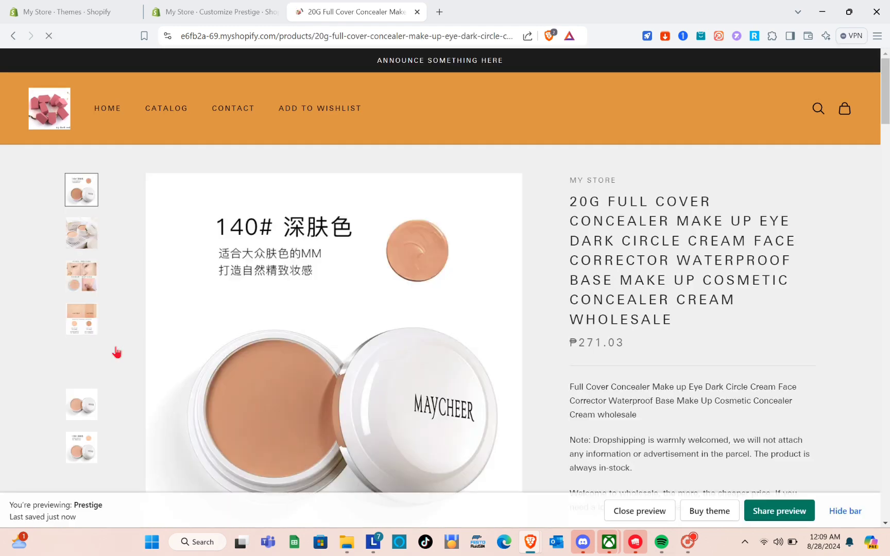
scroll(309, 268, "down", 10)
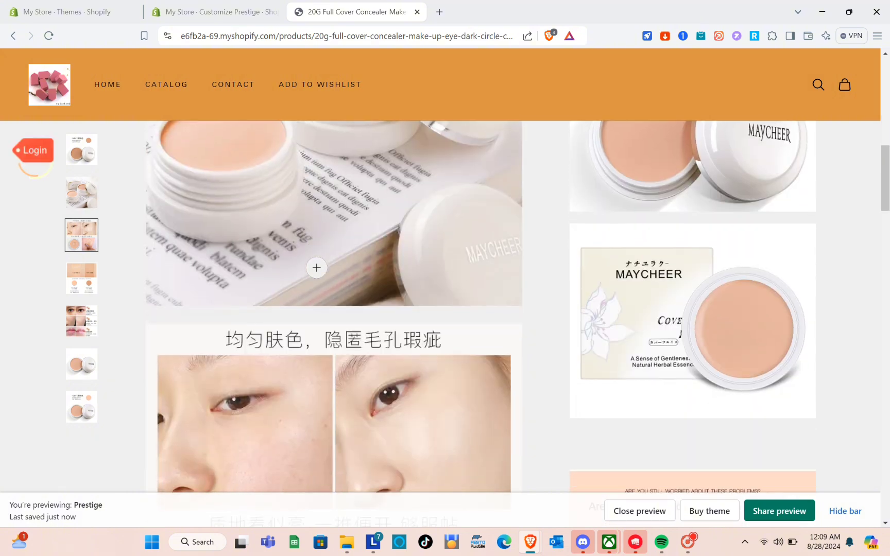
scroll(318, 270, "down", 5)
scroll(316, 267, "up", 8)
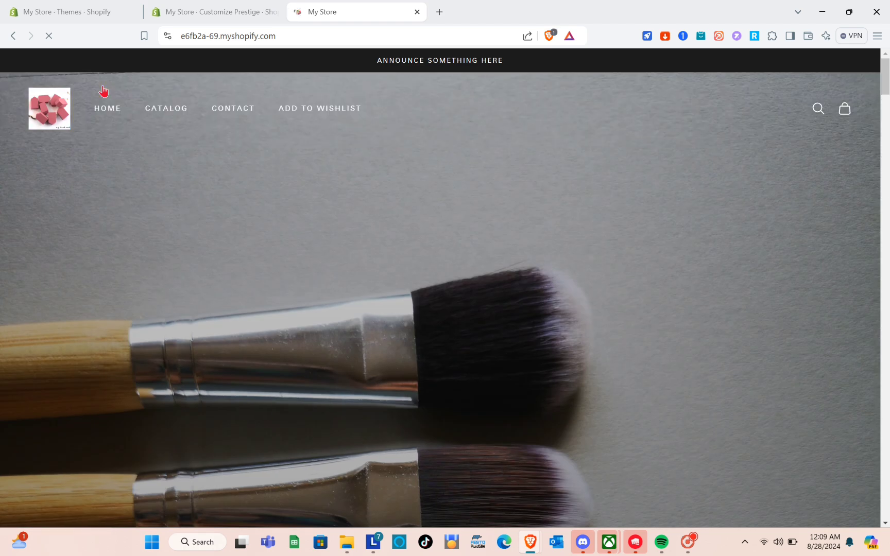
Step: Review the previewed home page from the slideshow down to the before/after image comparison
scroll(412, 200, "down", 7)
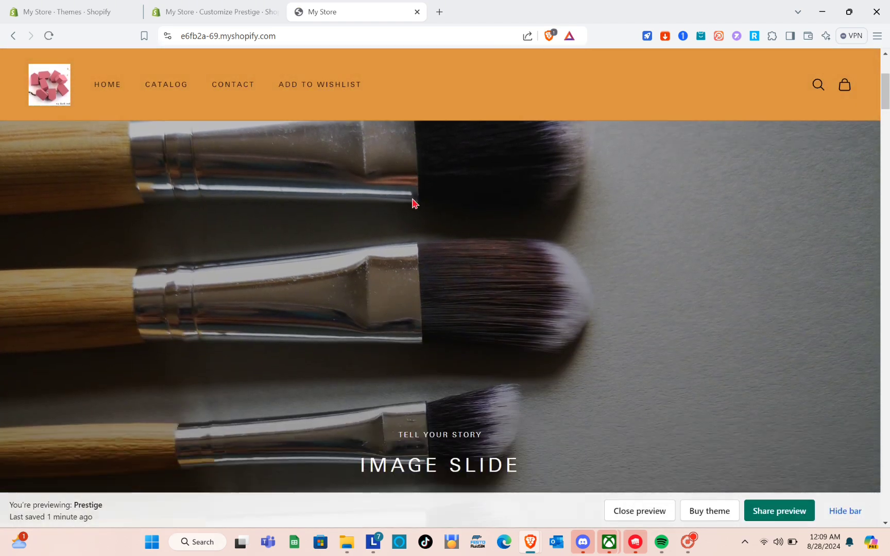
scroll(412, 201, "down", 10)
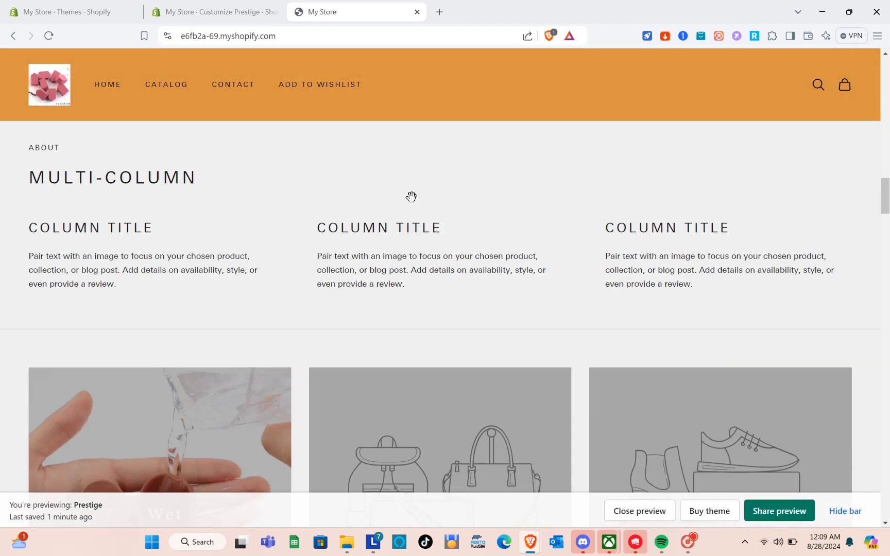
scroll(324, 283, "down", 10)
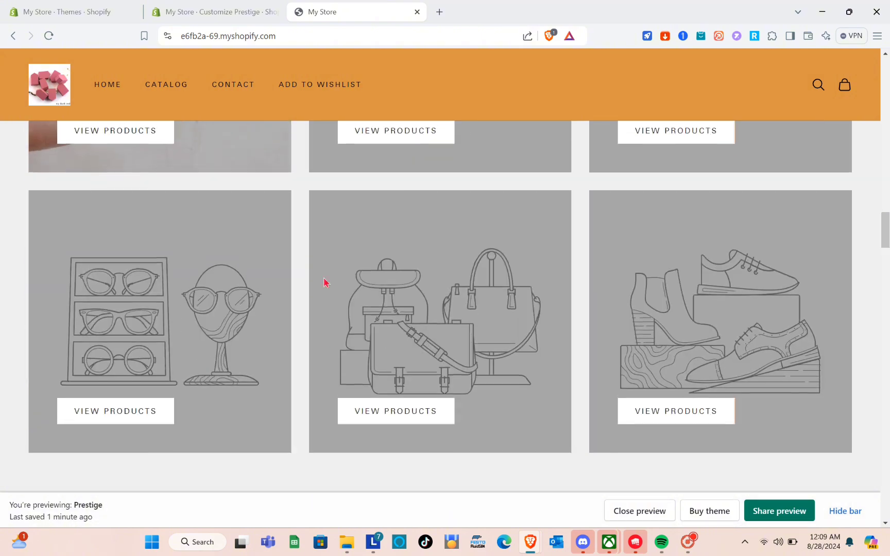
scroll(343, 351, "down", 4)
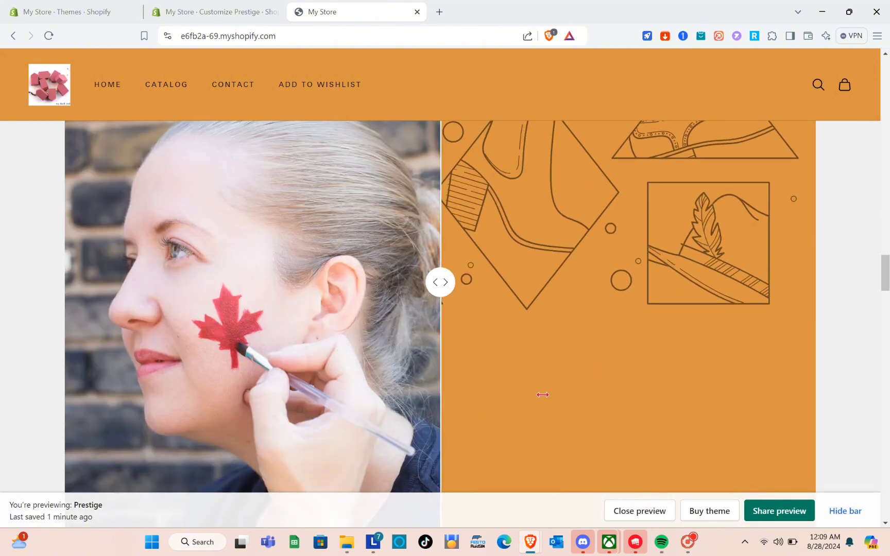